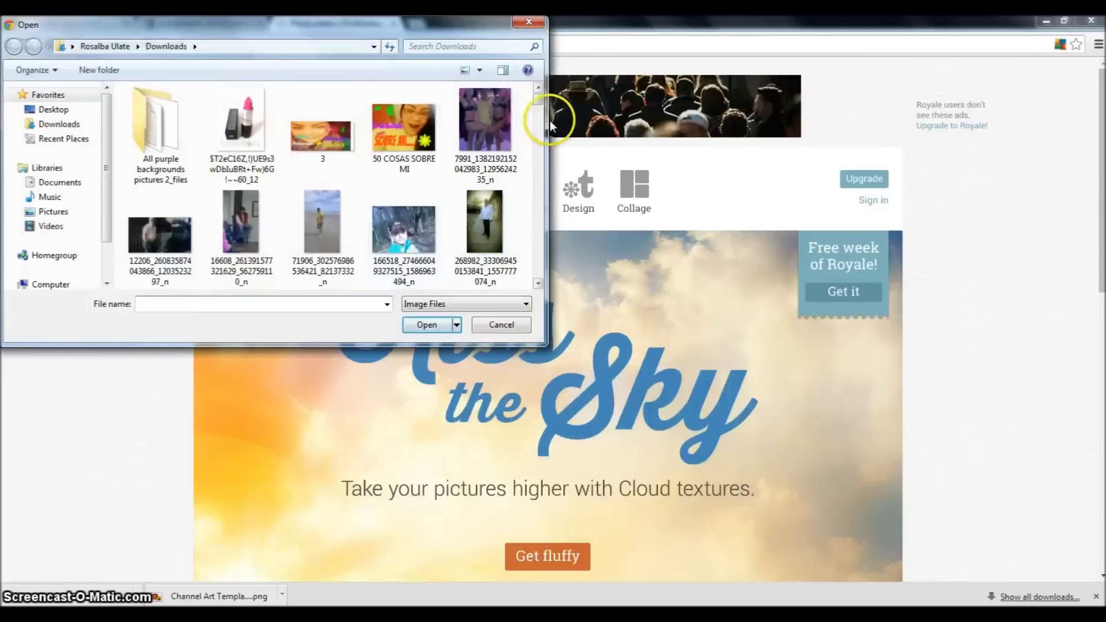
# Scroll to the Channel Art Template (Fireworks) (2) file and open it in the editor.
pyautogui.moveTo(541, 100); pyautogui.dragTo(536, 211)
pyautogui.click(242, 222)
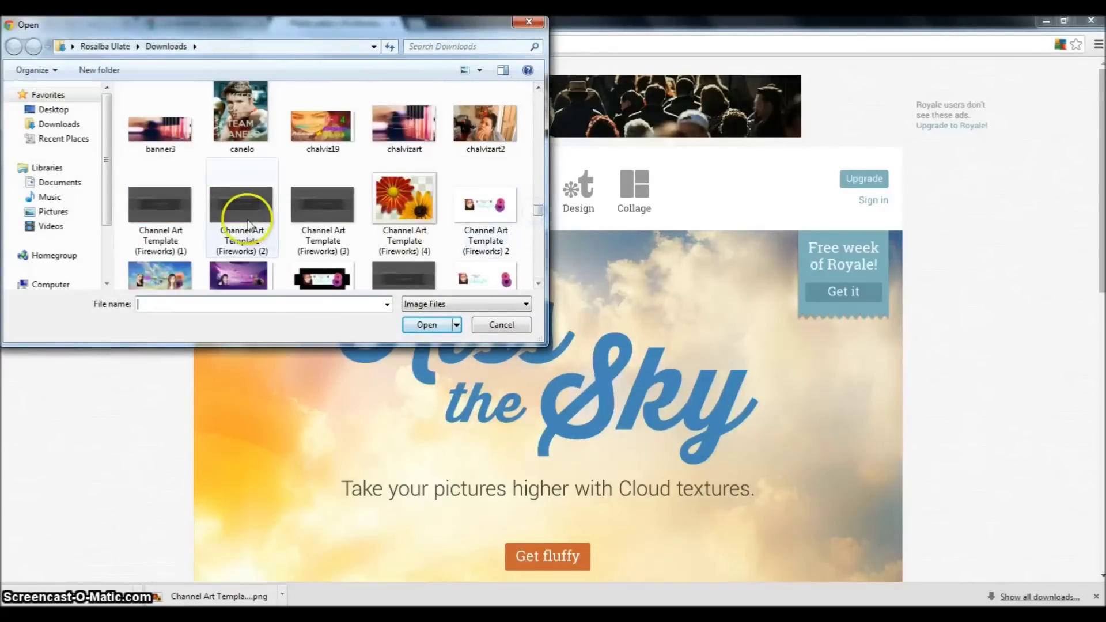
pyautogui.click(427, 324)
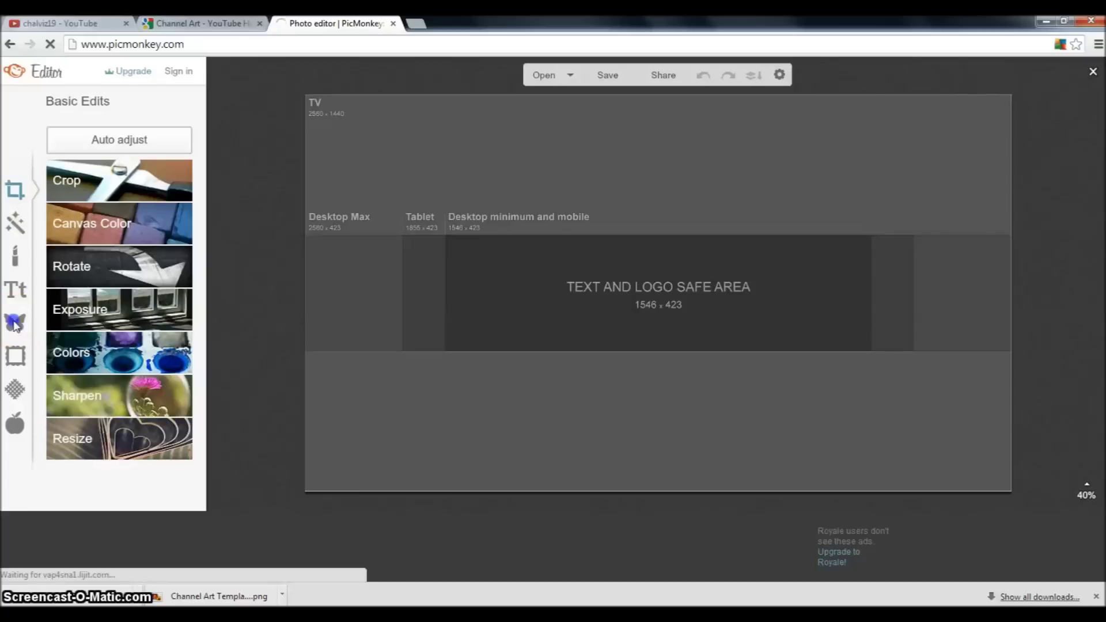
# Expand the Geometric category in Overlays and add a black rectangle shape to the banner.
pyautogui.click(32, 324)
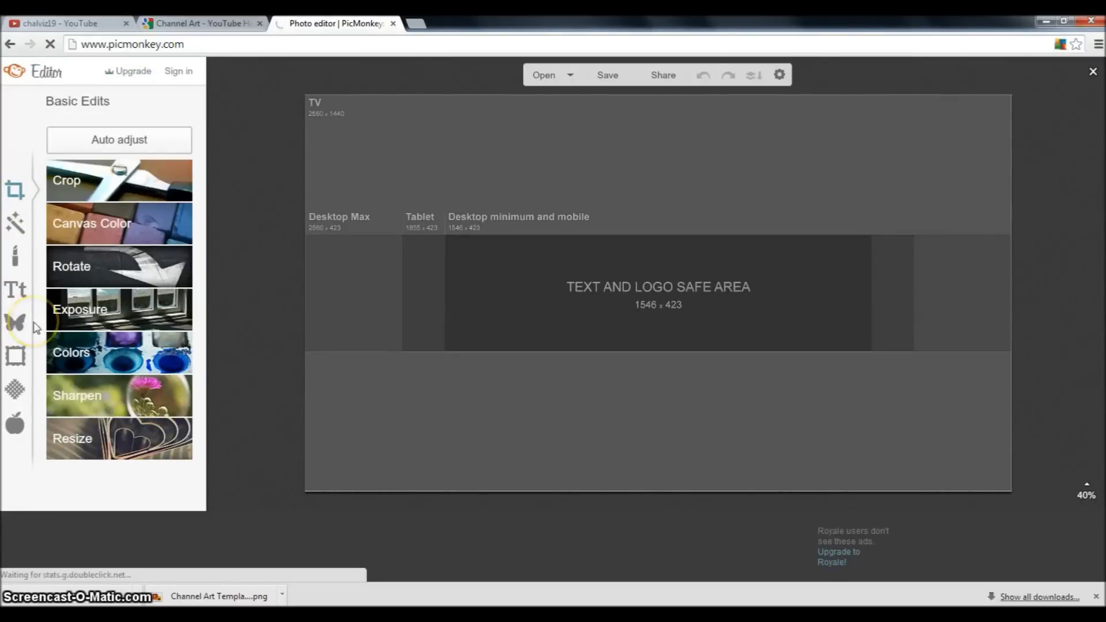
pyautogui.click(10, 325)
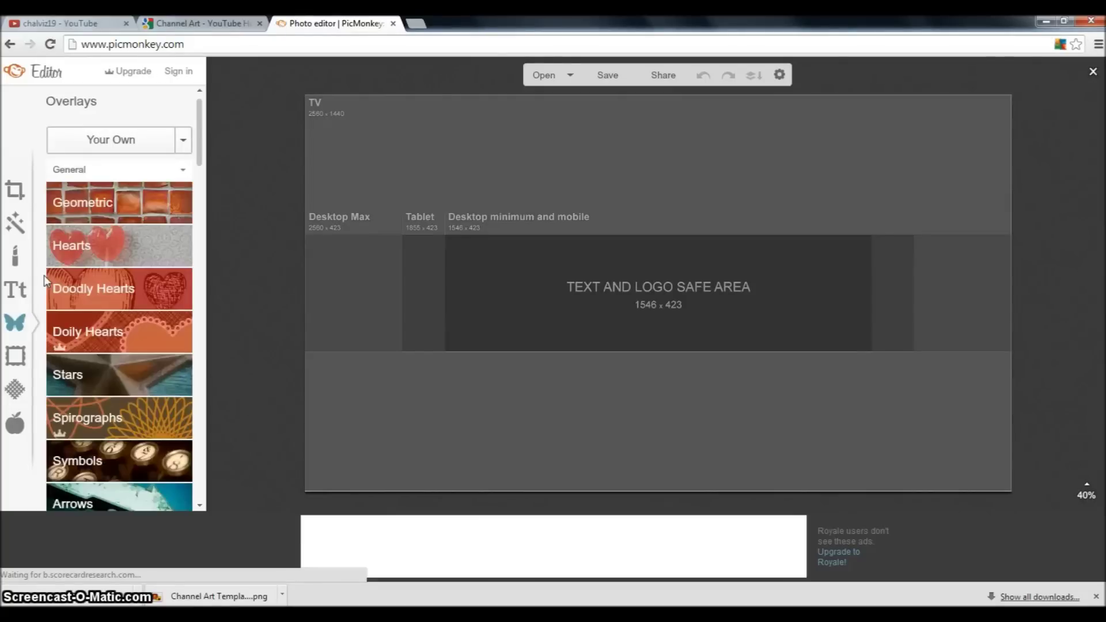
pyautogui.click(106, 205)
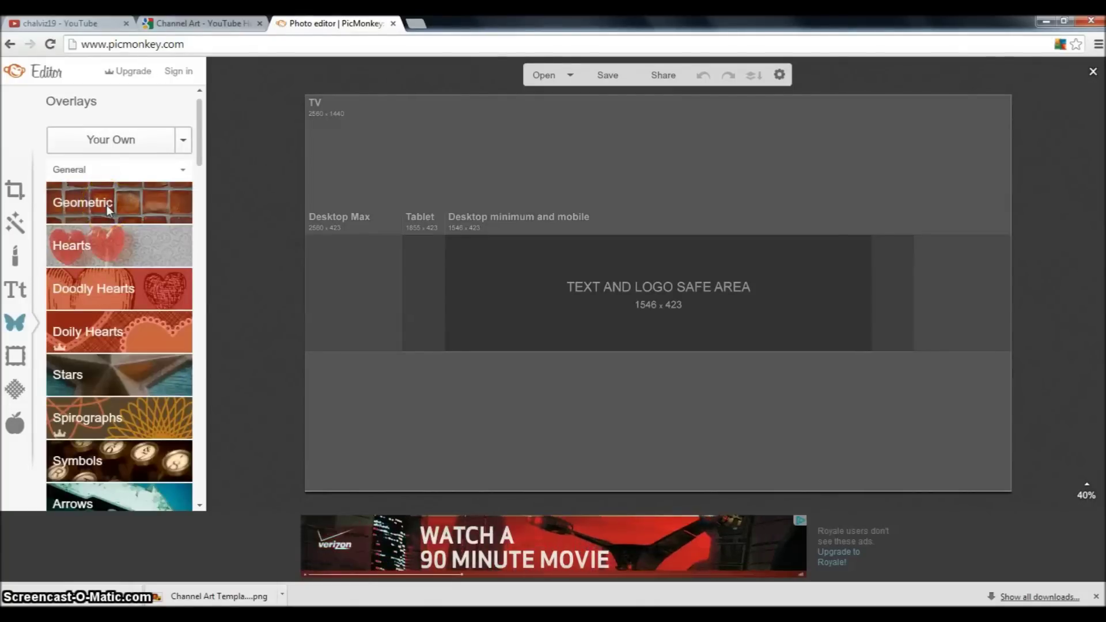
pyautogui.click(68, 246)
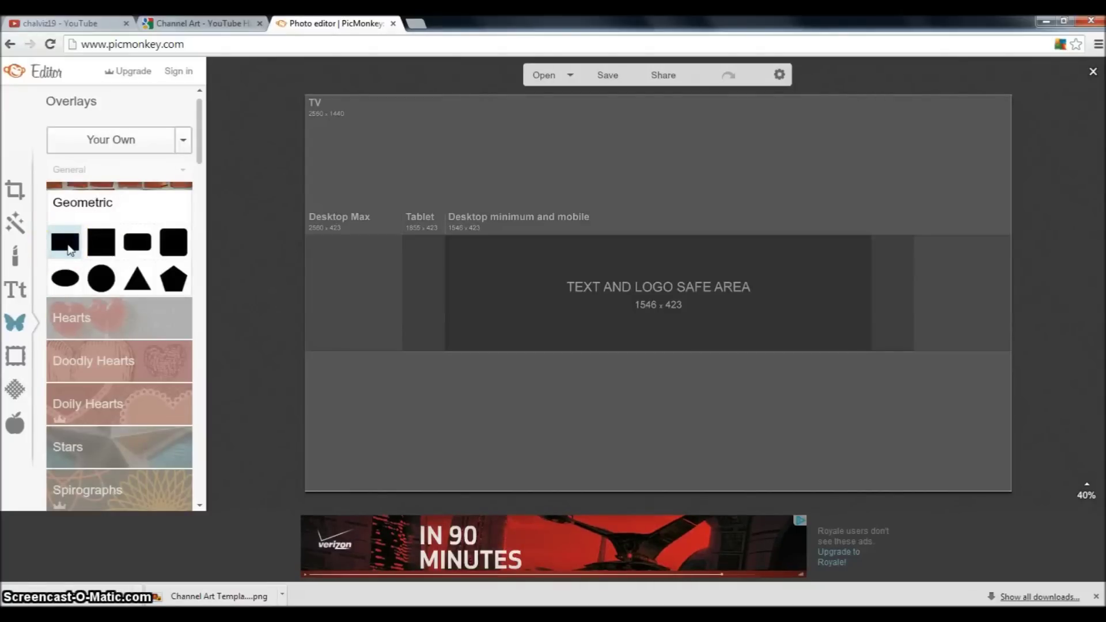
# Stretch the rectangle into a wide black bar above the safe area and duplicate it below.
pyautogui.moveTo(517, 216); pyautogui.dragTo(445, 189)
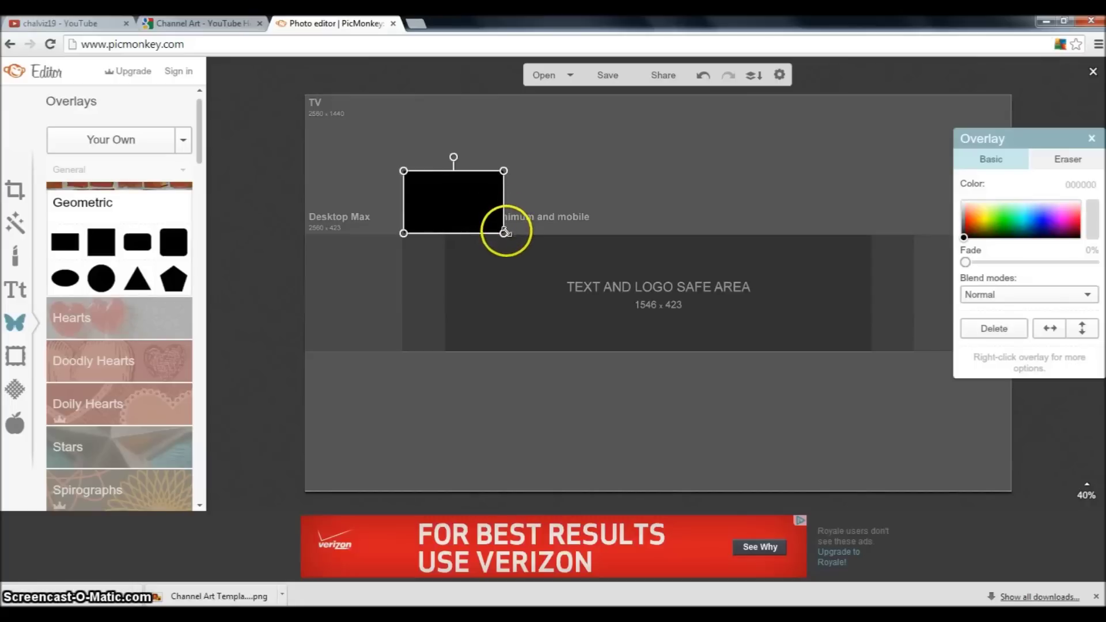
pyautogui.moveTo(505, 233); pyautogui.dragTo(917, 234)
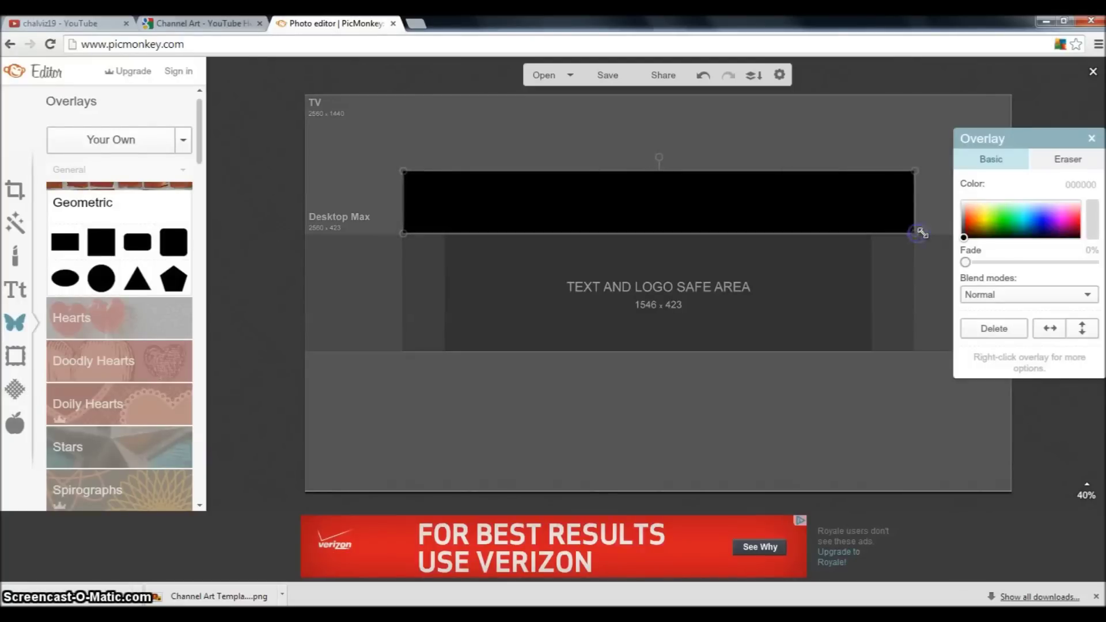
pyautogui.rightClick(777, 216)
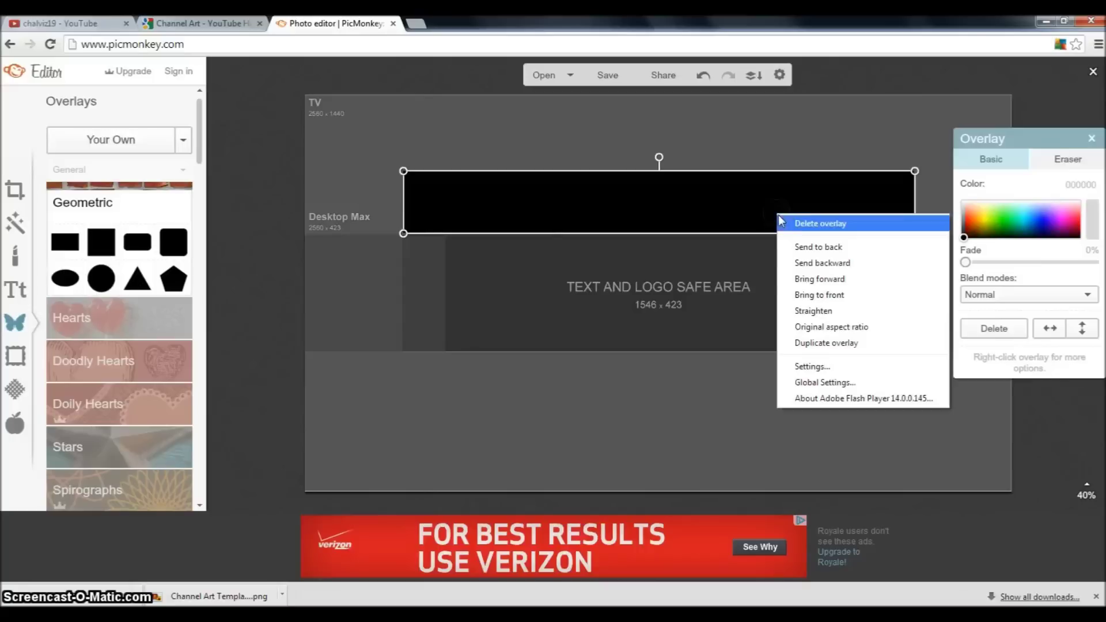
pyautogui.click(826, 343)
pyautogui.moveTo(725, 223); pyautogui.dragTo(717, 395)
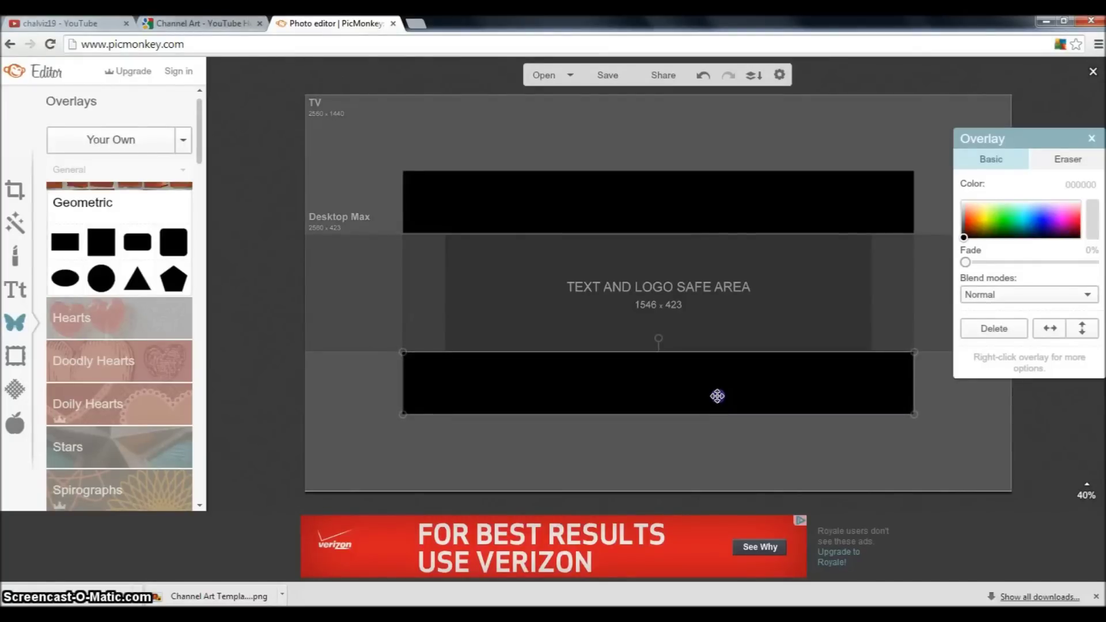
pyautogui.moveTo(717, 395); pyautogui.dragTo(717, 396)
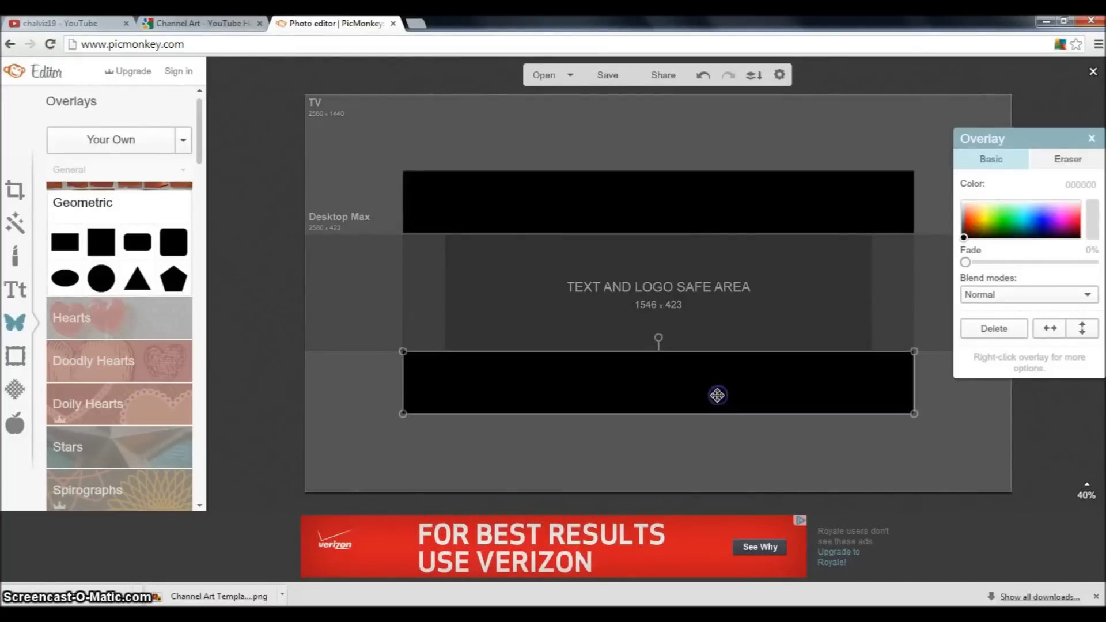
# Add another rectangle at the left edge and stack a duplicate beneath it.
pyautogui.click(63, 242)
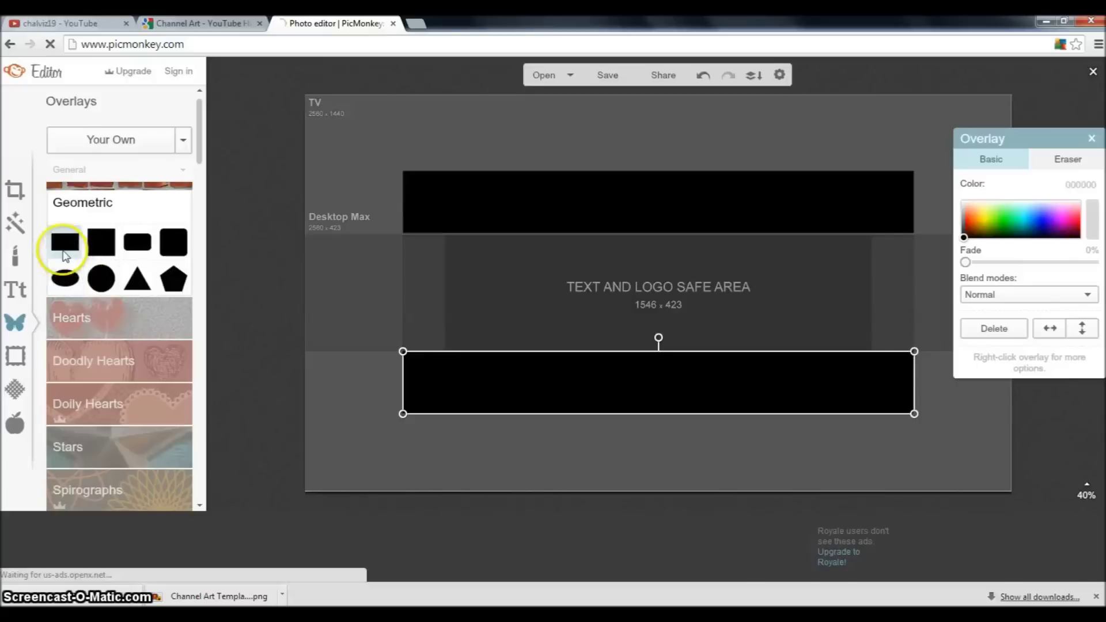
pyautogui.moveTo(657, 282); pyautogui.dragTo(343, 265)
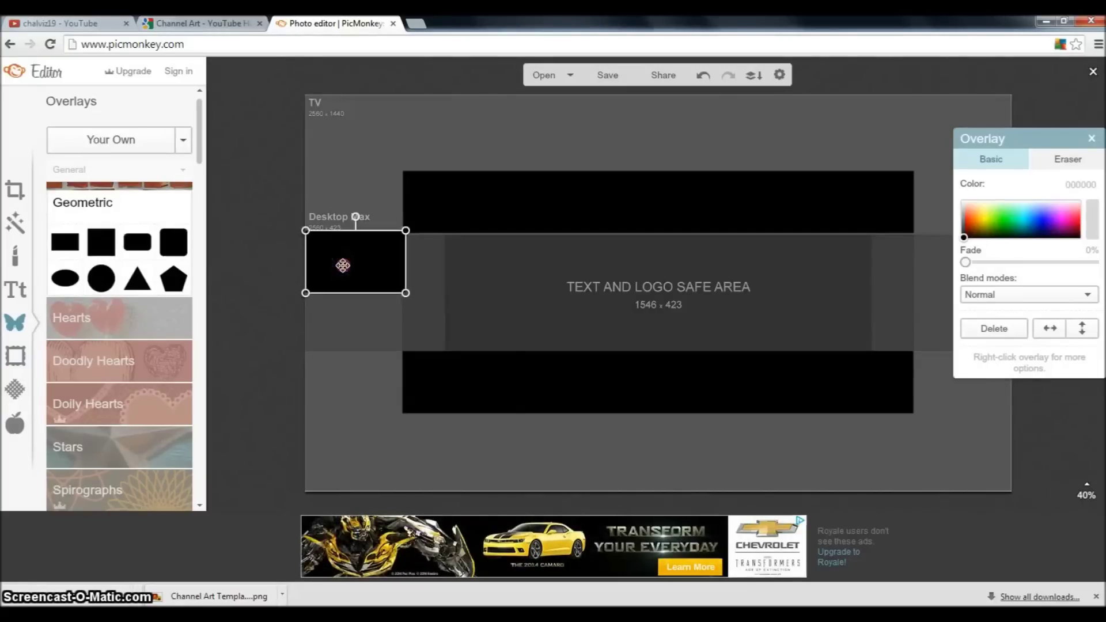
pyautogui.rightClick(343, 265)
pyautogui.click(392, 389)
pyautogui.moveTo(358, 291); pyautogui.dragTo(349, 324)
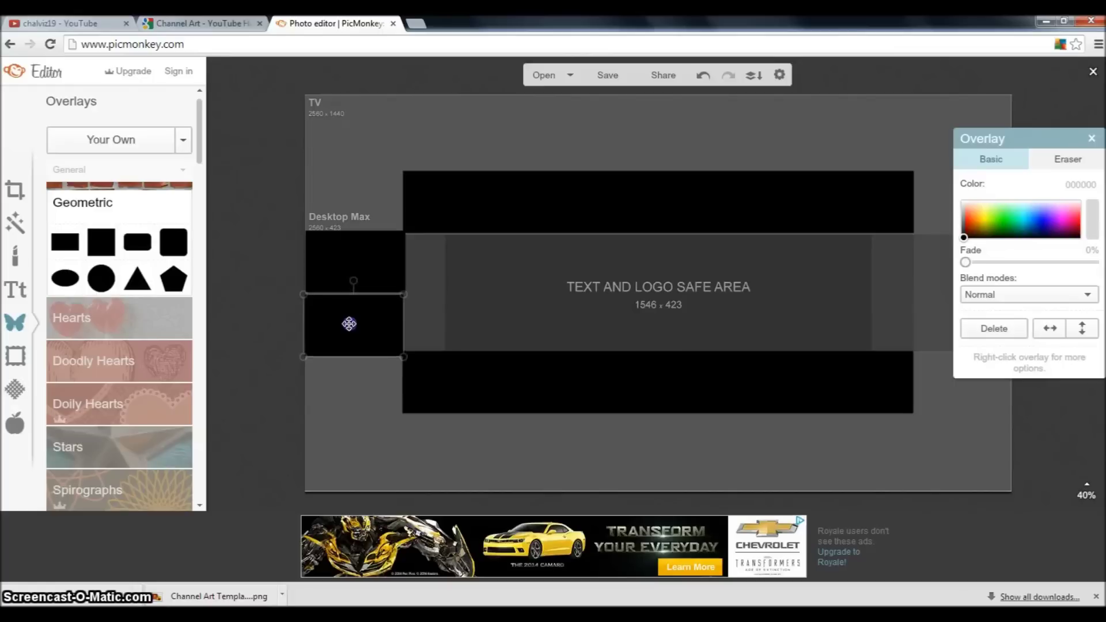
pyautogui.moveTo(349, 323); pyautogui.dragTo(350, 322)
# Duplicate the block to the right edge and stack a second copy beneath it.
pyautogui.rightClick(352, 323)
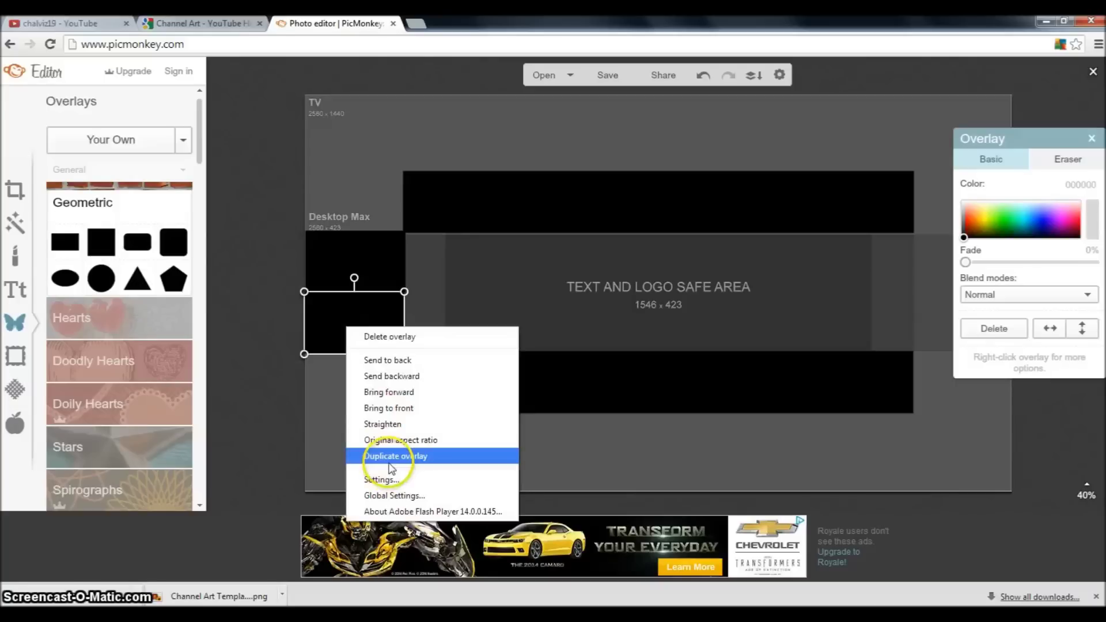
pyautogui.click(391, 459)
pyautogui.moveTo(371, 365); pyautogui.dragTo(870, 282)
pyautogui.moveTo(938, 284); pyautogui.dragTo(983, 269)
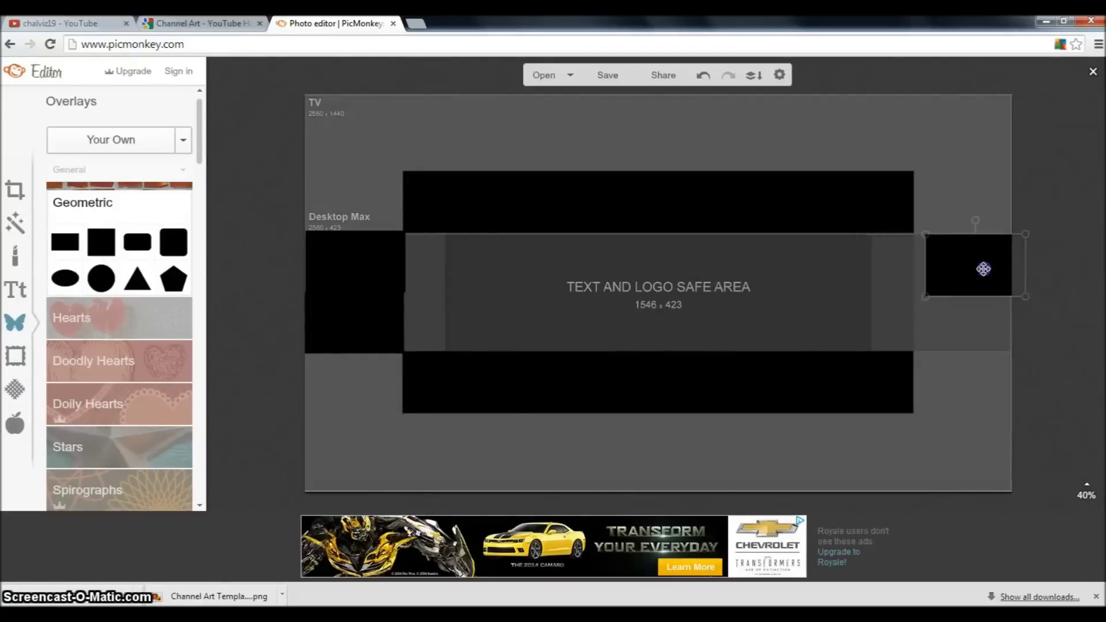
pyautogui.moveTo(973, 269); pyautogui.dragTo(946, 345)
pyautogui.rightClick(973, 266)
pyautogui.click(969, 394)
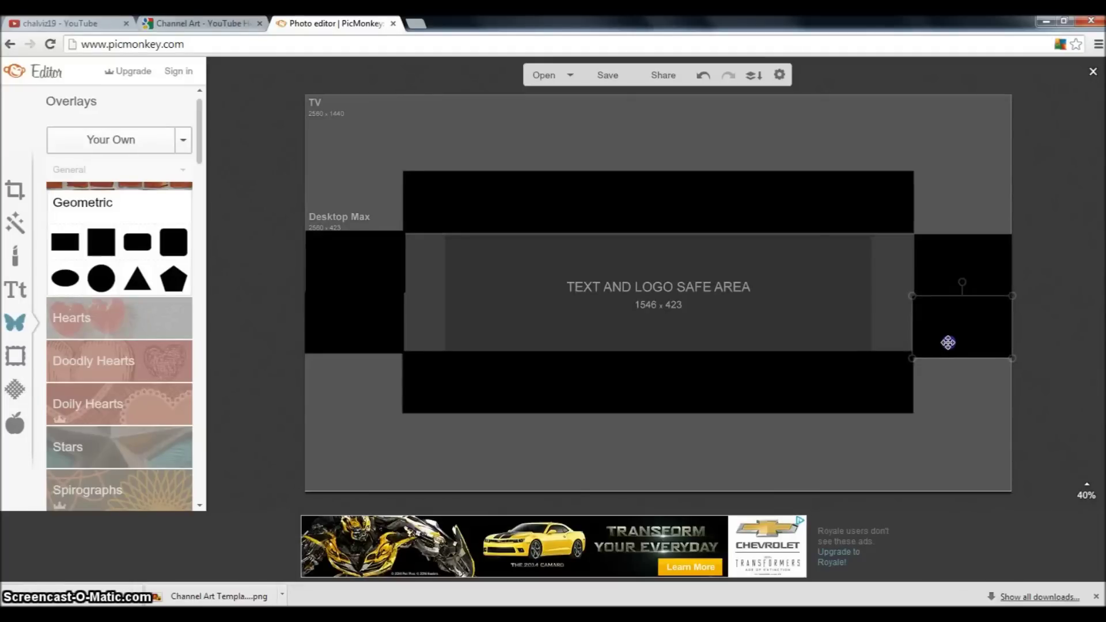
pyautogui.moveTo(948, 342); pyautogui.dragTo(948, 343)
pyautogui.click(959, 209)
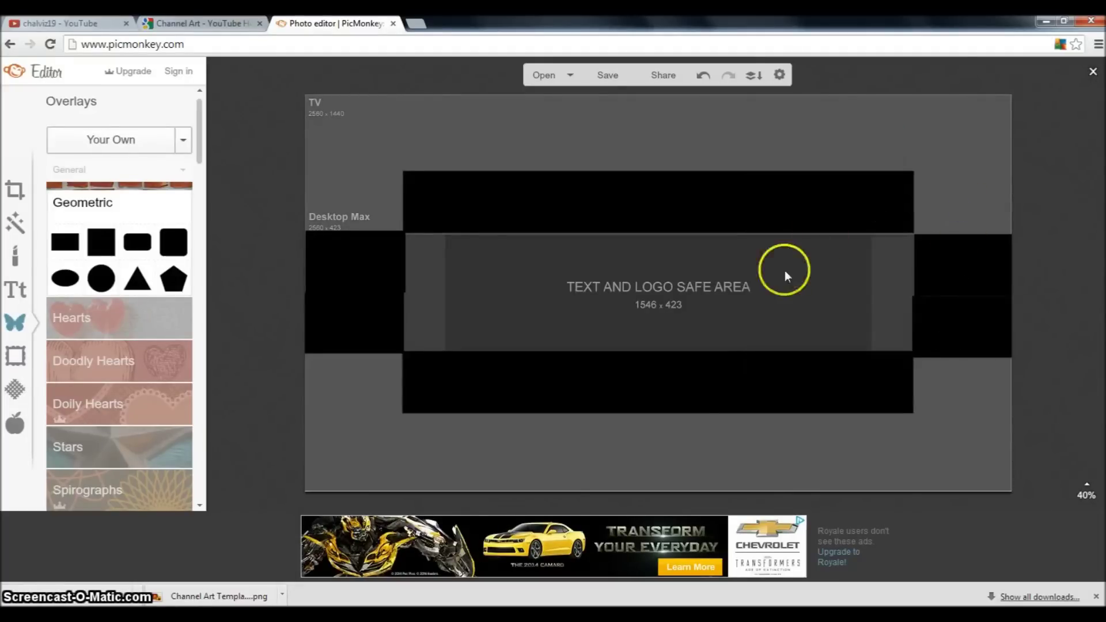
pyautogui.click(947, 311)
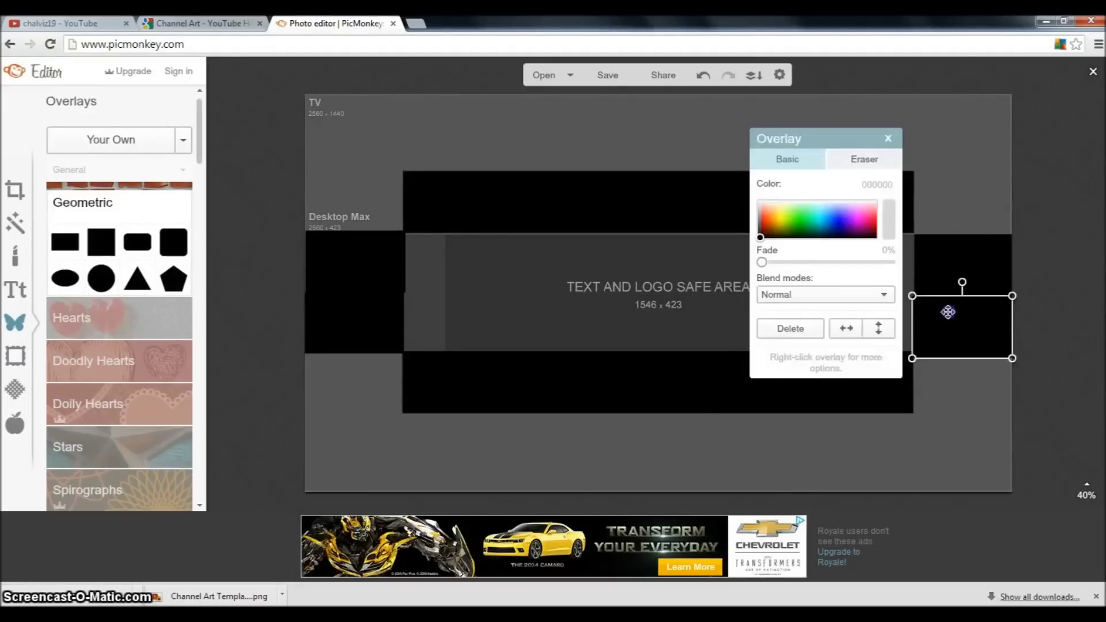
pyautogui.click(940, 189)
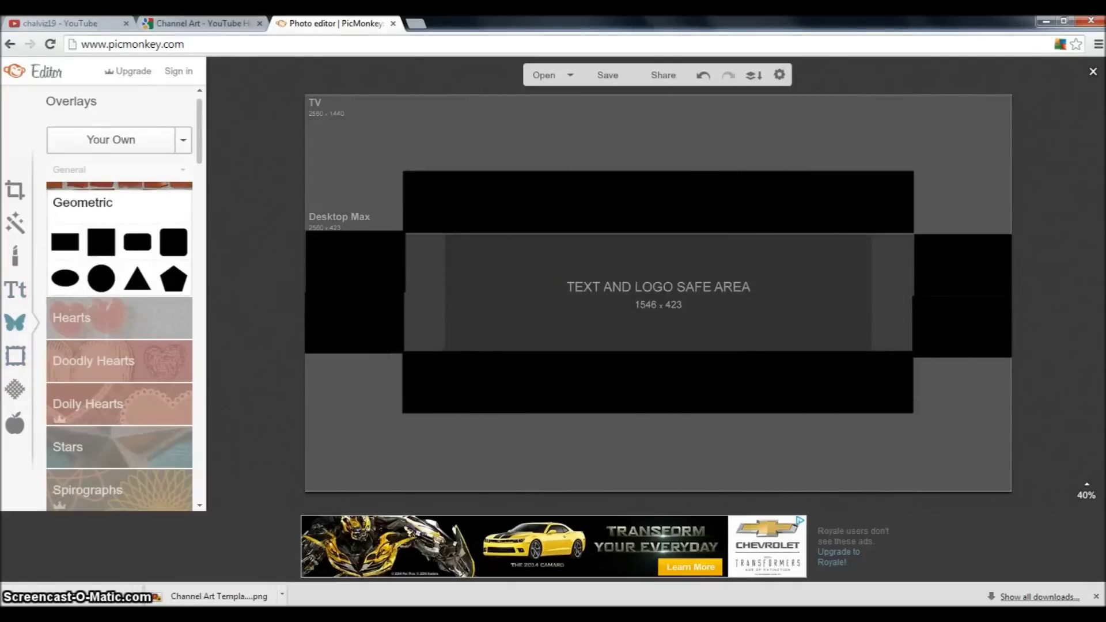
# Set up the Artsy Draw effect with white paint and a much larger brush.
pyautogui.click(16, 229)
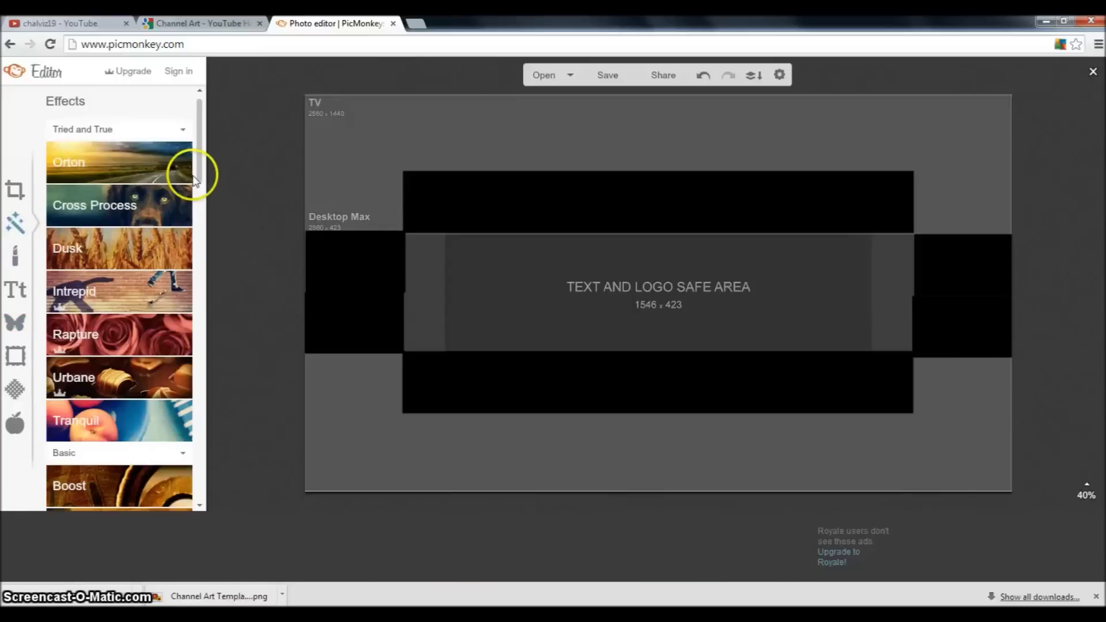
pyautogui.scroll(-15, 198, 176)
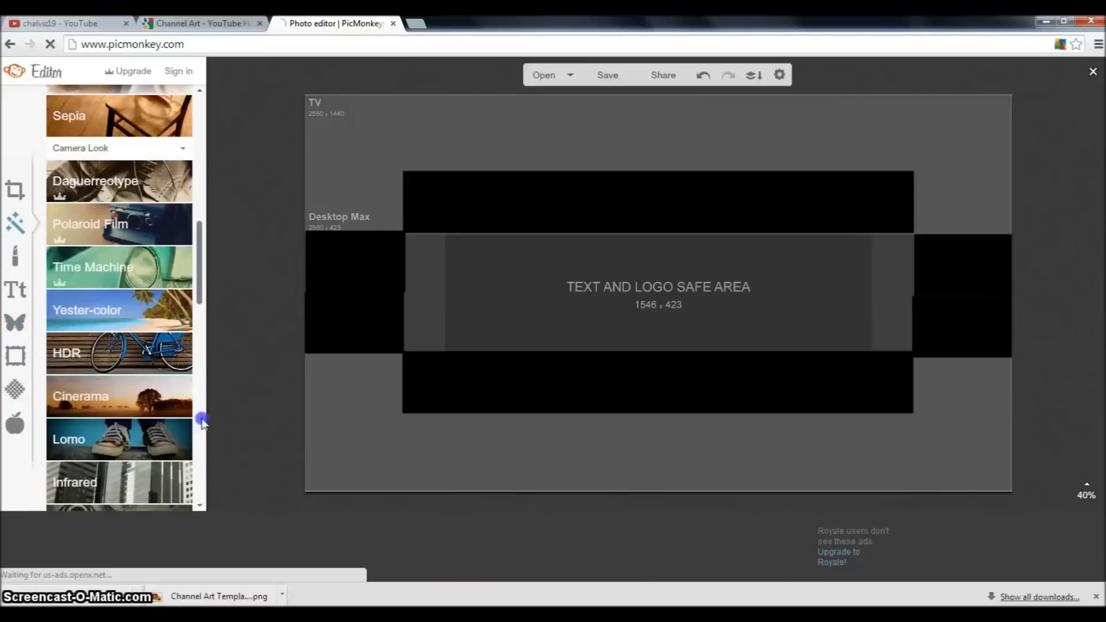
pyautogui.scroll(-10, 205, 369)
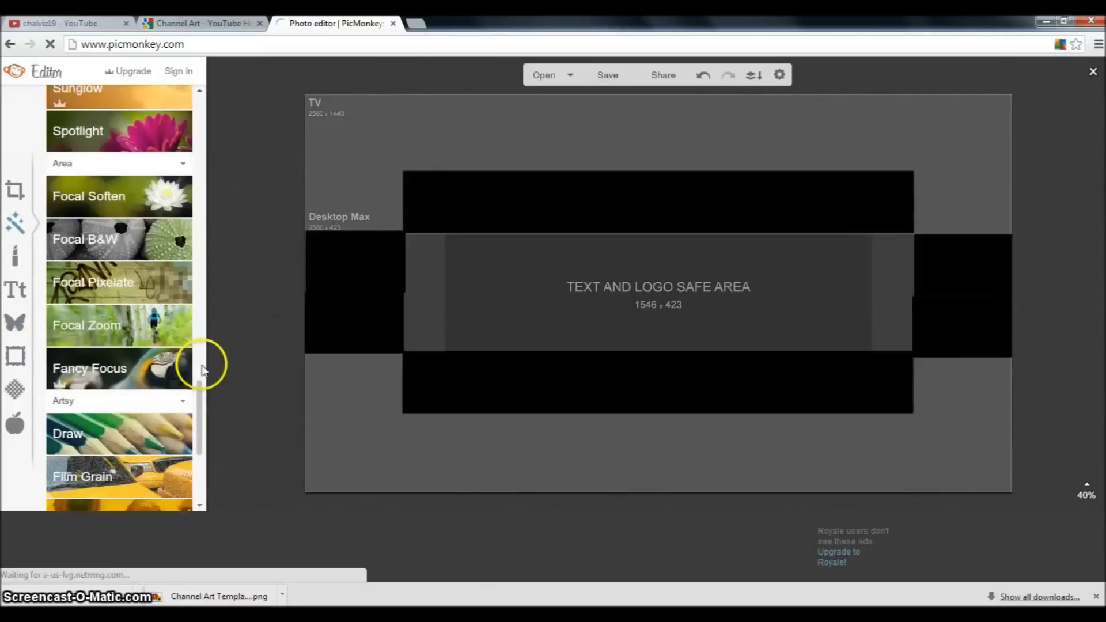
pyautogui.click(91, 435)
pyautogui.moveTo(119, 439)
pyautogui.mouseDown()
pyautogui.moveTo(224, 457)
pyautogui.moveTo(279, 457)
pyautogui.moveTo(283, 447)
pyautogui.mouseUp()
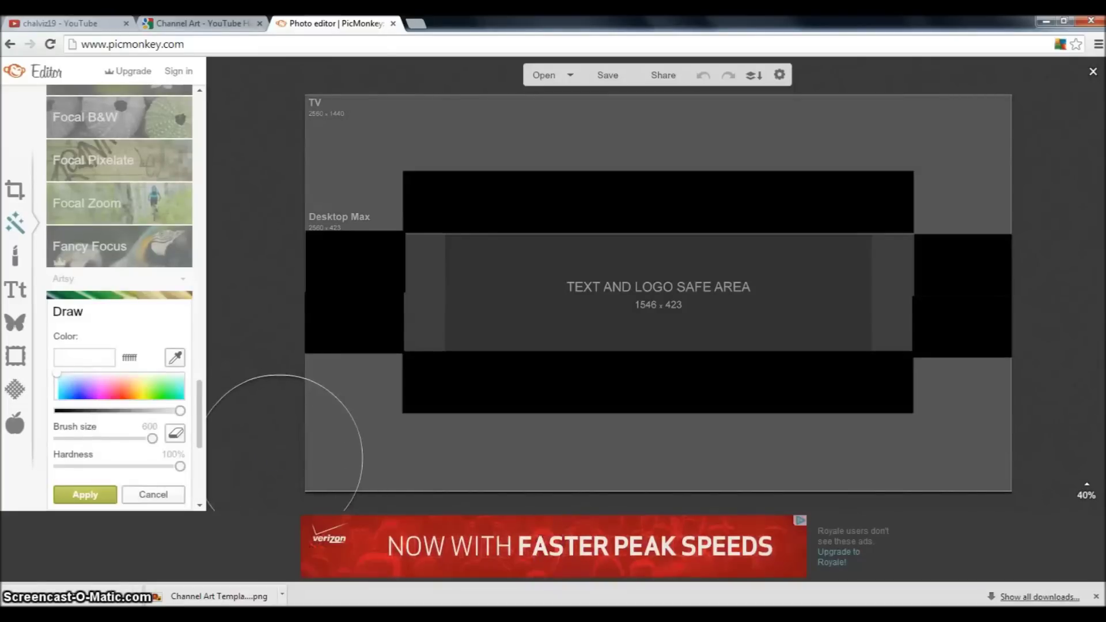
# Paint over all the remaining grey areas of the template in white and apply.
pyautogui.moveTo(339, 260)
pyautogui.mouseDown()
pyautogui.moveTo(347, 205)
pyautogui.moveTo(322, 57)
pyautogui.mouseUp()
pyautogui.moveTo(483, 81)
pyautogui.mouseDown()
pyautogui.moveTo(691, 102)
pyautogui.moveTo(743, 139)
pyautogui.moveTo(760, 183)
pyautogui.moveTo(521, 179)
pyautogui.moveTo(266, 227)
pyautogui.moveTo(249, 257)
pyautogui.moveTo(814, 309)
pyautogui.moveTo(1079, 317)
pyautogui.moveTo(1025, 404)
pyautogui.moveTo(864, 455)
pyautogui.moveTo(486, 461)
pyautogui.mouseUp()
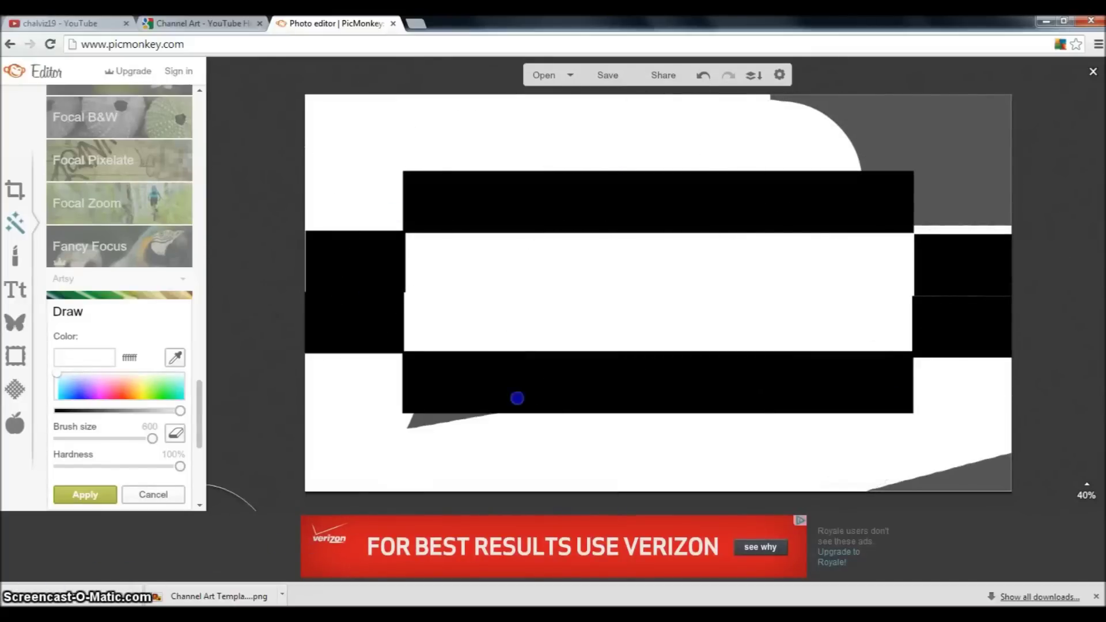
pyautogui.moveTo(608, 201)
pyautogui.mouseDown()
pyautogui.moveTo(1082, 159)
pyautogui.moveTo(1086, 167)
pyautogui.moveTo(773, 75)
pyautogui.moveTo(949, 467)
pyautogui.mouseUp()
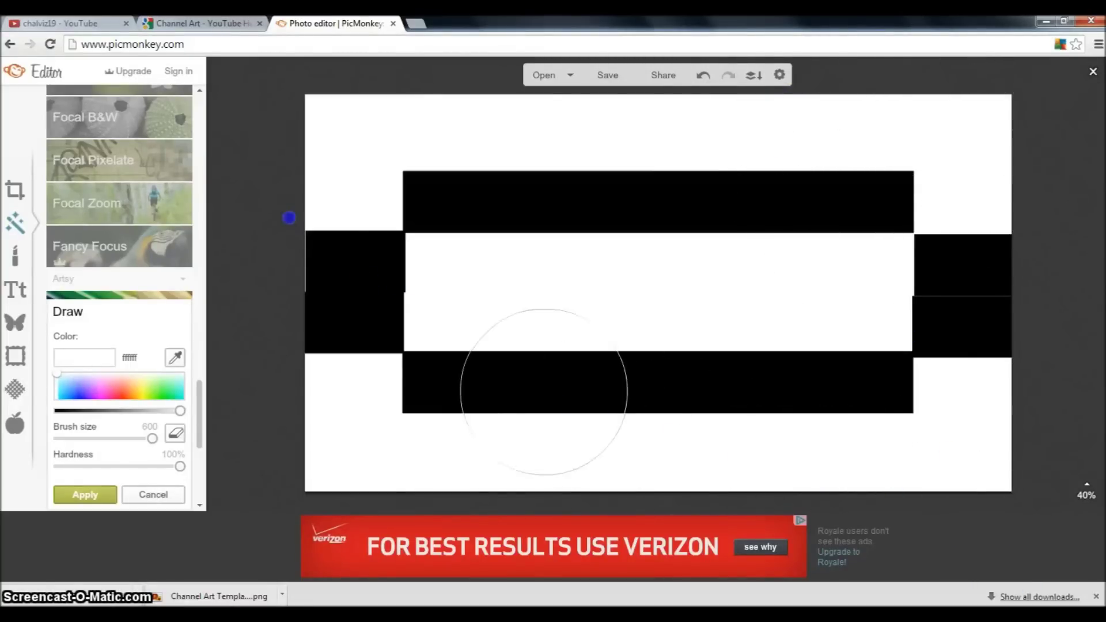
pyautogui.click(69, 496)
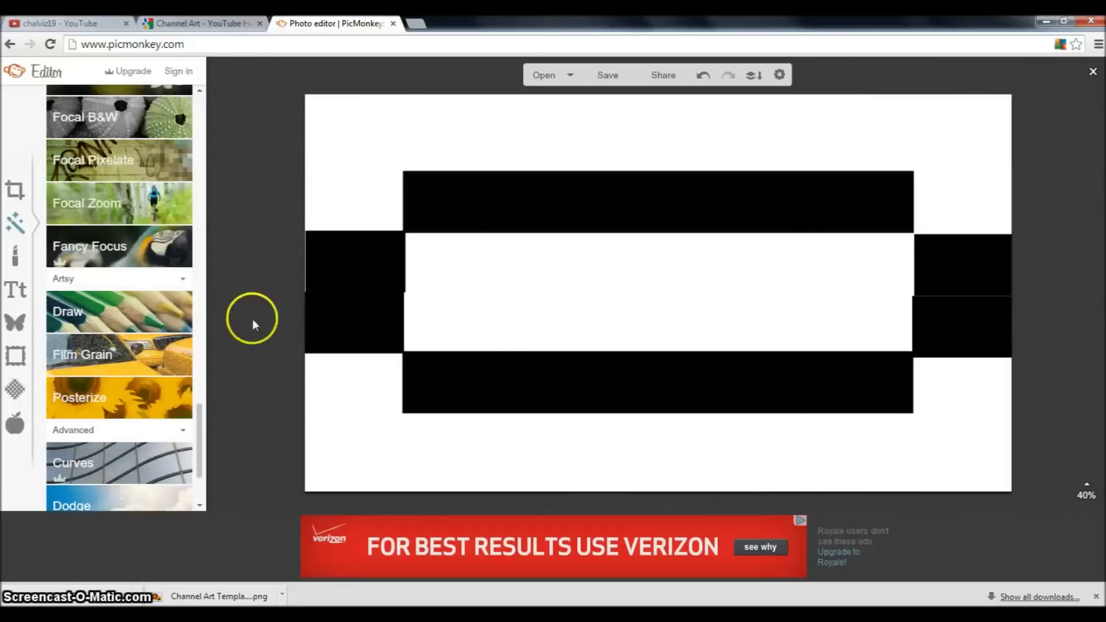
# Load the portrait photo from the computer's Downloads folder as a Your Own overlay.
pyautogui.click(16, 324)
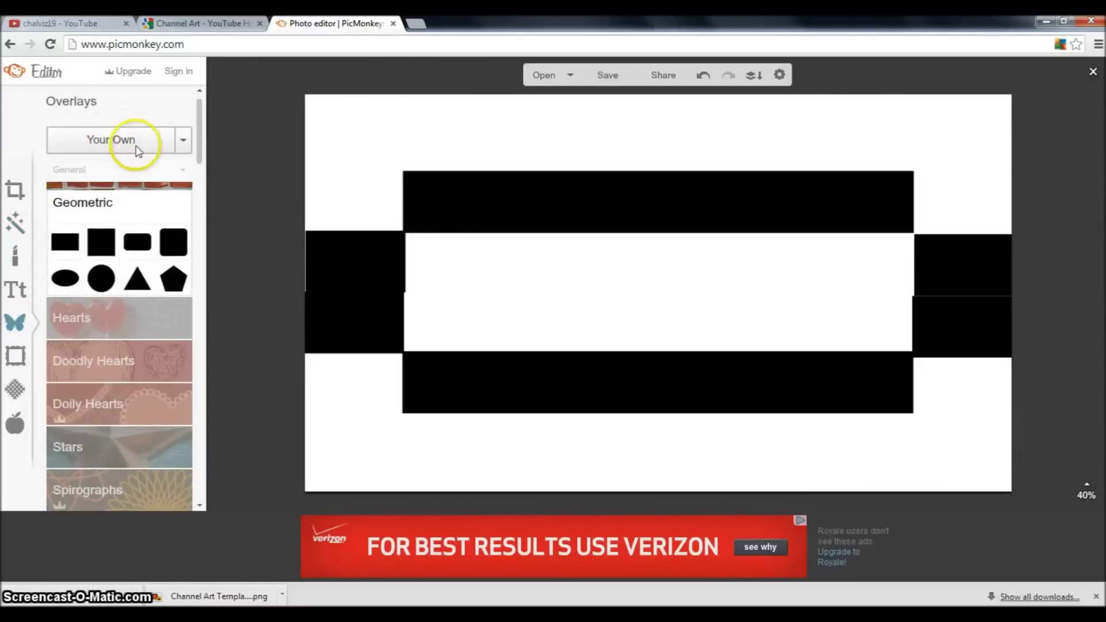
pyautogui.click(181, 148)
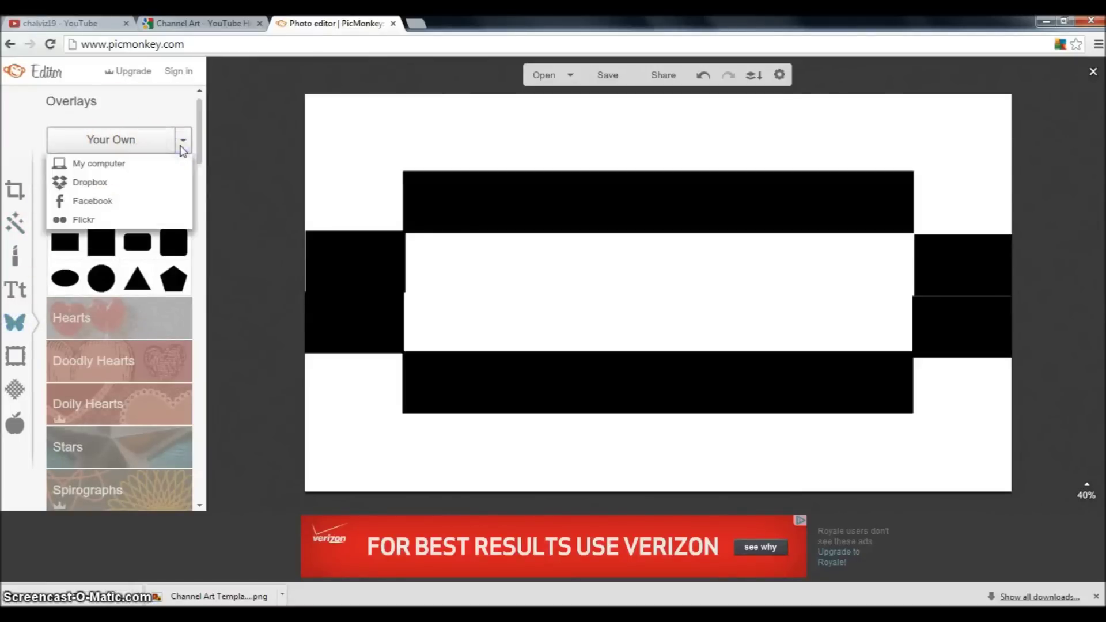
pyautogui.click(127, 167)
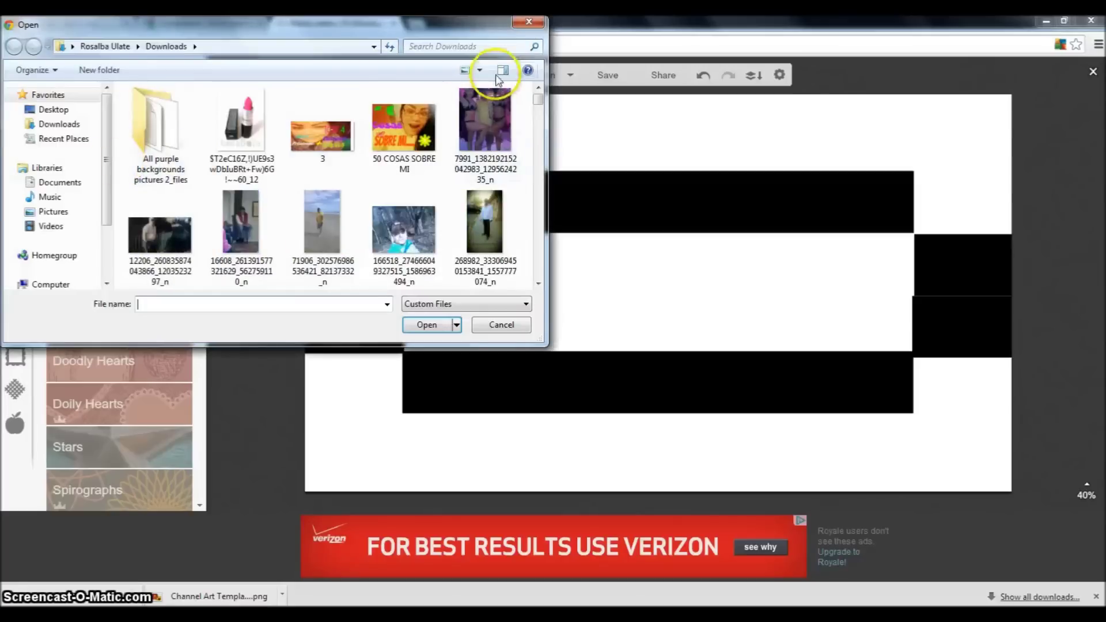
pyautogui.write('naye')
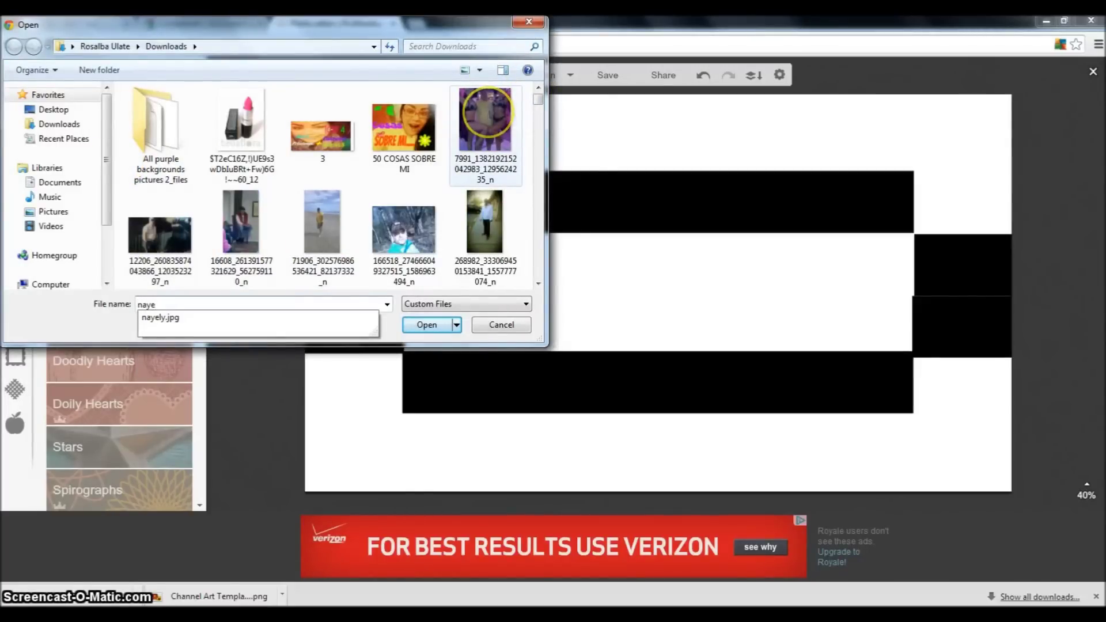
pyautogui.click(173, 320)
pyautogui.click(427, 325)
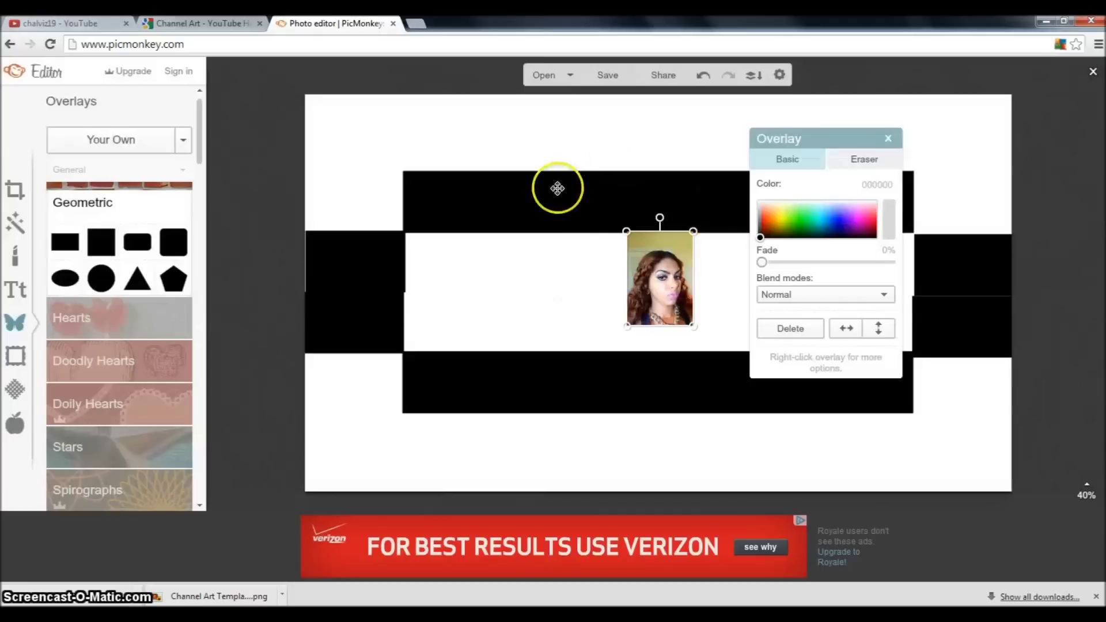
# Enlarge the portrait and erase the background above it with the eraser at size 99.
pyautogui.moveTo(619, 248); pyautogui.dragTo(509, 180)
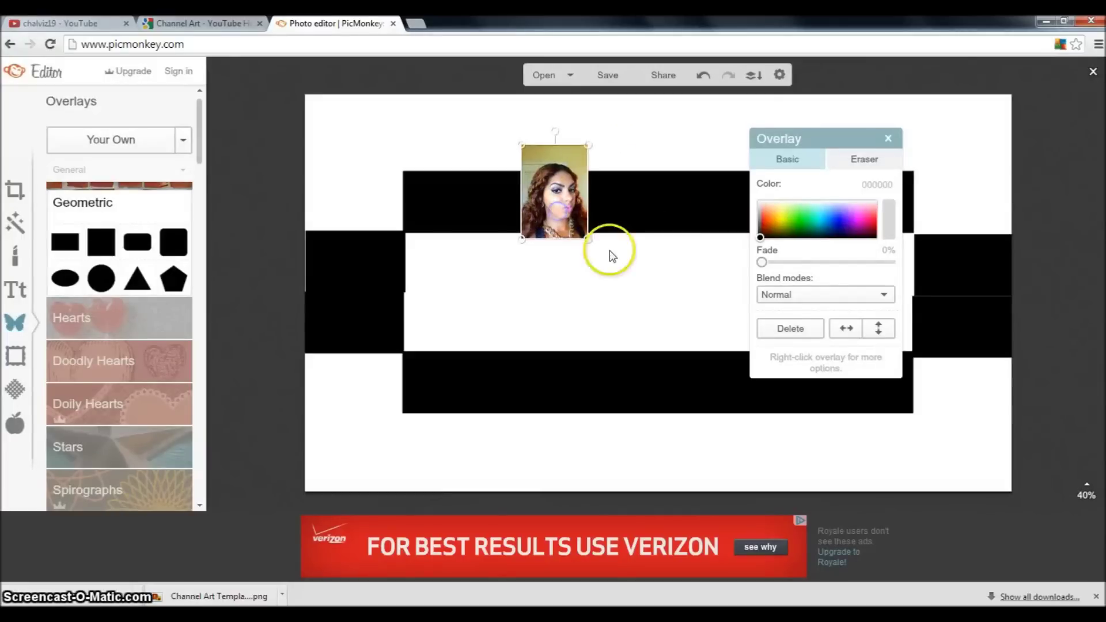
pyautogui.moveTo(619, 299); pyautogui.dragTo(716, 563)
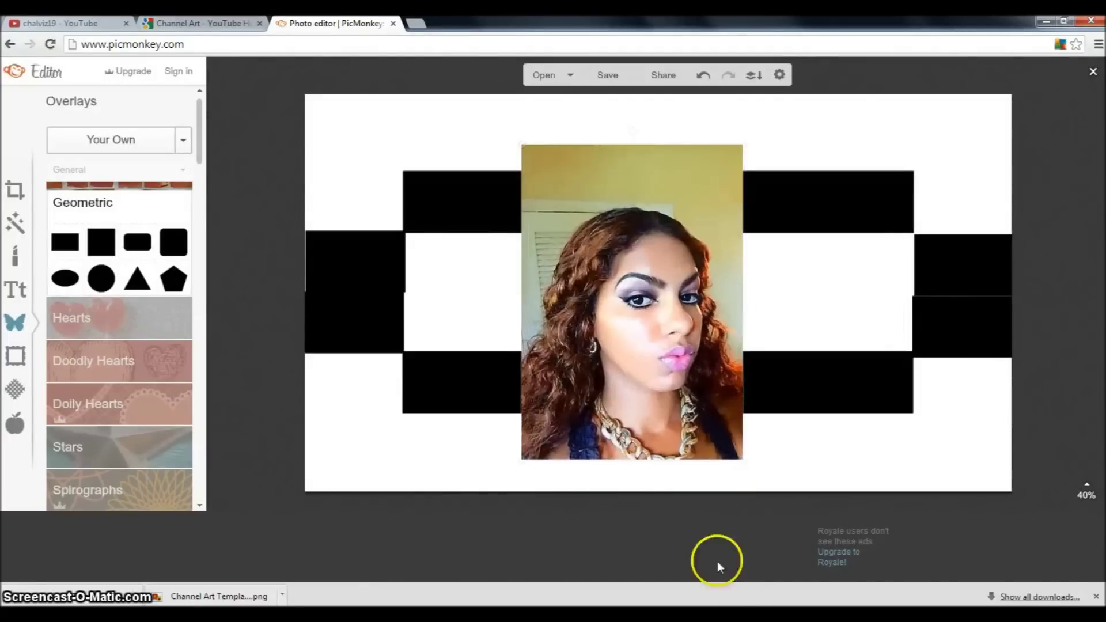
pyautogui.click(867, 159)
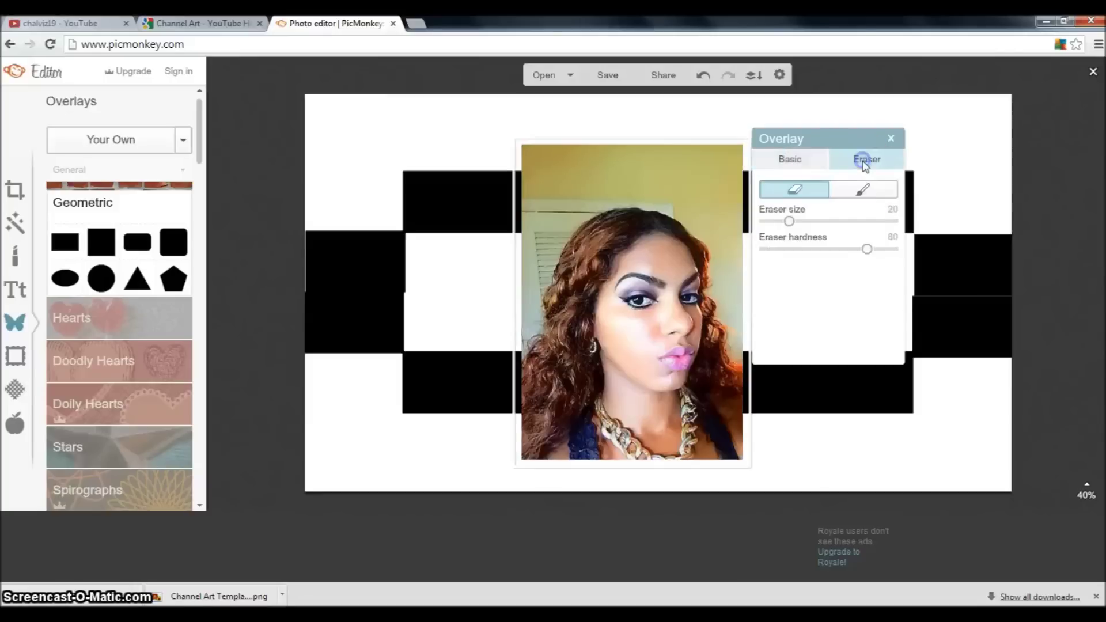
pyautogui.moveTo(821, 225); pyautogui.dragTo(894, 223)
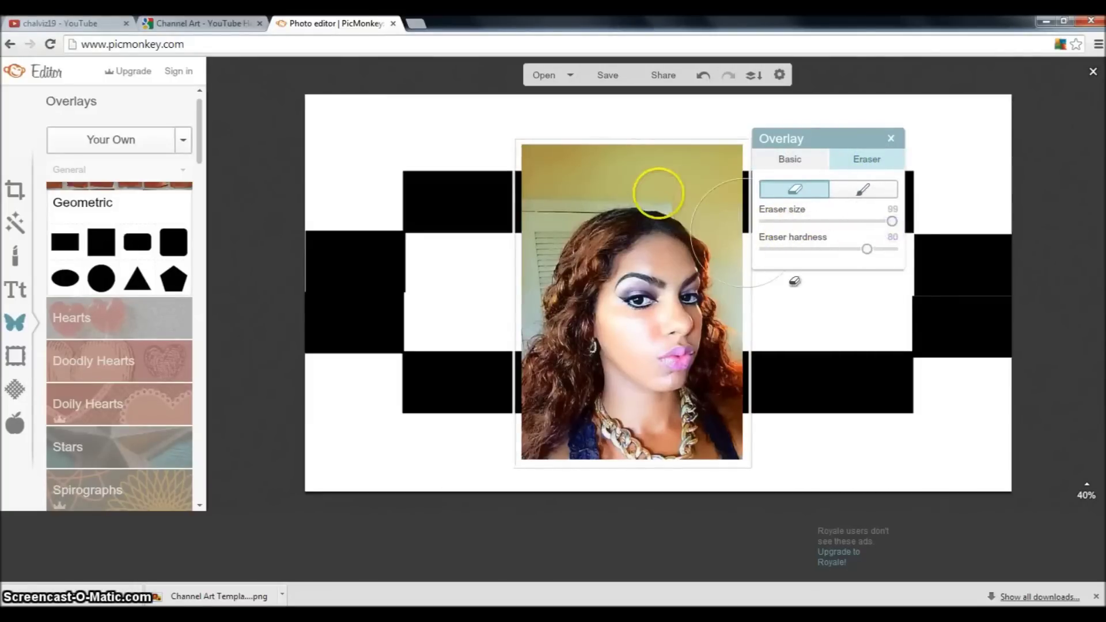
pyautogui.moveTo(707, 173)
pyautogui.mouseDown()
pyautogui.moveTo(669, 155)
pyautogui.moveTo(597, 153)
pyautogui.moveTo(554, 163)
pyautogui.moveTo(521, 214)
pyautogui.mouseUp()
pyautogui.moveTo(517, 217)
pyautogui.mouseDown()
pyautogui.moveTo(496, 254)
pyautogui.moveTo(488, 328)
pyautogui.moveTo(477, 334)
pyautogui.moveTo(524, 253)
pyautogui.moveTo(639, 138)
pyautogui.moveTo(669, 173)
pyautogui.moveTo(669, 158)
pyautogui.moveTo(747, 210)
pyautogui.moveTo(726, 193)
pyautogui.moveTo(733, 185)
pyautogui.moveTo(778, 259)
pyautogui.moveTo(780, 291)
pyautogui.moveTo(766, 305)
pyautogui.moveTo(762, 279)
pyautogui.moveTo(783, 340)
pyautogui.mouseUp()
pyautogui.click(667, 166)
pyautogui.click(779, 197)
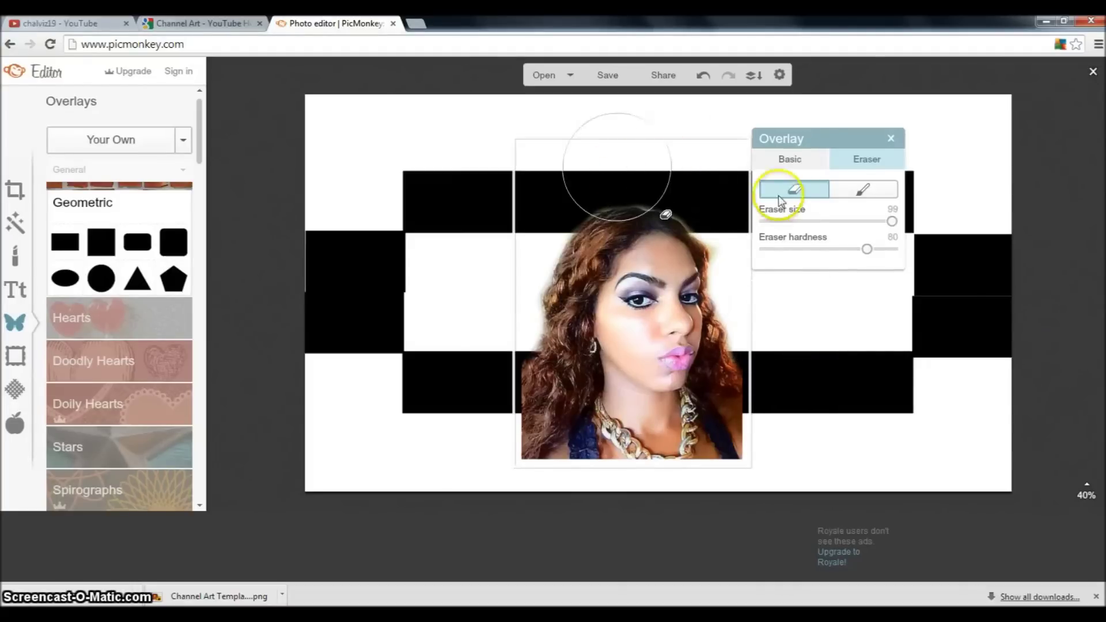
# Shrink the portrait to a small size and move it to the white band's right end.
pyautogui.click(805, 167)
pyautogui.click(710, 447)
pyautogui.moveTo(743, 461); pyautogui.dragTo(719, 424)
pyautogui.moveTo(662, 308); pyautogui.dragTo(636, 316)
pyautogui.moveTo(785, 153); pyautogui.dragTo(1052, 140)
pyautogui.click(570, 235)
pyautogui.moveTo(570, 234); pyautogui.dragTo(830, 284)
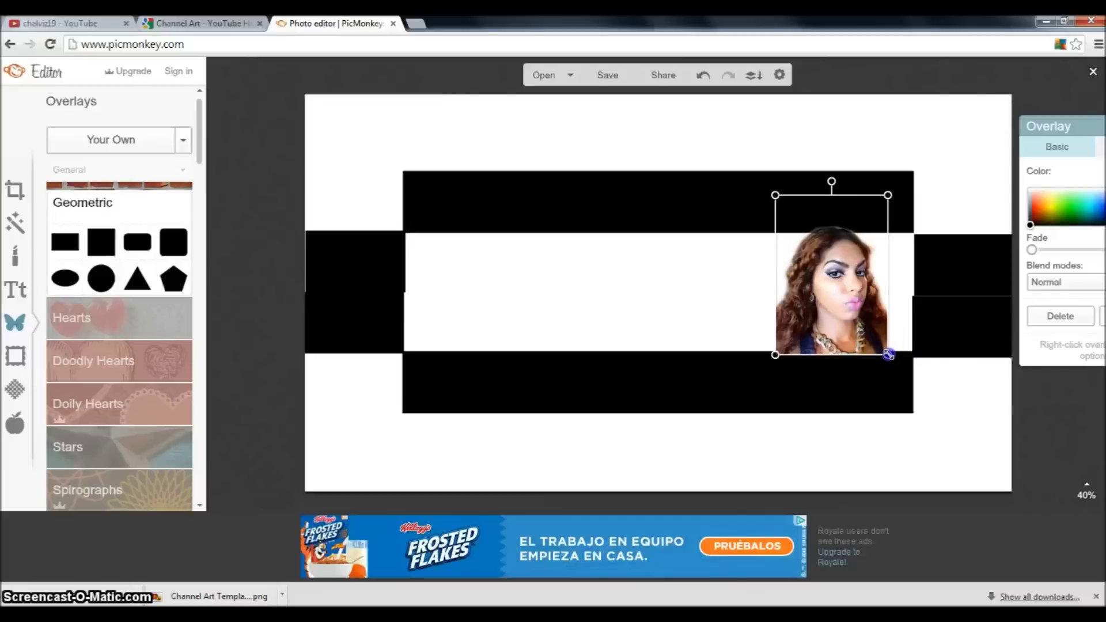
# Nudge the portrait left and right and enlarge it slightly until it sits flush against the right bars.
pyautogui.moveTo(889, 354); pyautogui.dragTo(890, 352)
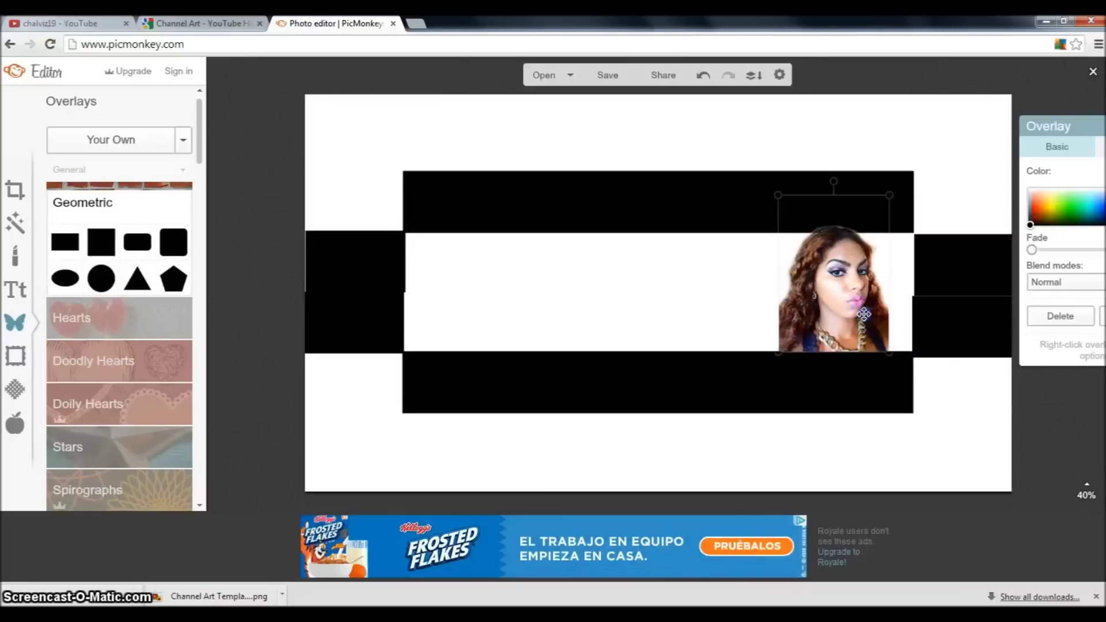
pyautogui.click(814, 314)
pyautogui.moveTo(826, 307); pyautogui.dragTo(846, 308)
pyautogui.click(761, 327)
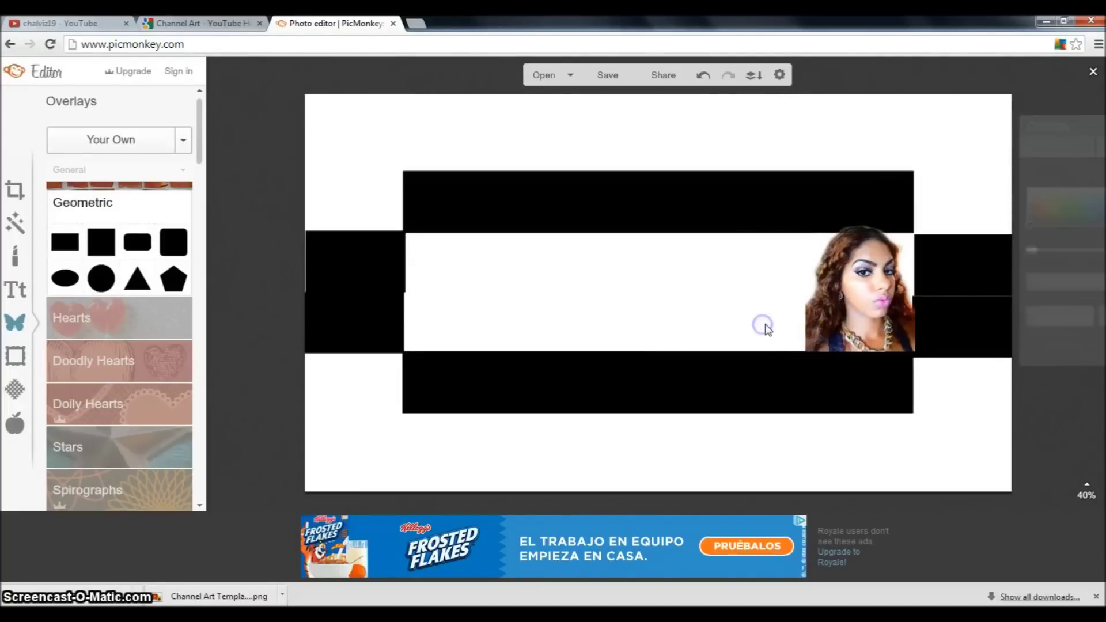
pyautogui.moveTo(852, 318)
pyautogui.mouseDown()
pyautogui.moveTo(829, 319)
pyautogui.moveTo(848, 318)
pyautogui.mouseUp()
pyautogui.click(750, 318)
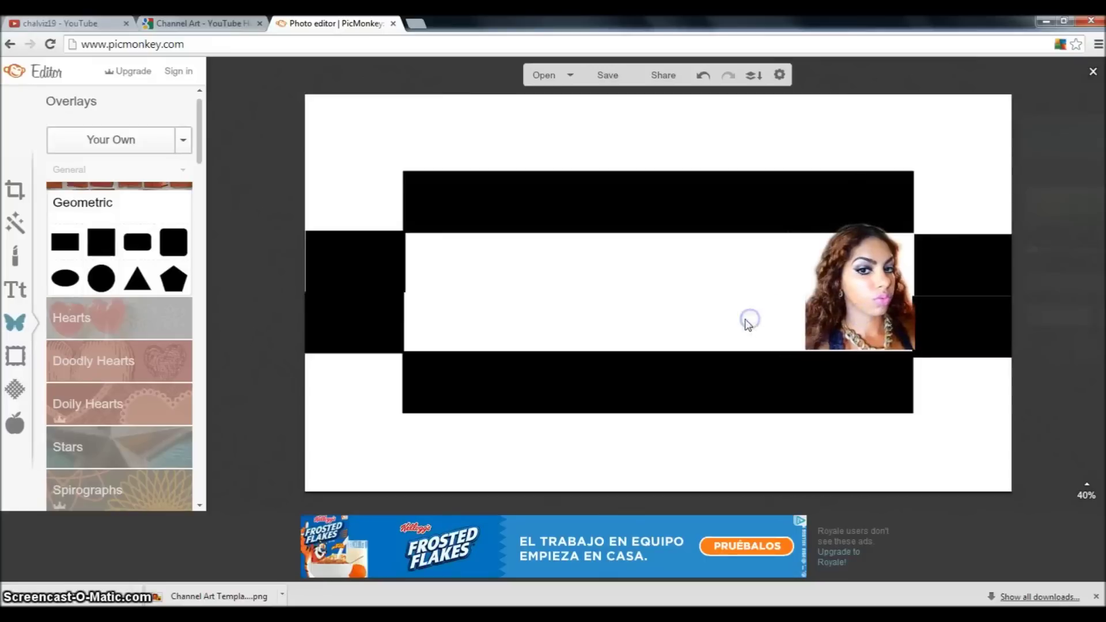
pyautogui.click(808, 349)
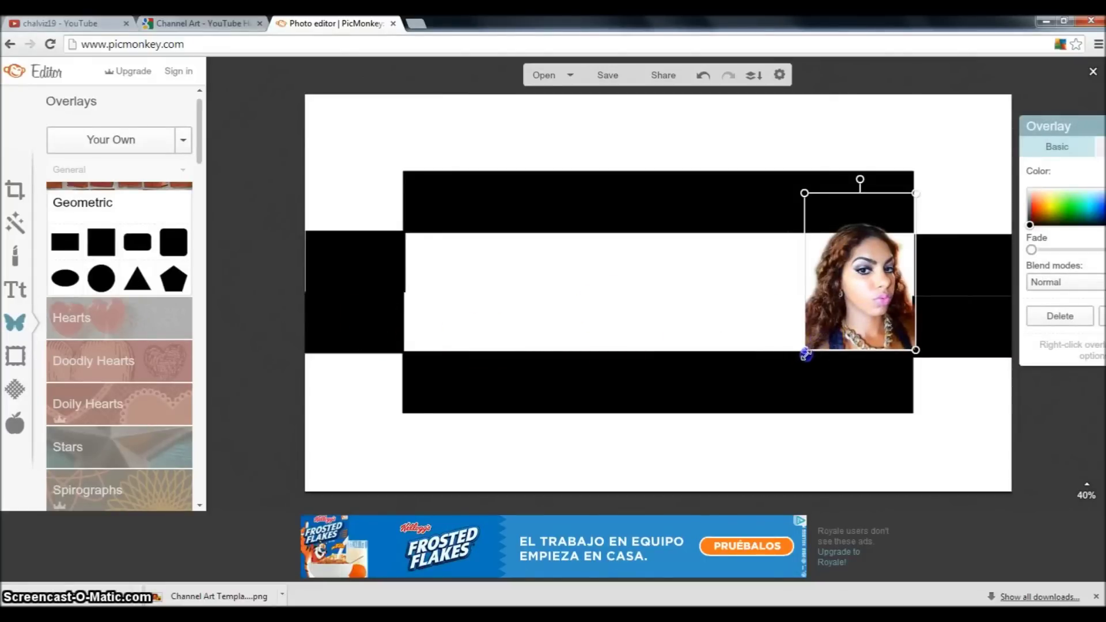
pyautogui.moveTo(805, 354); pyautogui.dragTo(802, 353)
pyautogui.click(728, 316)
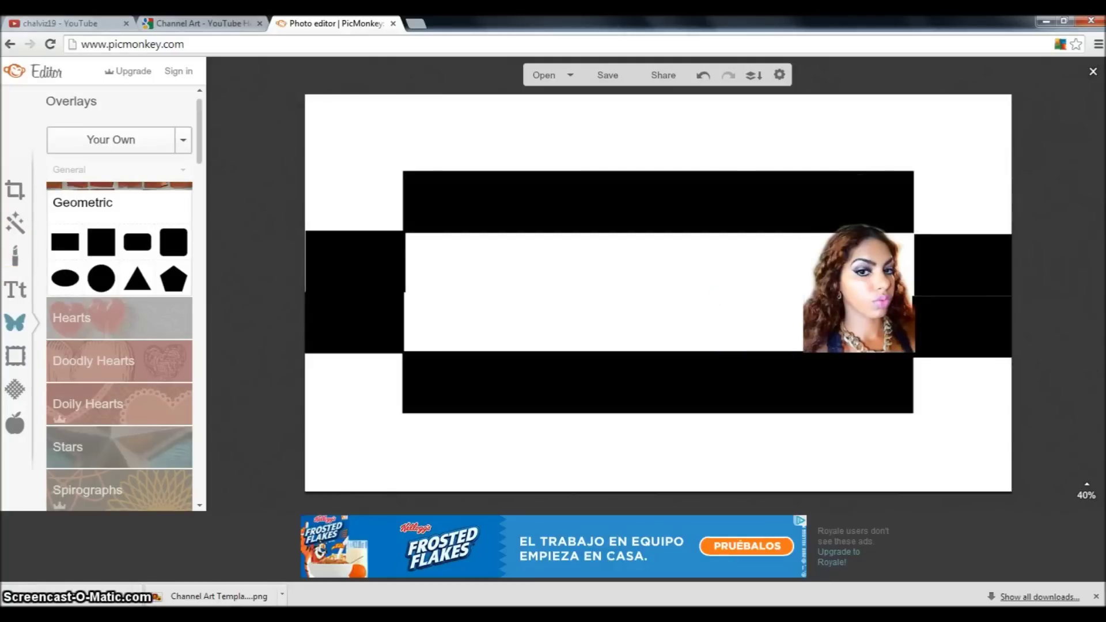
# Add a new text box in the white band and type the channel owner's name.
pyautogui.click(17, 290)
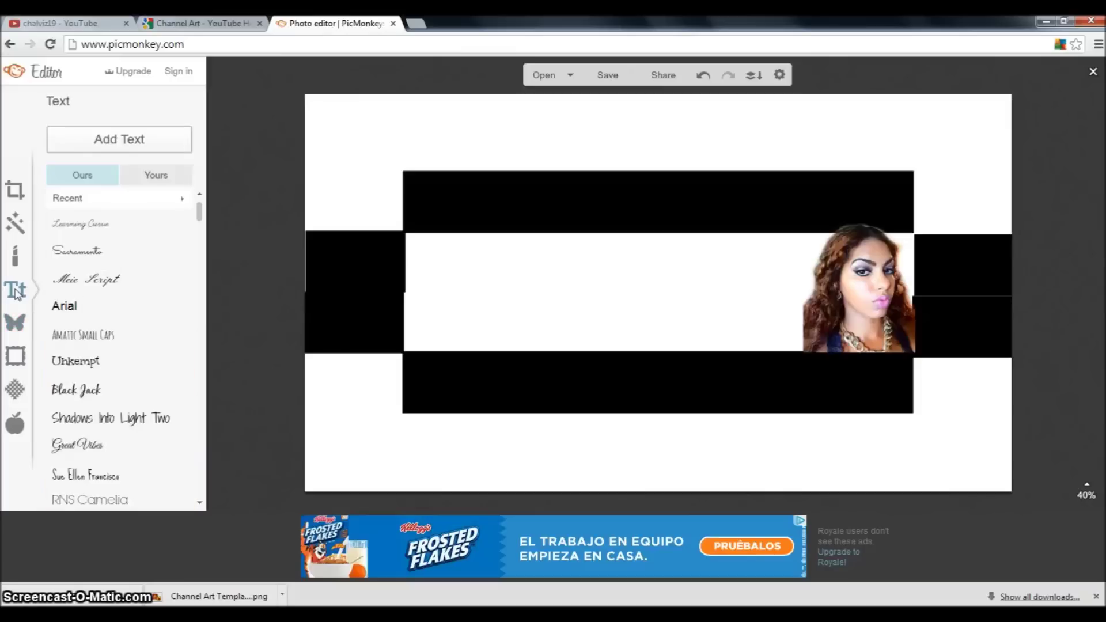
pyautogui.click(117, 144)
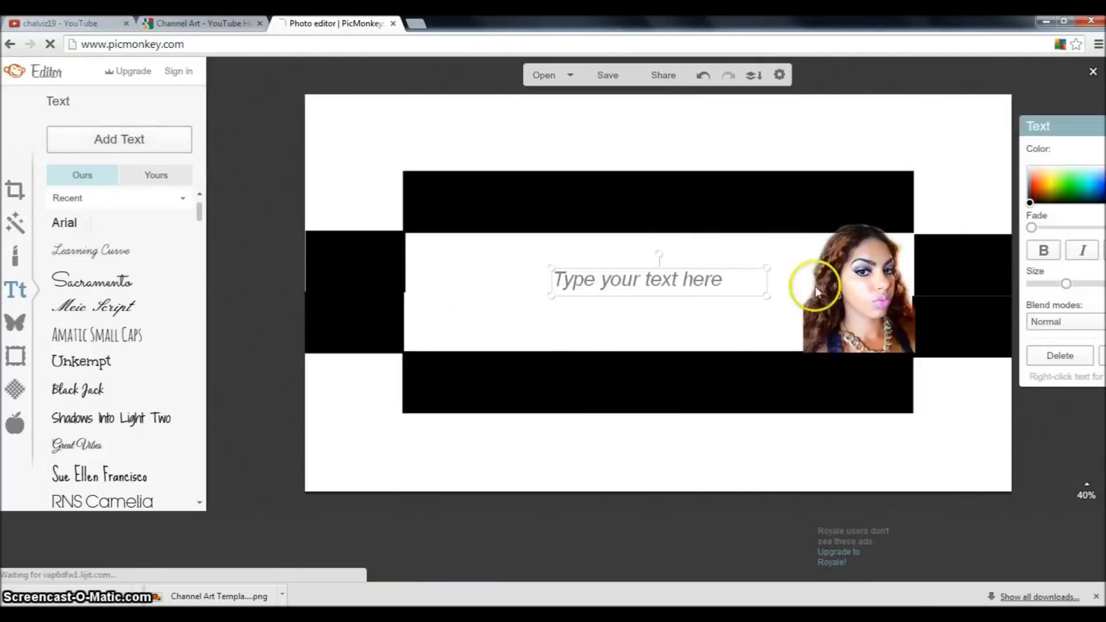
pyautogui.click(606, 285)
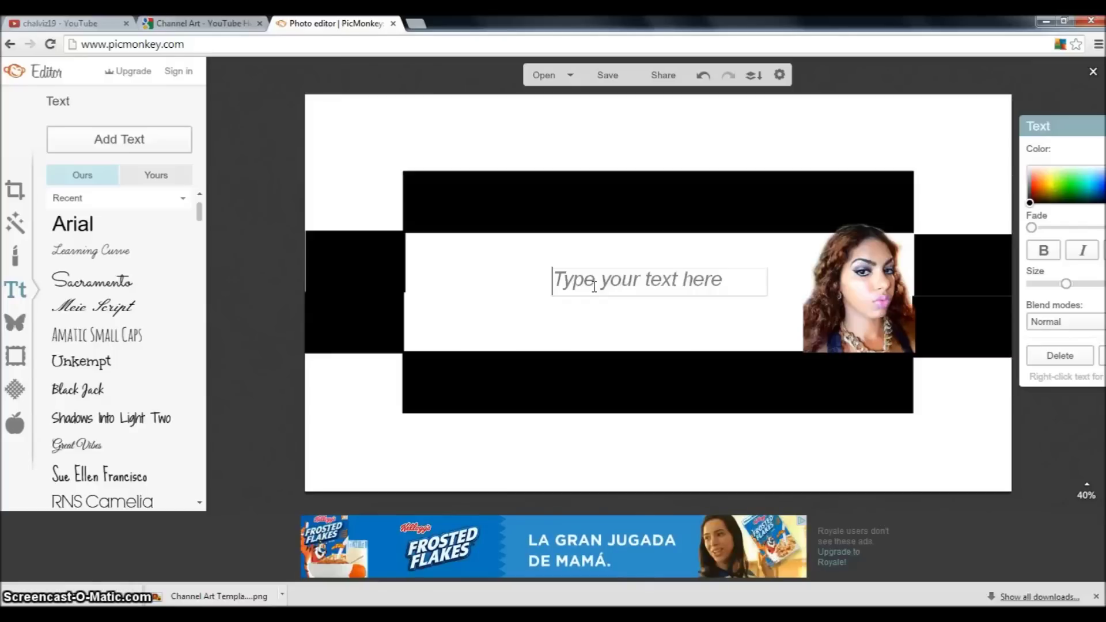
pyautogui.write('NAYE')
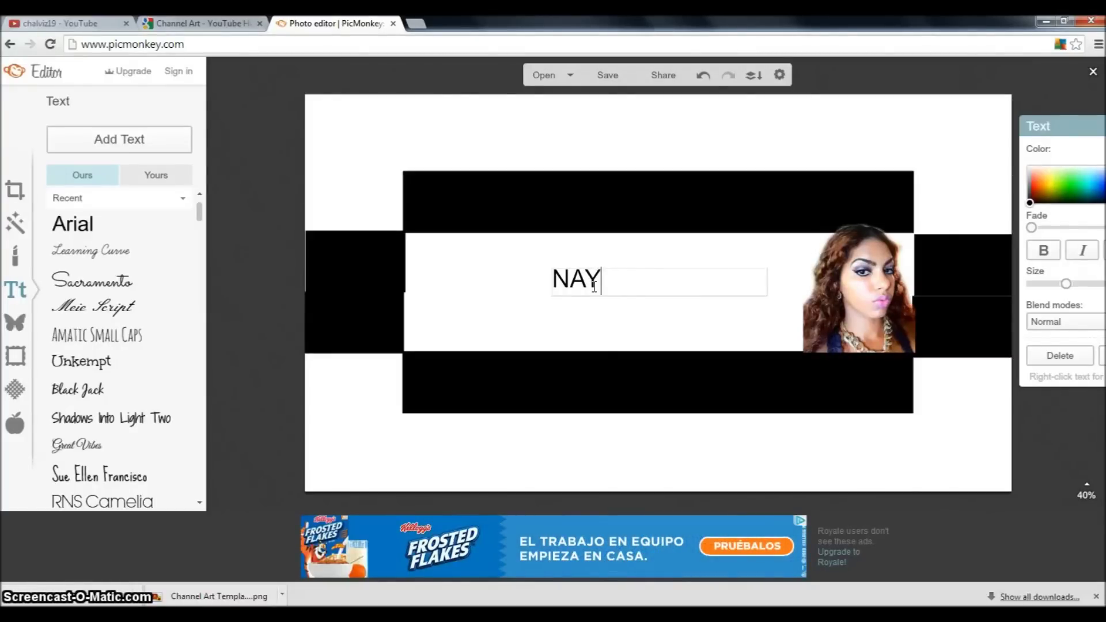
pyautogui.press('BackSpace')
pyautogui.press('BackSpace')
pyautogui.press('BackSpace')
pyautogui.write('N')
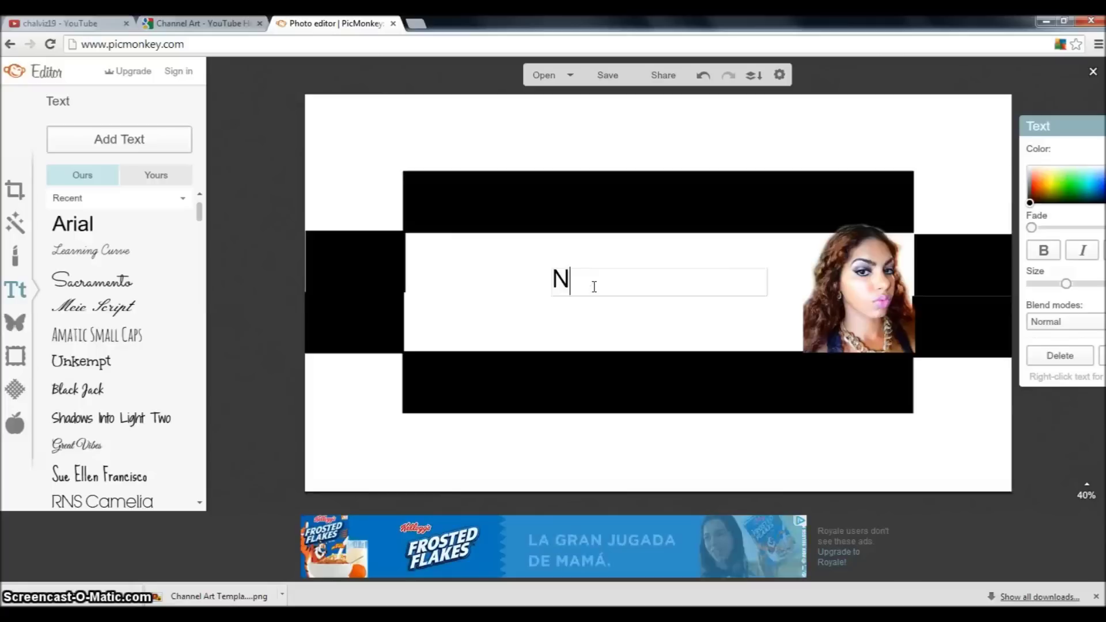
pyautogui.write('ayely Davis')
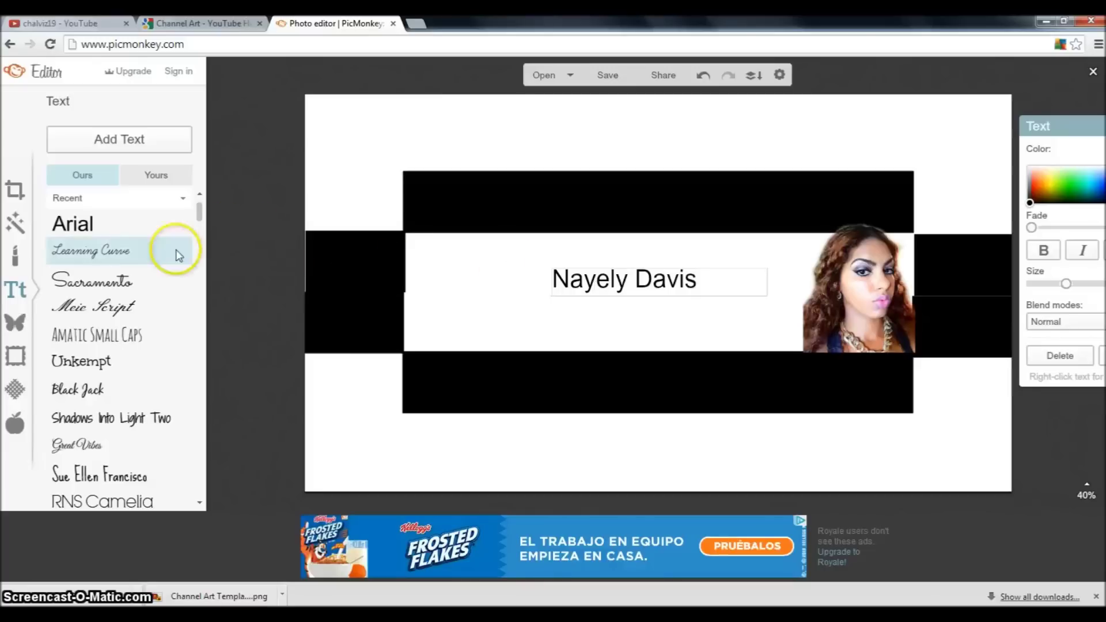
pyautogui.click(118, 281)
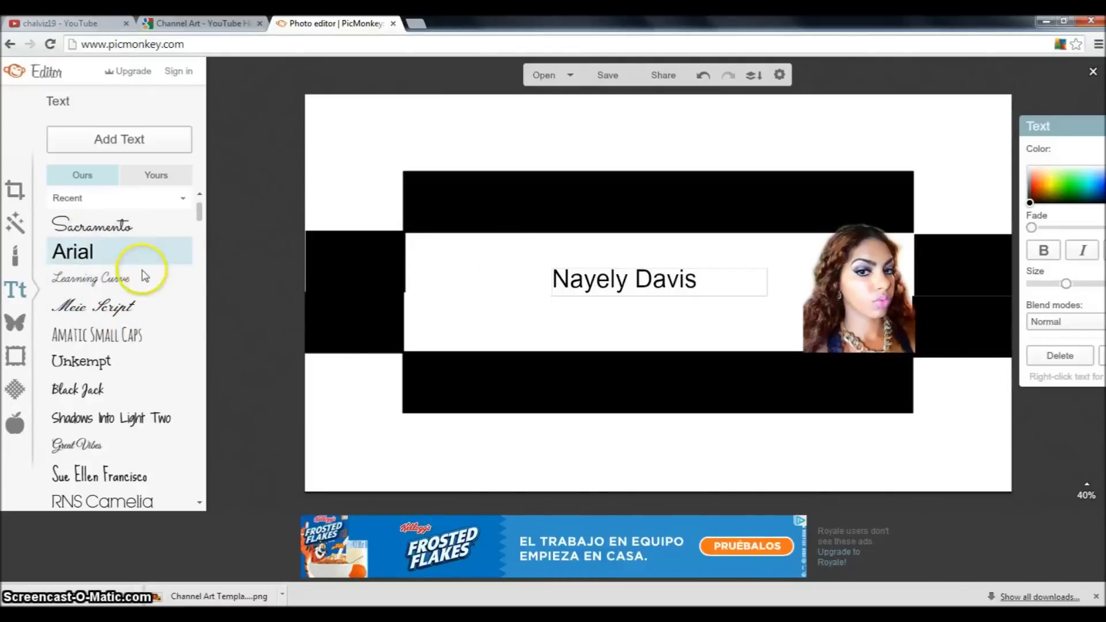
# Select the whole name and switch it from Arial to the Sacramento script font.
pyautogui.moveTo(556, 296); pyautogui.dragTo(516, 296)
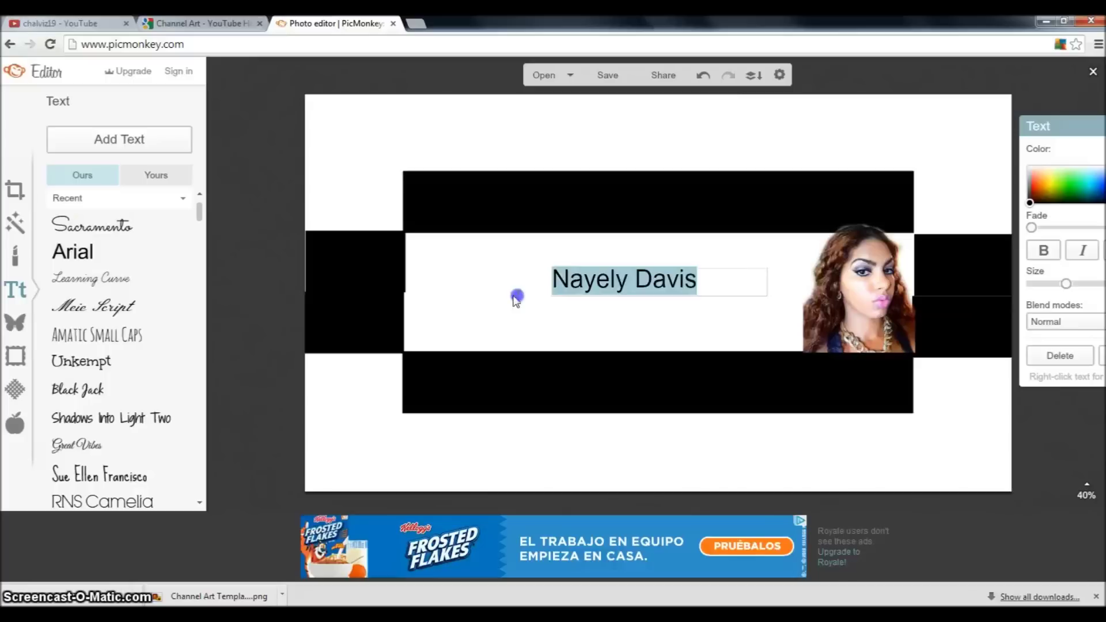
pyautogui.click(118, 234)
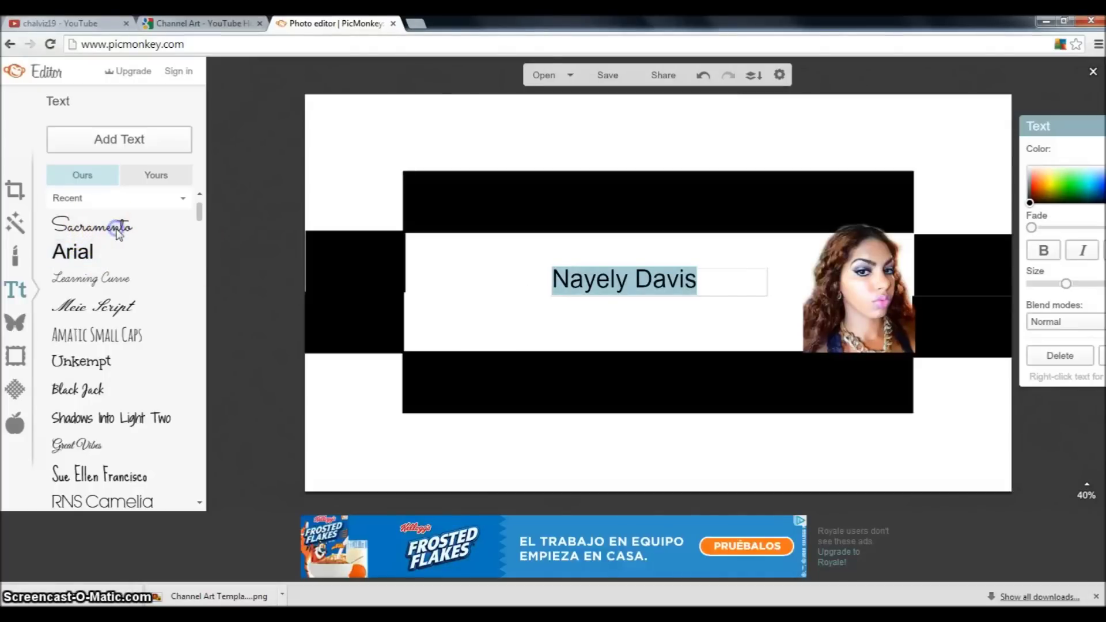
pyautogui.moveTo(200, 224); pyautogui.dragTo(186, 495)
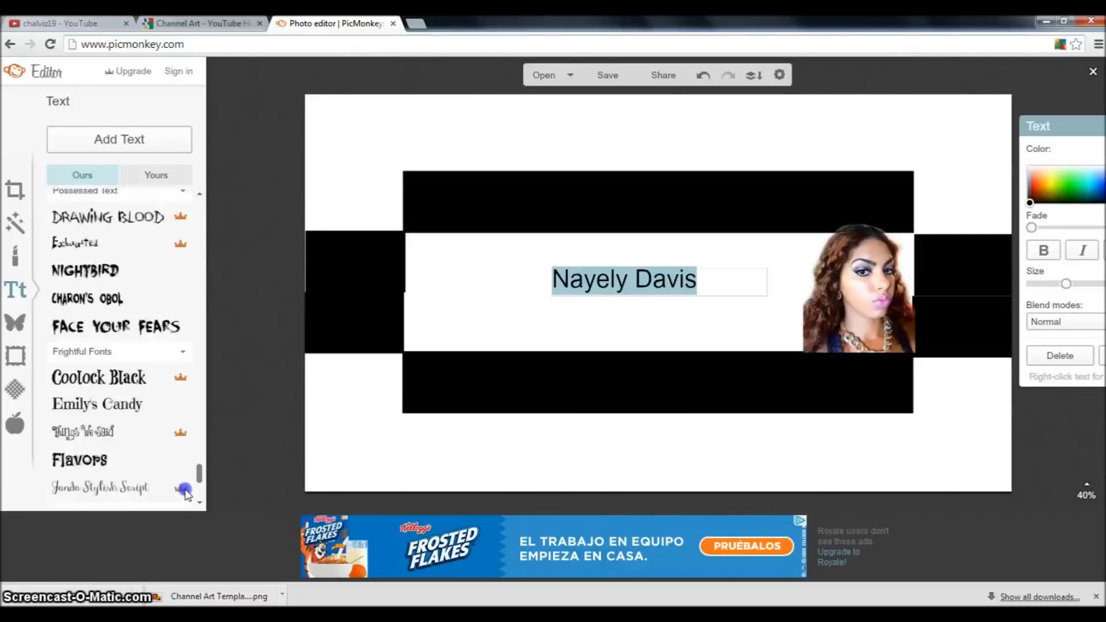
pyautogui.click(119, 416)
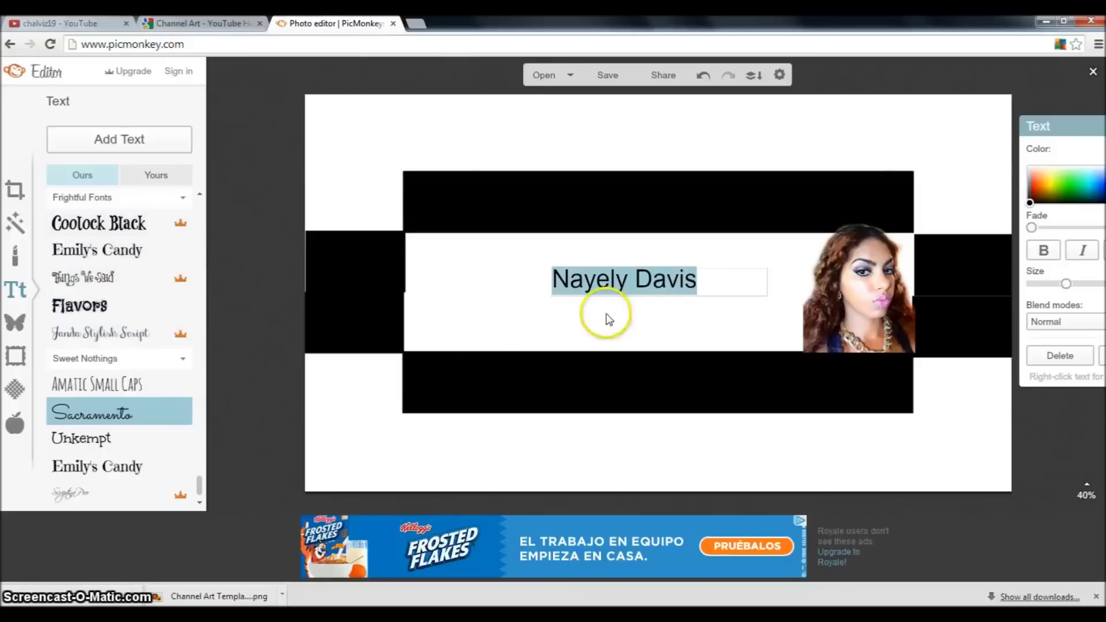
pyautogui.moveTo(644, 285); pyautogui.dragTo(540, 292)
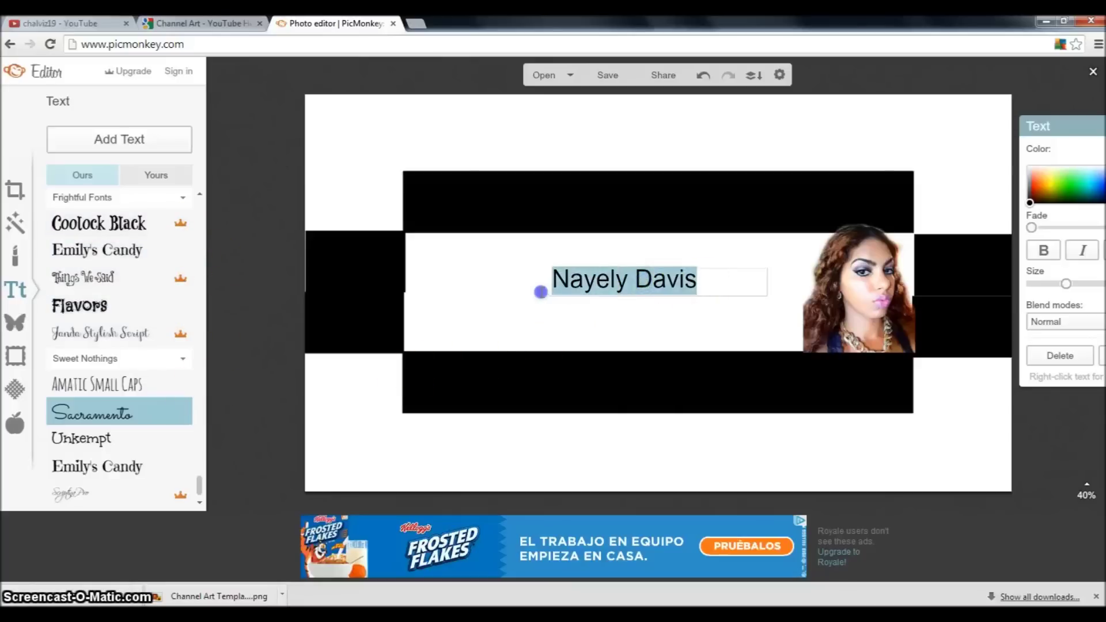
pyautogui.click(99, 414)
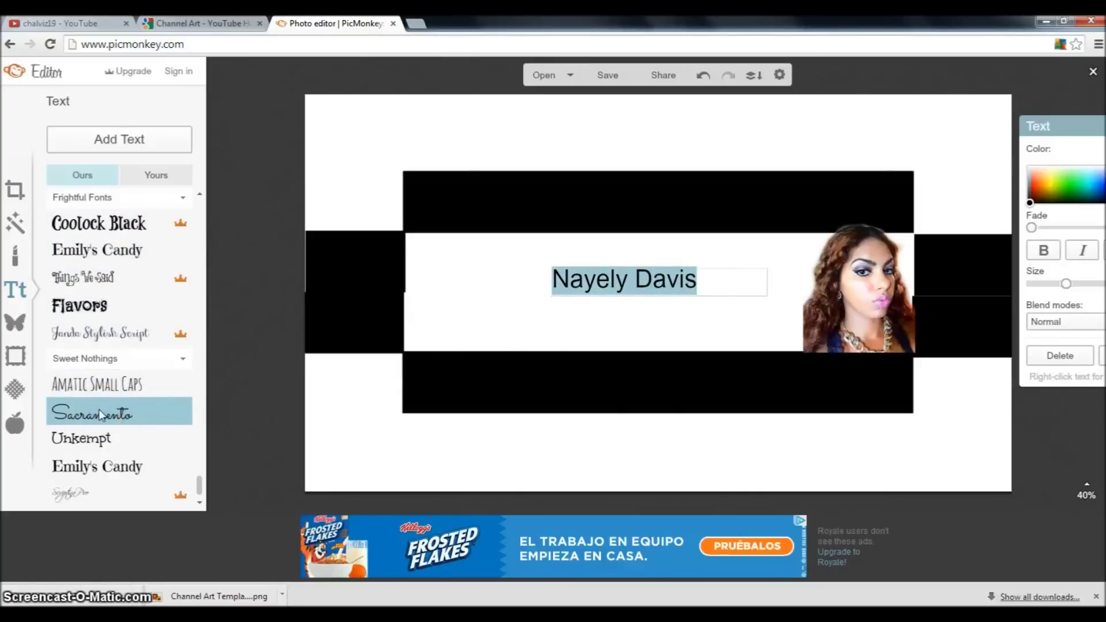
pyautogui.click(708, 292)
pyautogui.moveTo(718, 287); pyautogui.dragTo(518, 286)
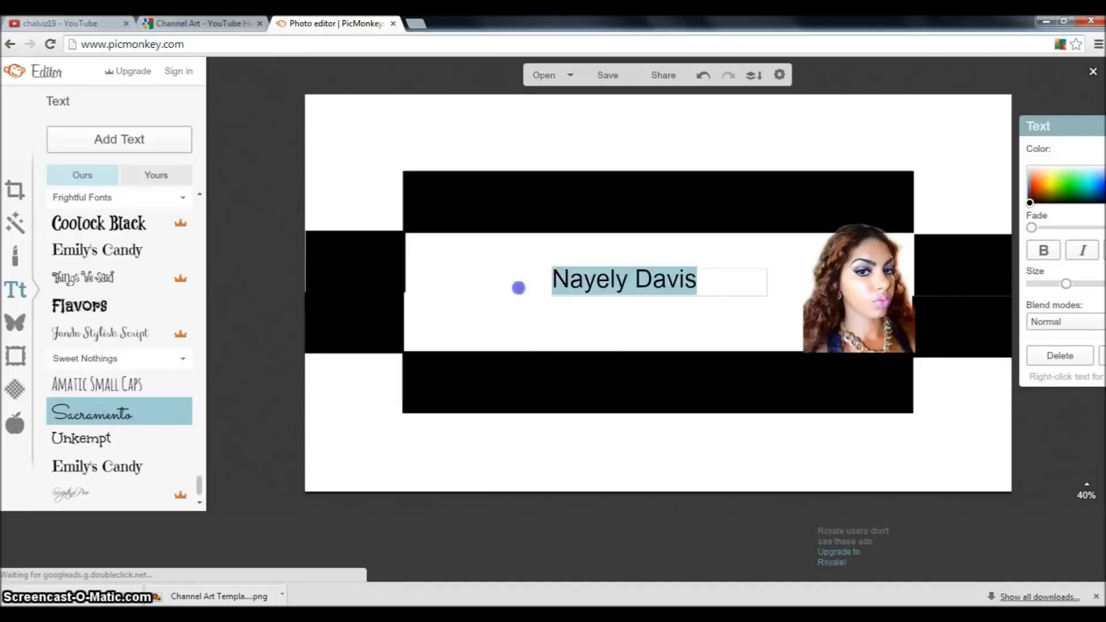
pyautogui.click(125, 387)
pyautogui.click(120, 416)
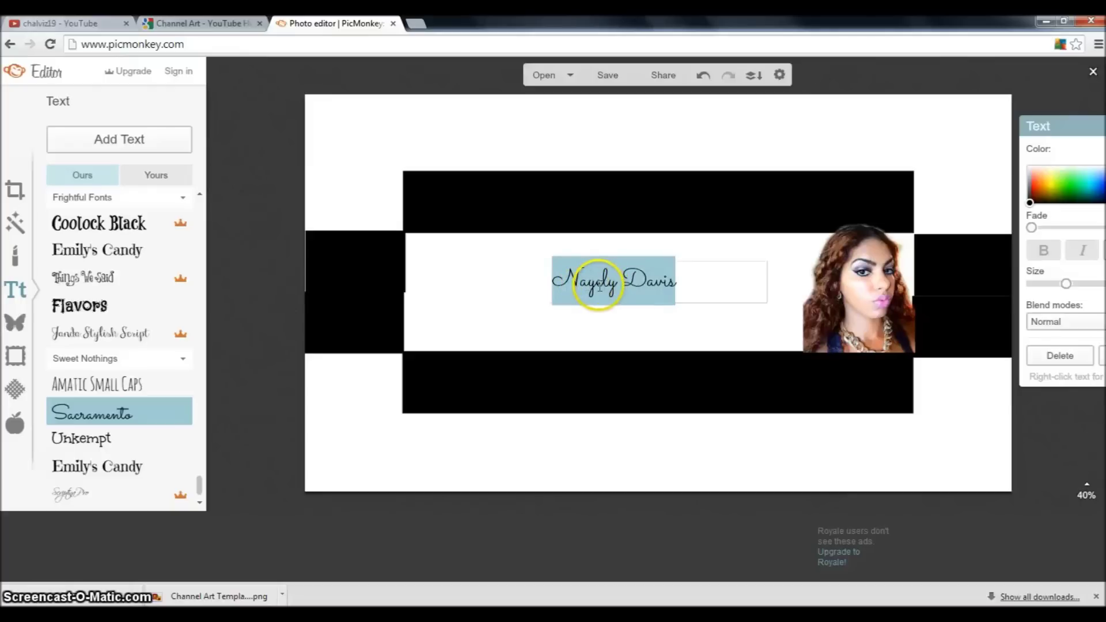
# Reselect the name text box and change its colour, trying green first.
pyautogui.click(732, 269)
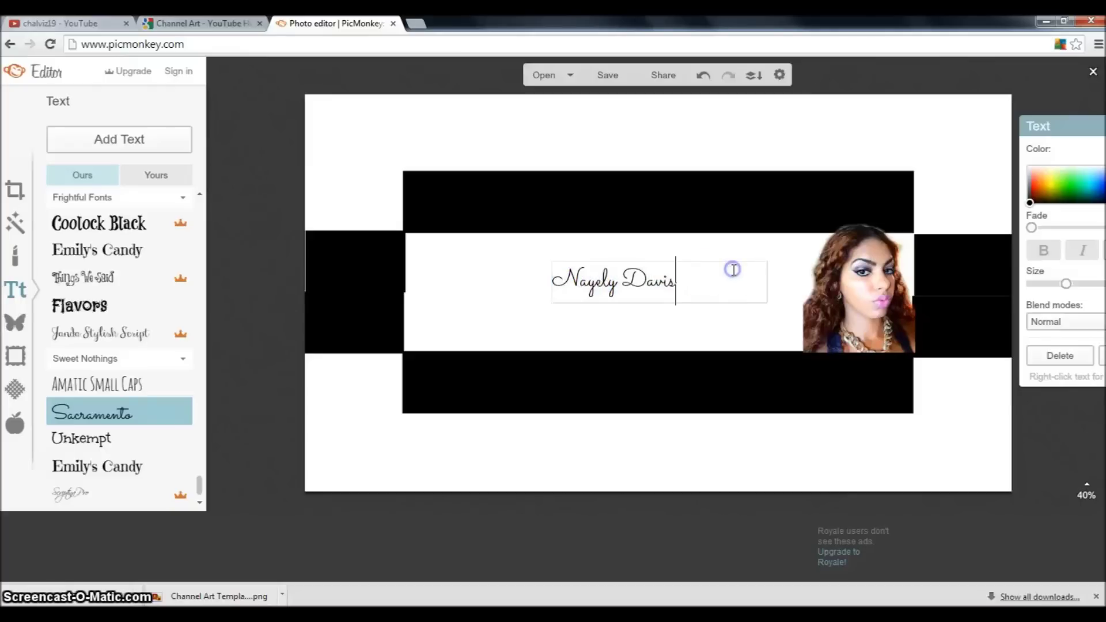
pyautogui.click(699, 264)
pyautogui.click(669, 281)
pyautogui.click(773, 300)
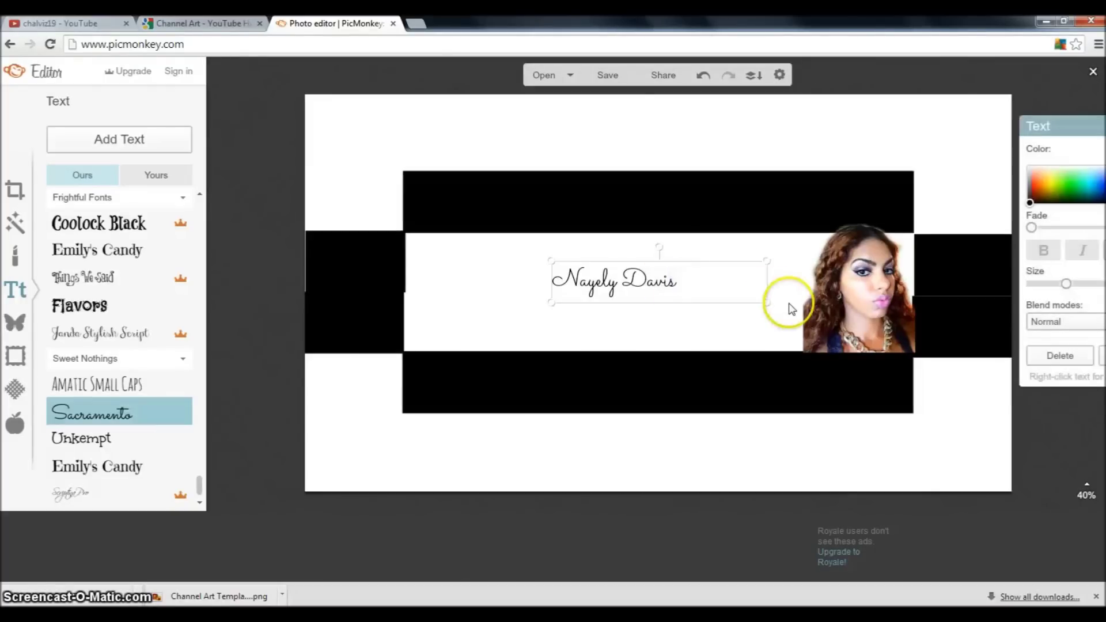
pyautogui.moveTo(1037, 153); pyautogui.dragTo(915, 145)
pyautogui.click(949, 176)
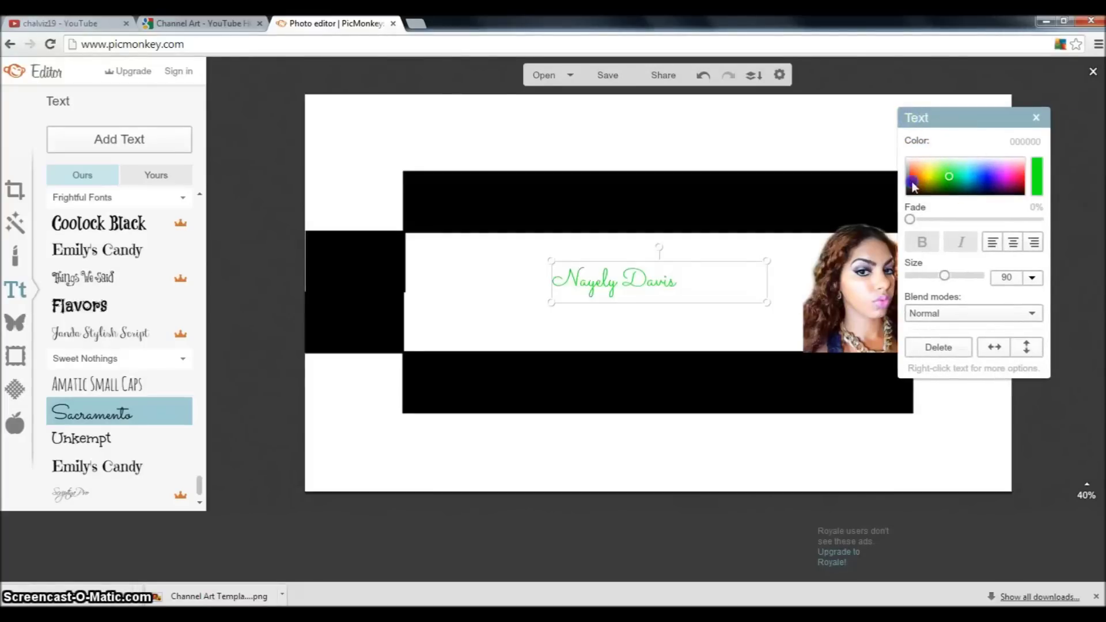
pyautogui.click(975, 179)
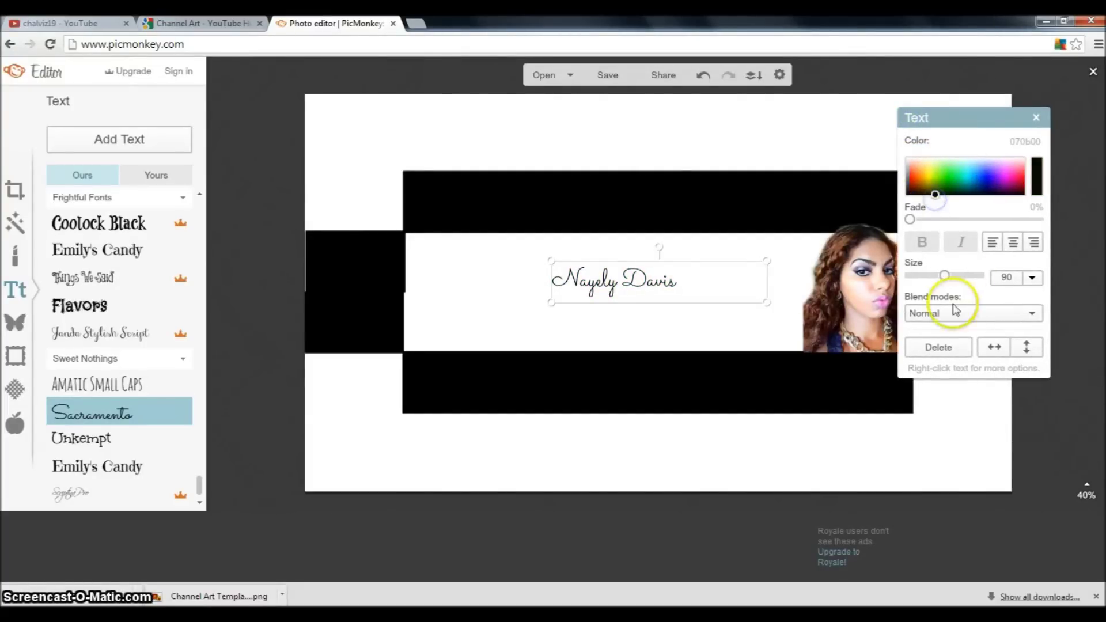
# Enlarge the name to font size 175 so it fills the band up to the portrait.
pyautogui.moveTo(947, 282)
pyautogui.mouseDown()
pyautogui.moveTo(969, 283)
pyautogui.moveTo(956, 280)
pyautogui.mouseUp()
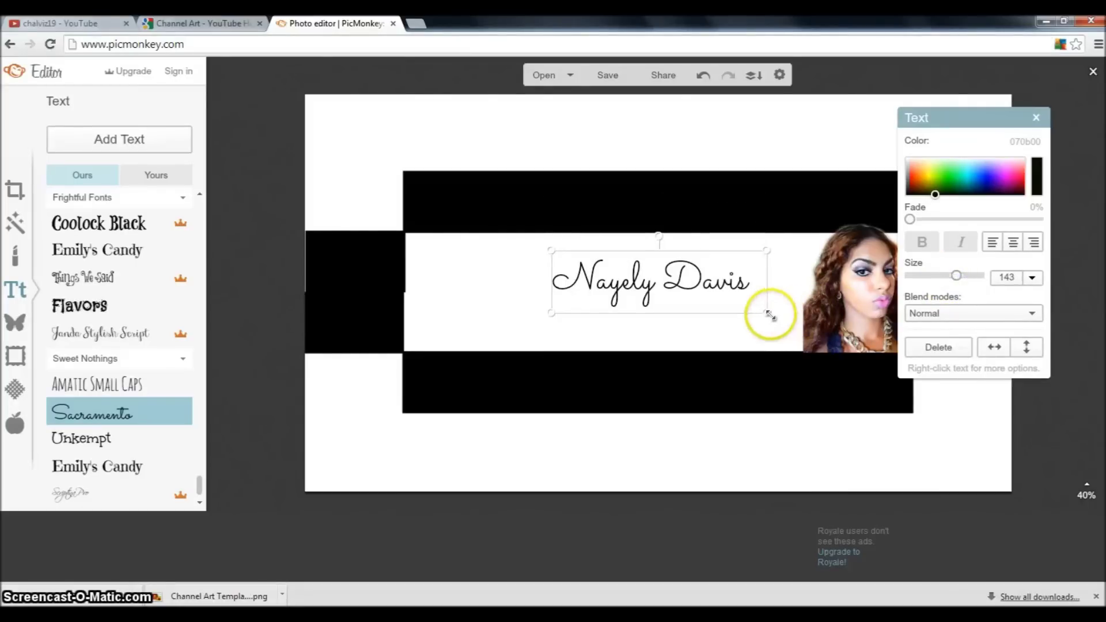
pyautogui.moveTo(804, 321); pyautogui.dragTo(849, 327)
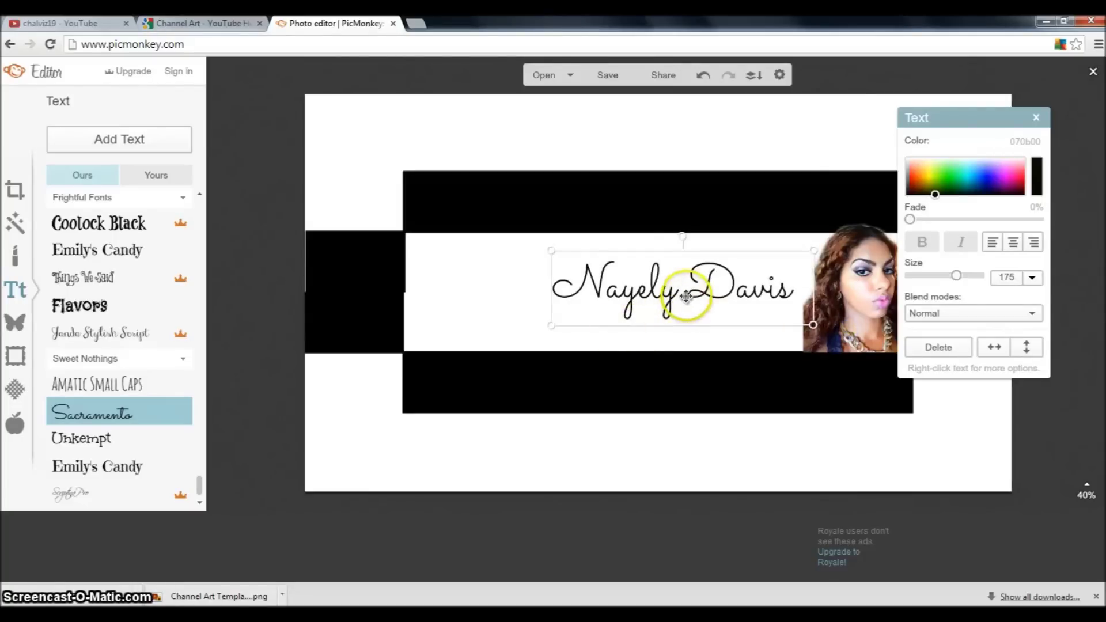
pyautogui.click(520, 322)
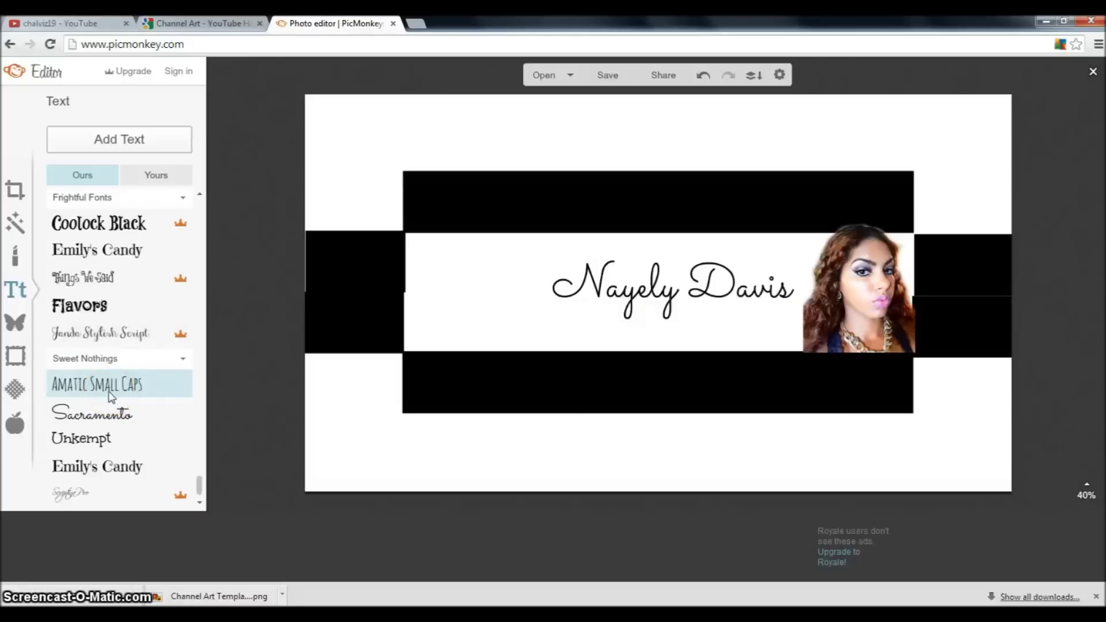
pyautogui.scroll(4, 110, 396)
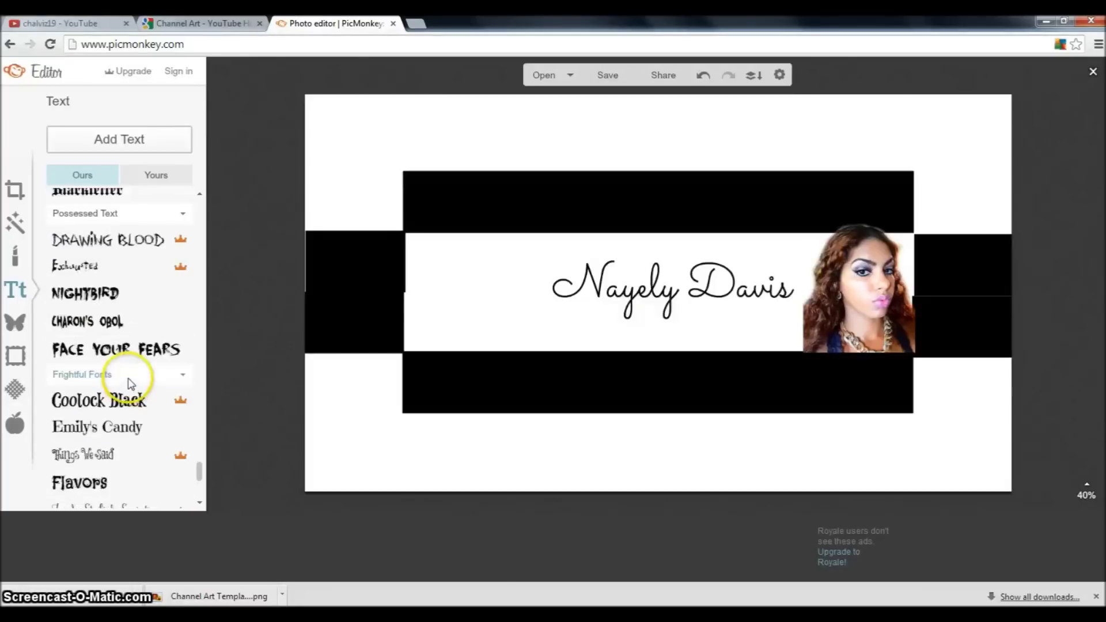
pyautogui.scroll(1, 131, 383)
# Add a text box under the name reading 'Maquillajes, Hauls,Tips y Mas...' and select its text.
pyautogui.click(87, 140)
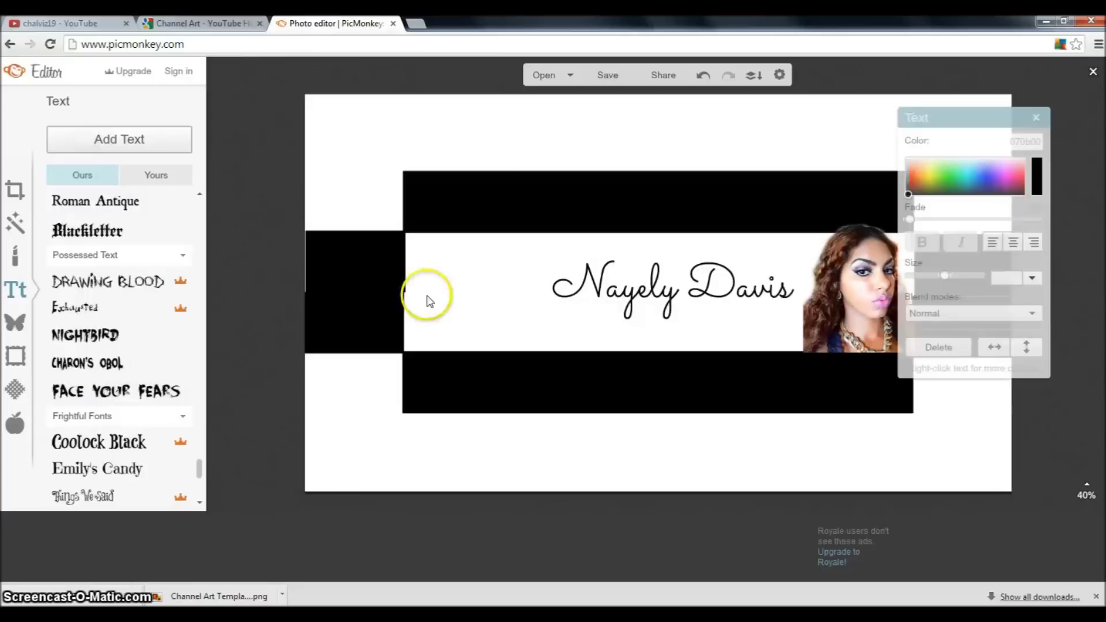
pyautogui.moveTo(523, 346); pyautogui.dragTo(515, 334)
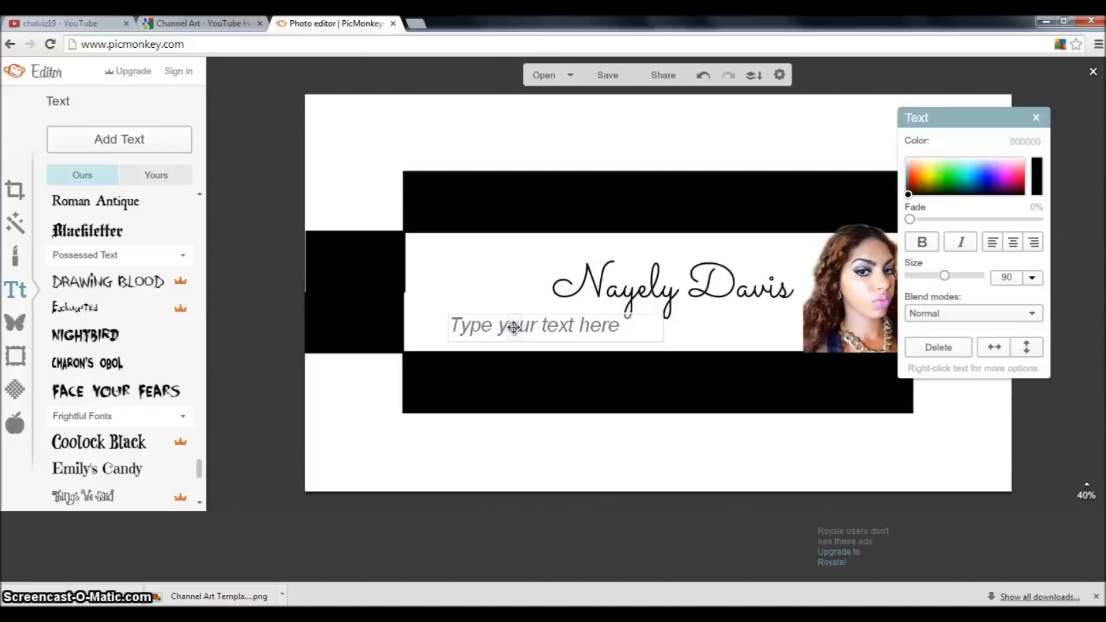
pyautogui.write('Maquillajes')
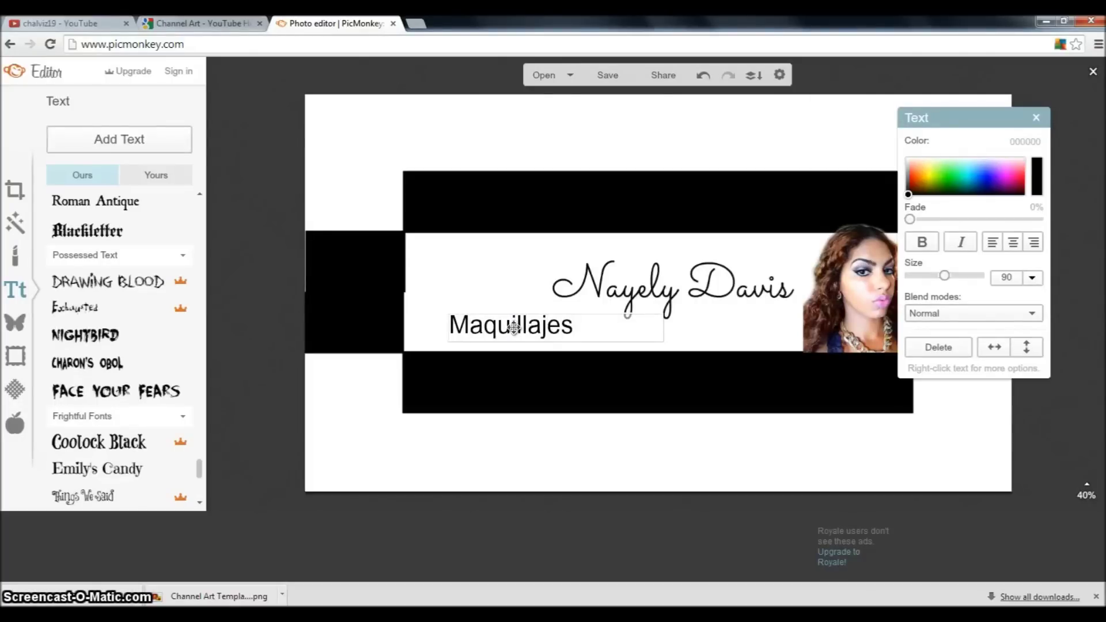
pyautogui.write(', ')
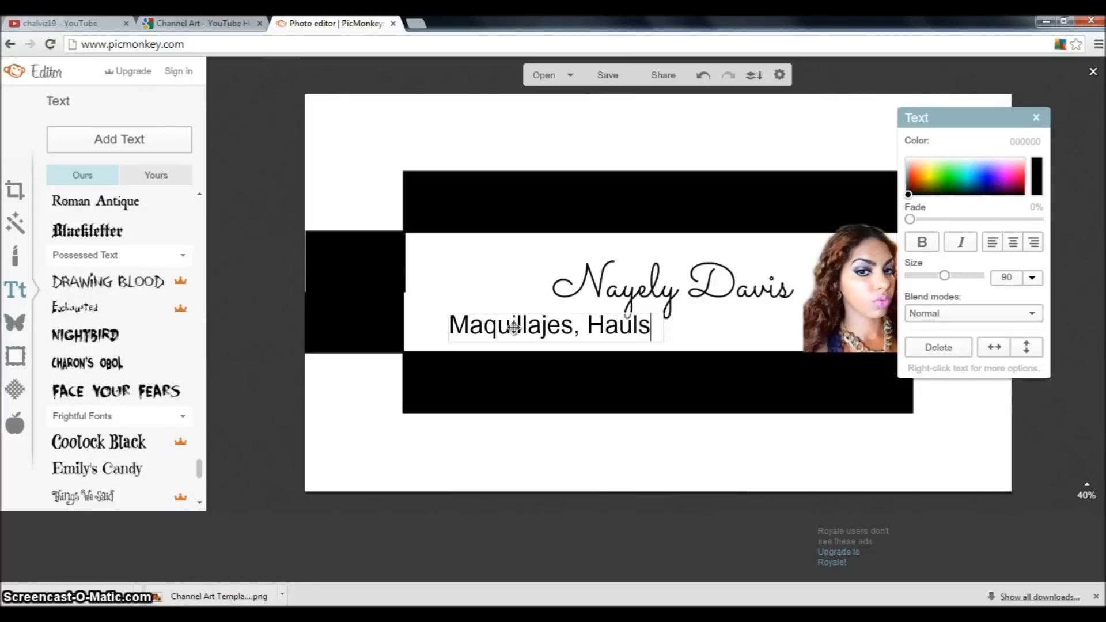
pyautogui.write('Hauls,Tips y Mas...')
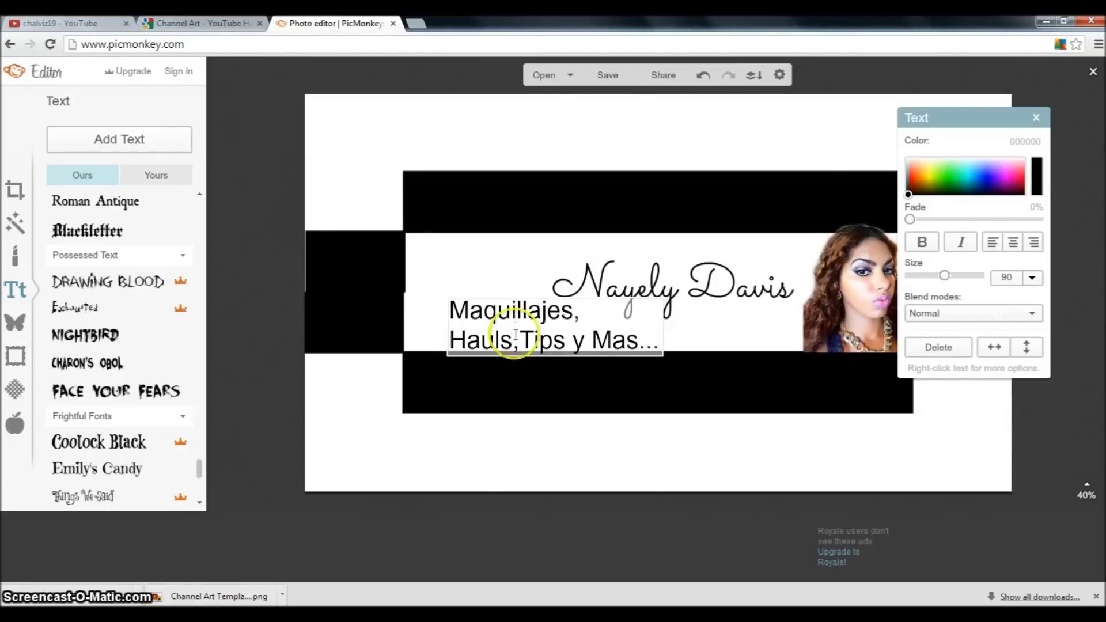
pyautogui.moveTo(658, 337); pyautogui.dragTo(449, 314)
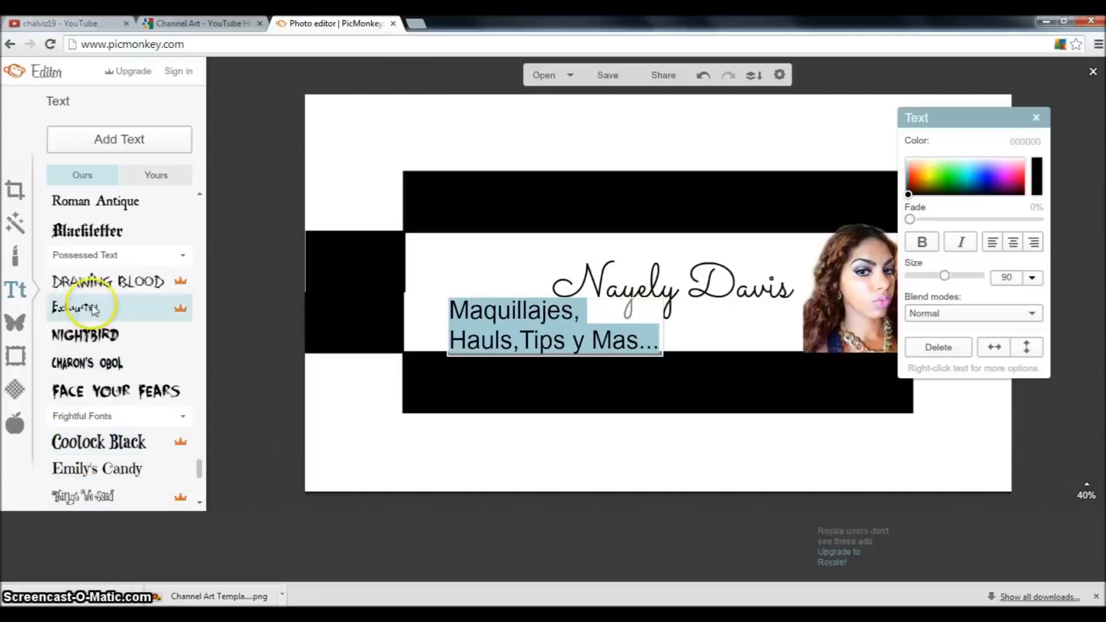
# Try La Belle Aurore on the subtitle, then set its font to Mossy.
pyautogui.scroll(2, 139, 369)
pyautogui.scroll(6, 138, 369)
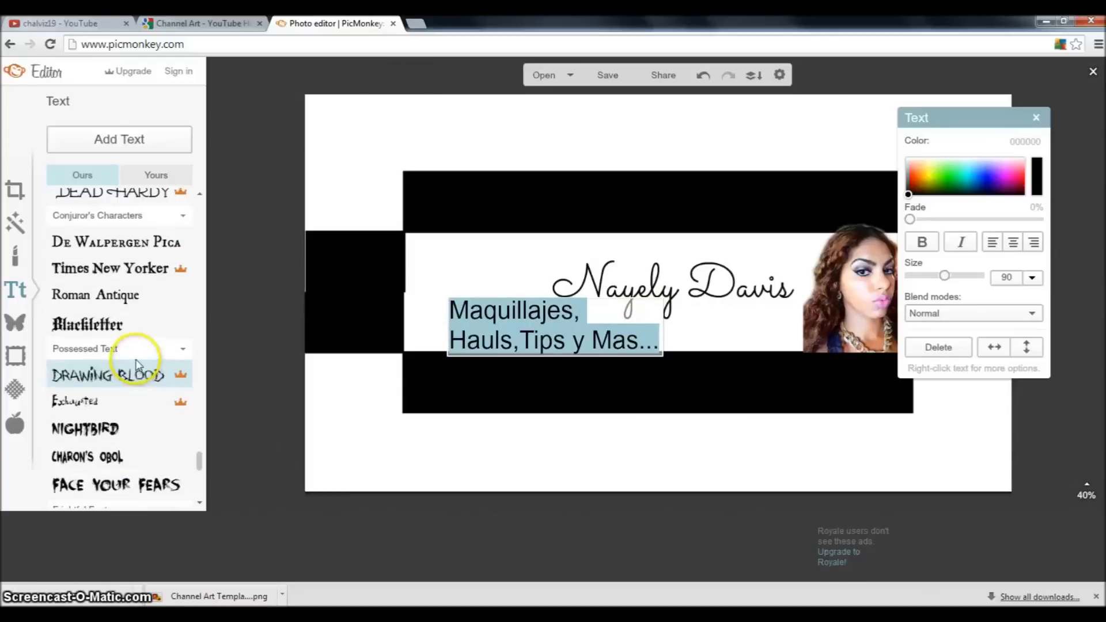
pyautogui.scroll(5, 137, 351)
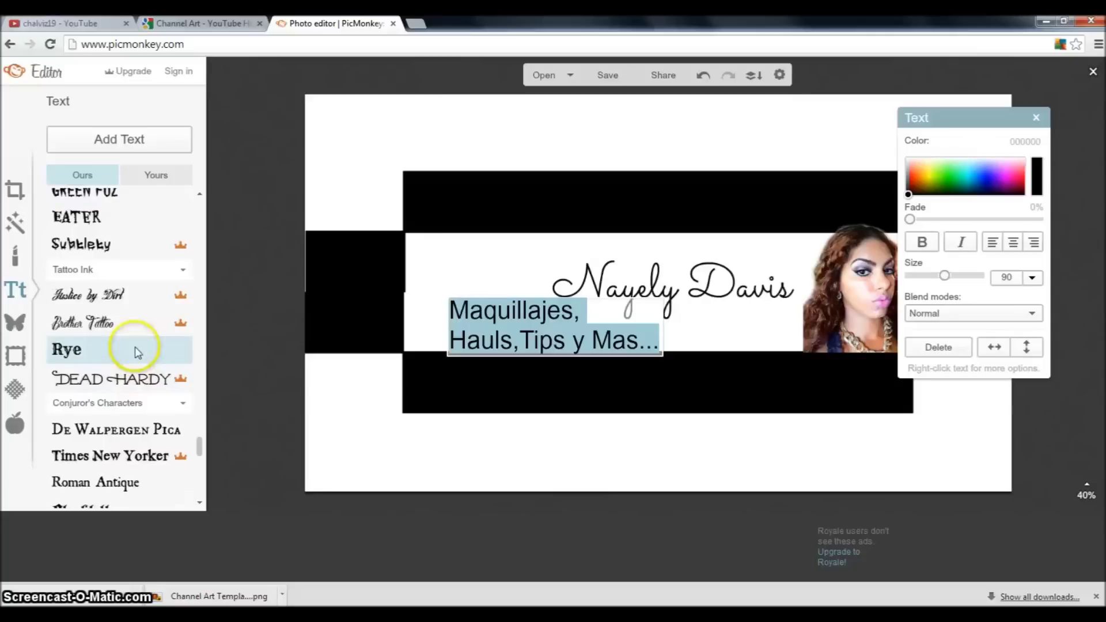
pyautogui.scroll(6, 137, 347)
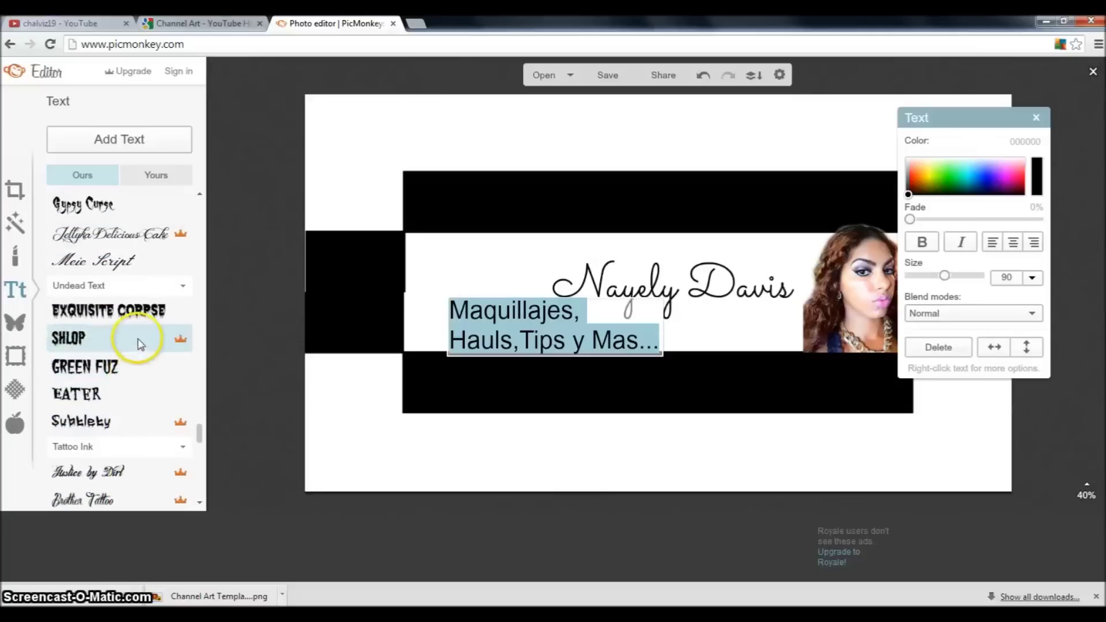
pyautogui.scroll(4, 141, 337)
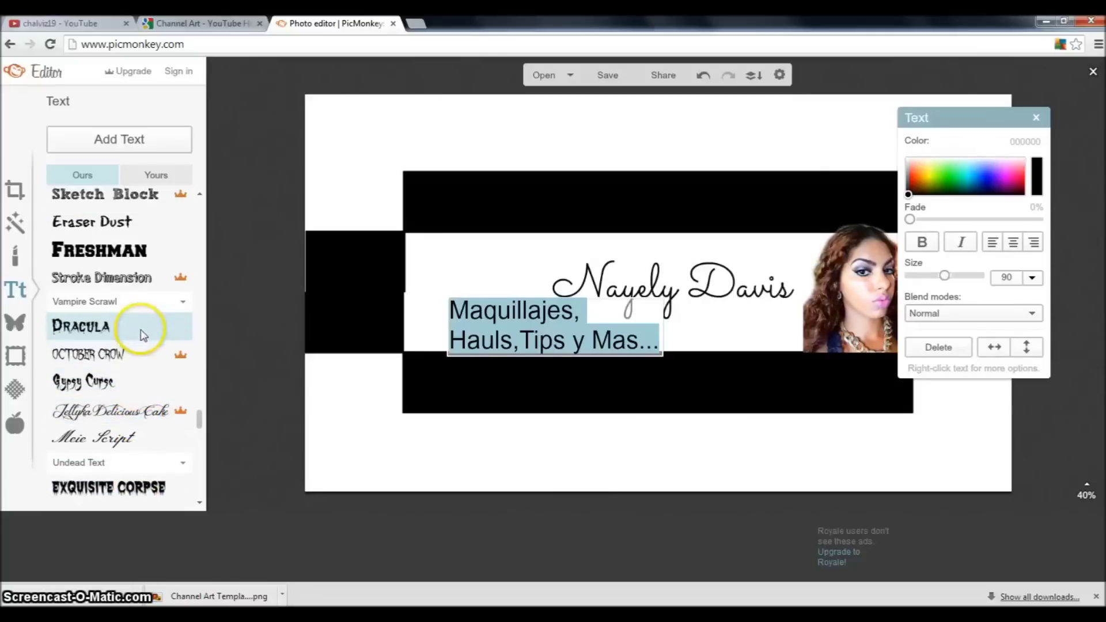
pyautogui.scroll(3, 142, 322)
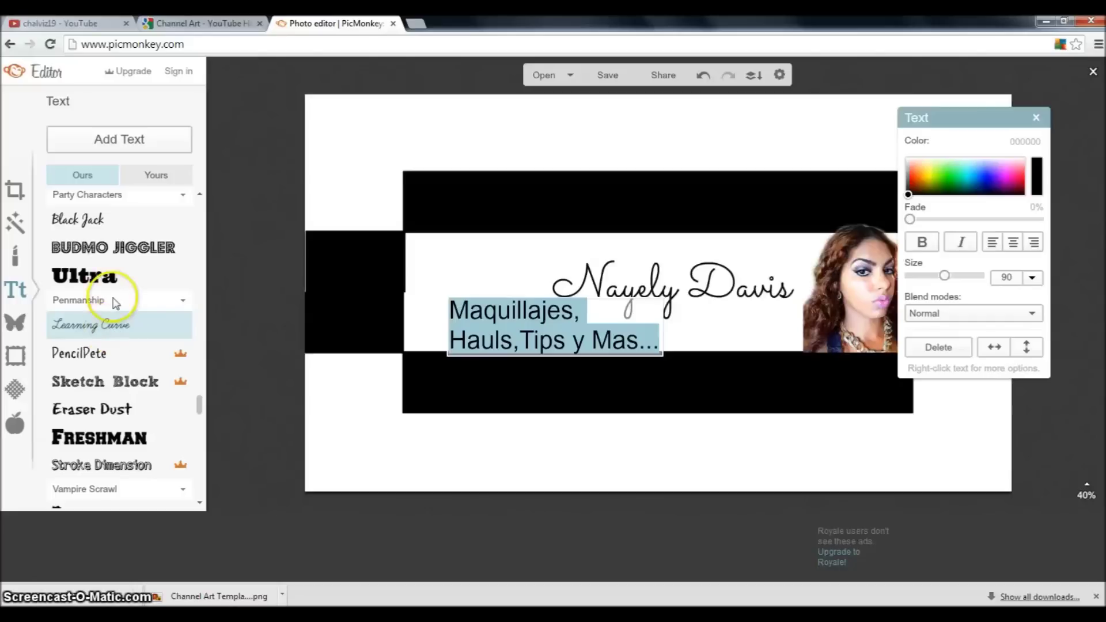
pyautogui.scroll(4, 106, 219)
pyautogui.scroll(6, 106, 217)
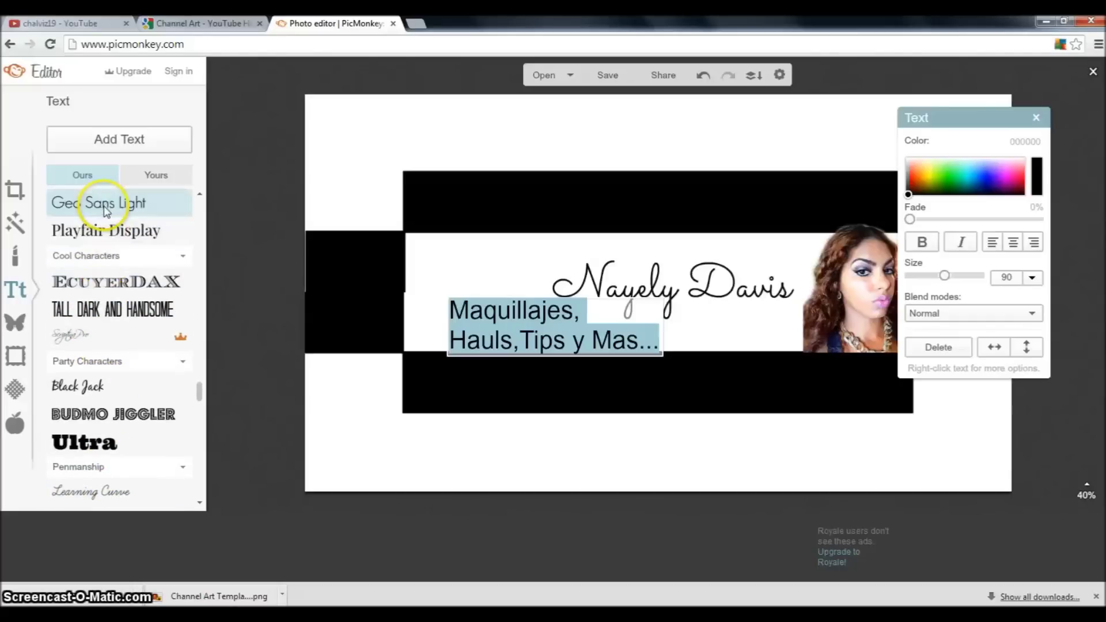
pyautogui.scroll(6, 130, 234)
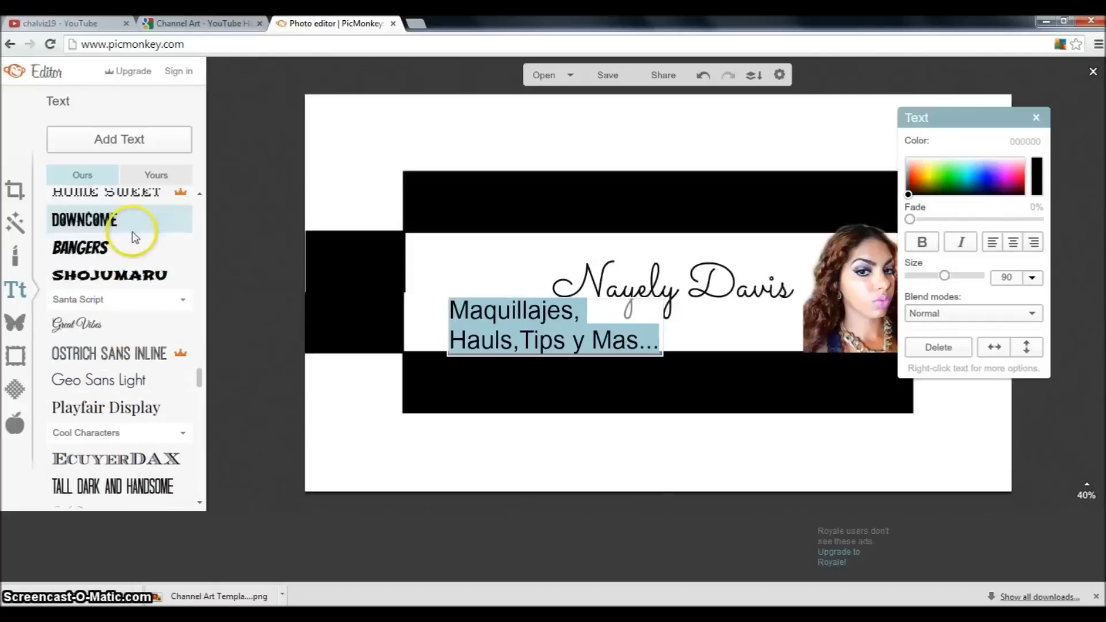
pyautogui.scroll(6, 131, 235)
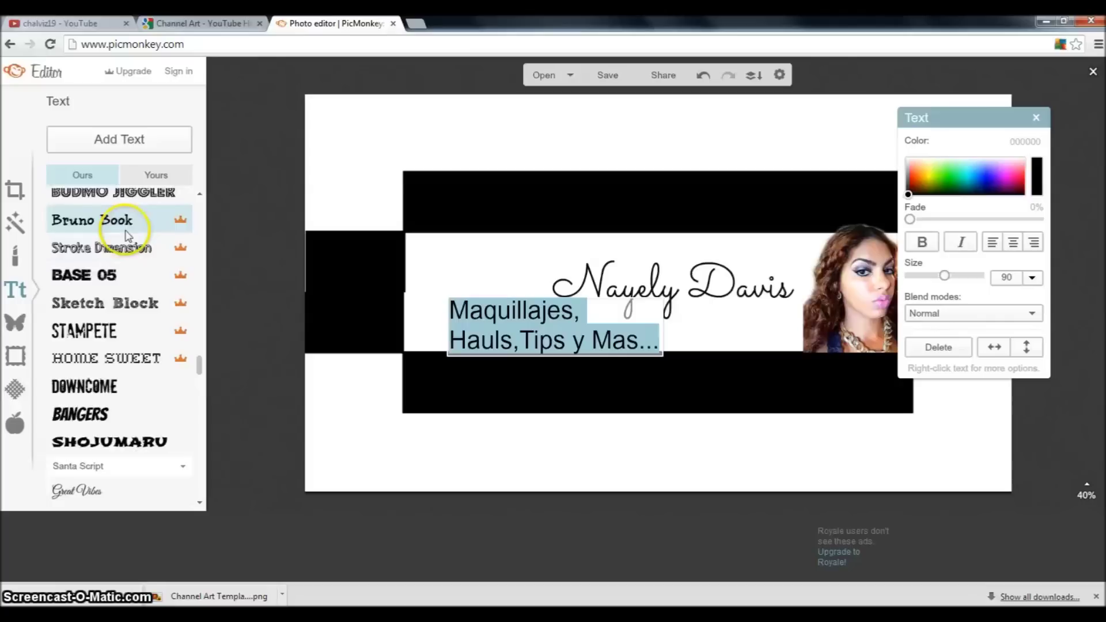
pyautogui.scroll(5, 128, 230)
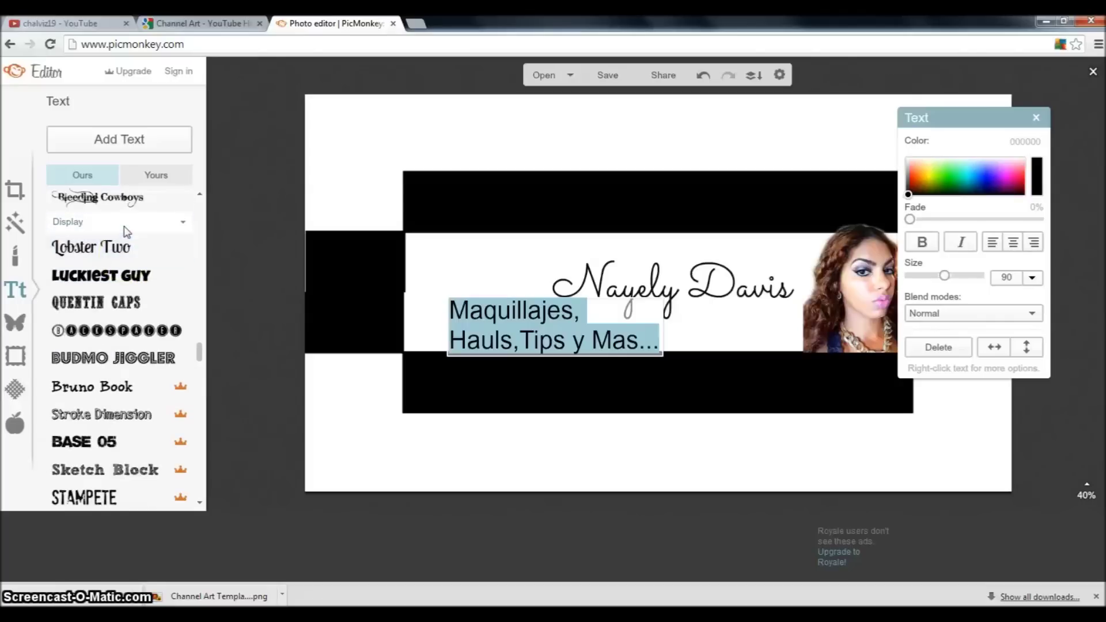
pyautogui.scroll(4, 128, 231)
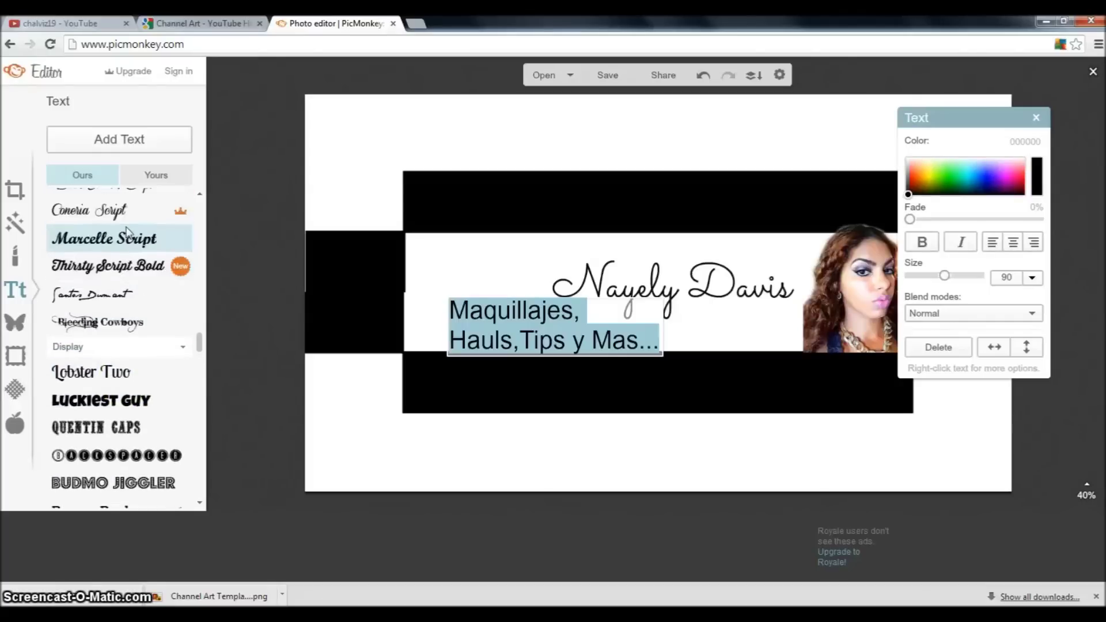
pyautogui.scroll(4, 127, 230)
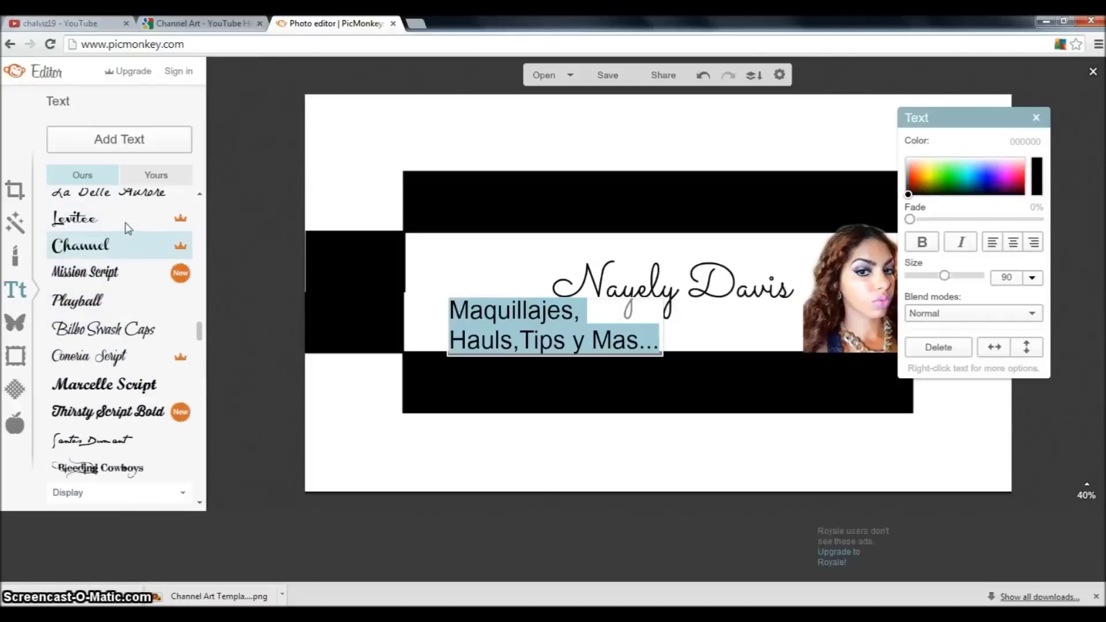
pyautogui.click(129, 244)
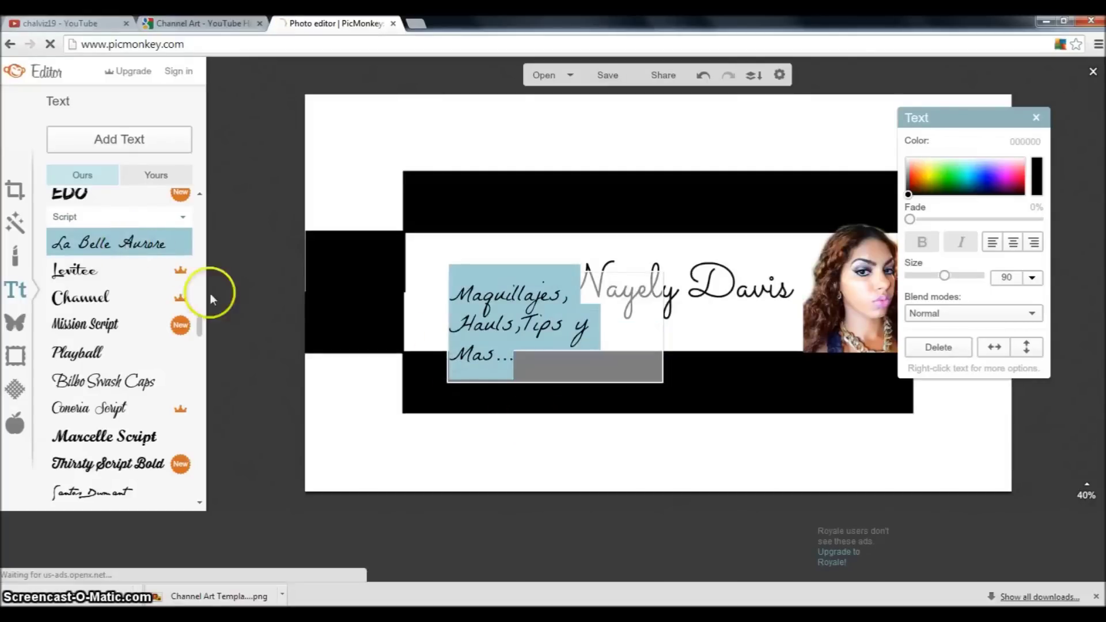
pyautogui.scroll(4, 130, 267)
pyautogui.scroll(4, 128, 271)
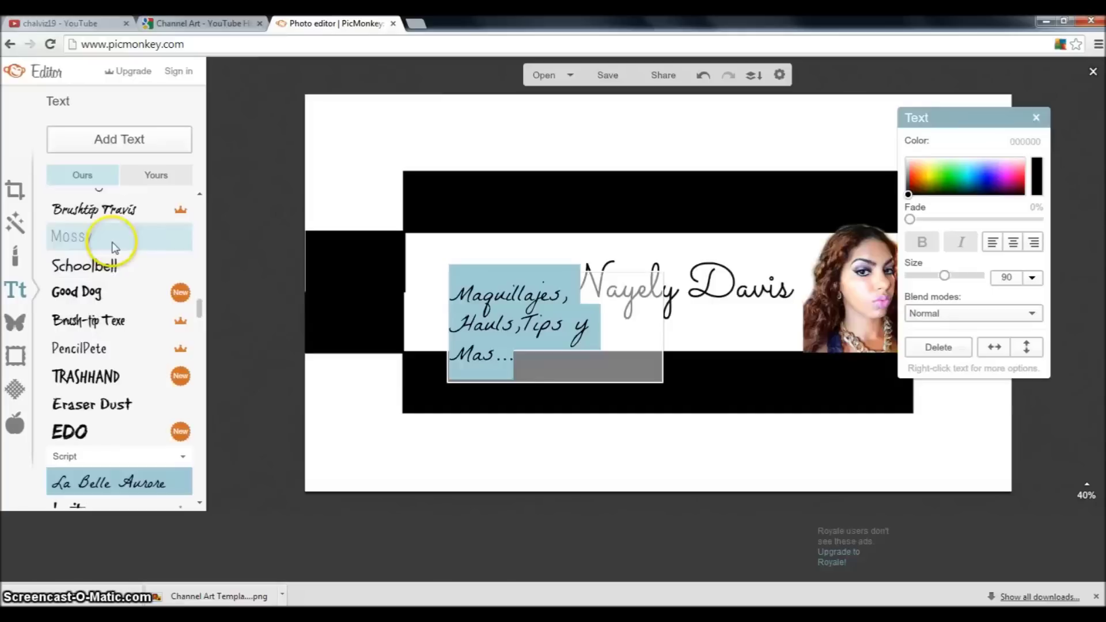
pyautogui.click(112, 246)
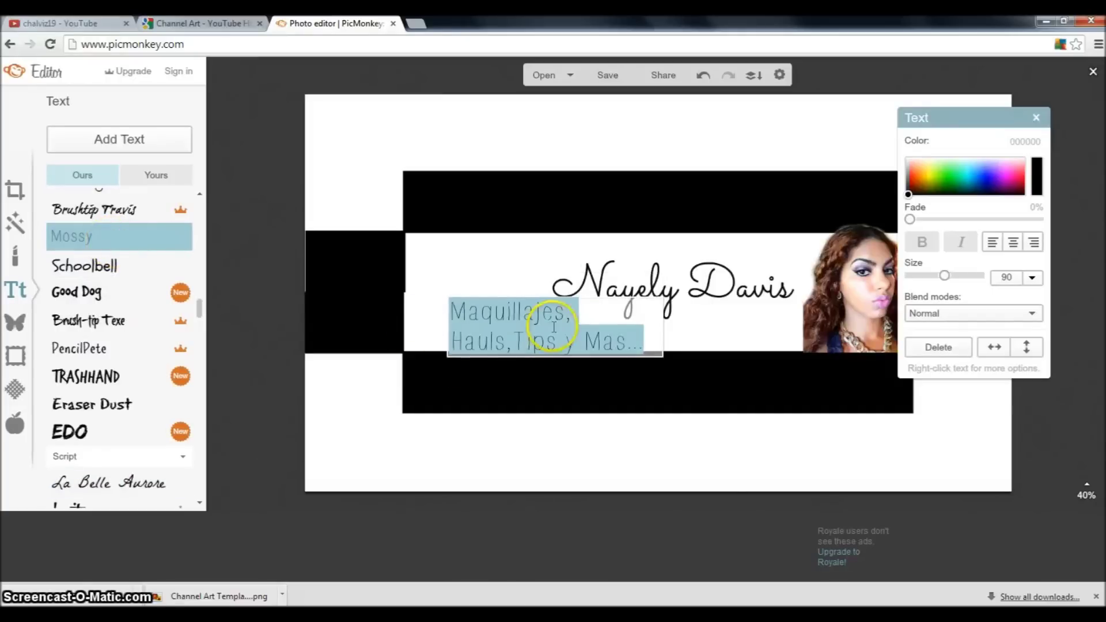
pyautogui.click(658, 345)
pyautogui.moveTo(663, 350); pyautogui.dragTo(540, 338)
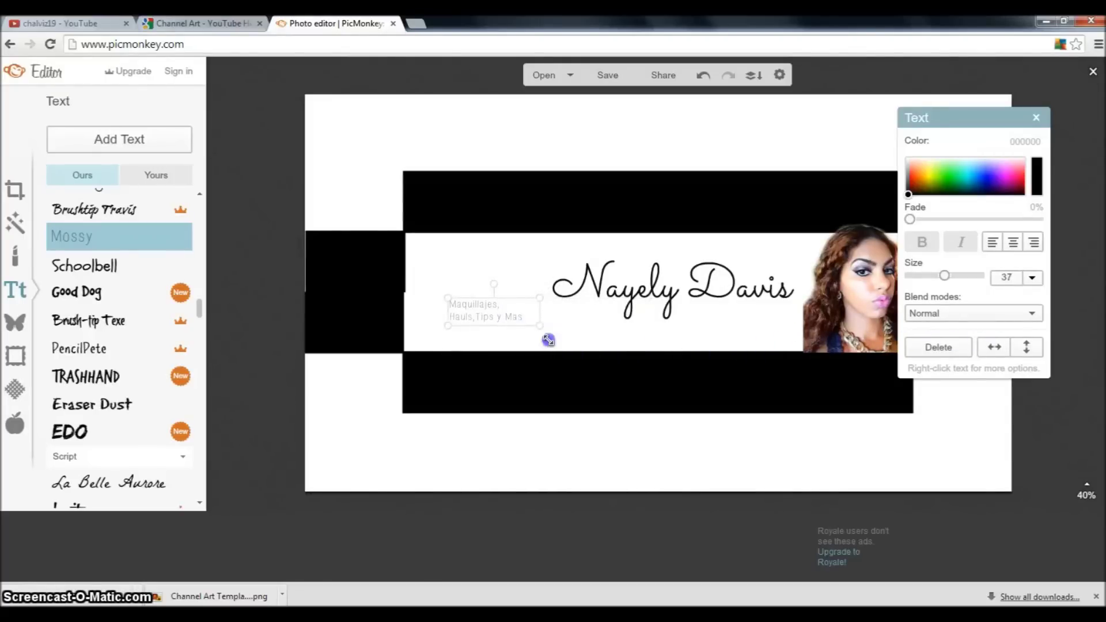
pyautogui.moveTo(765, 397); pyautogui.dragTo(839, 409)
pyautogui.click(684, 387)
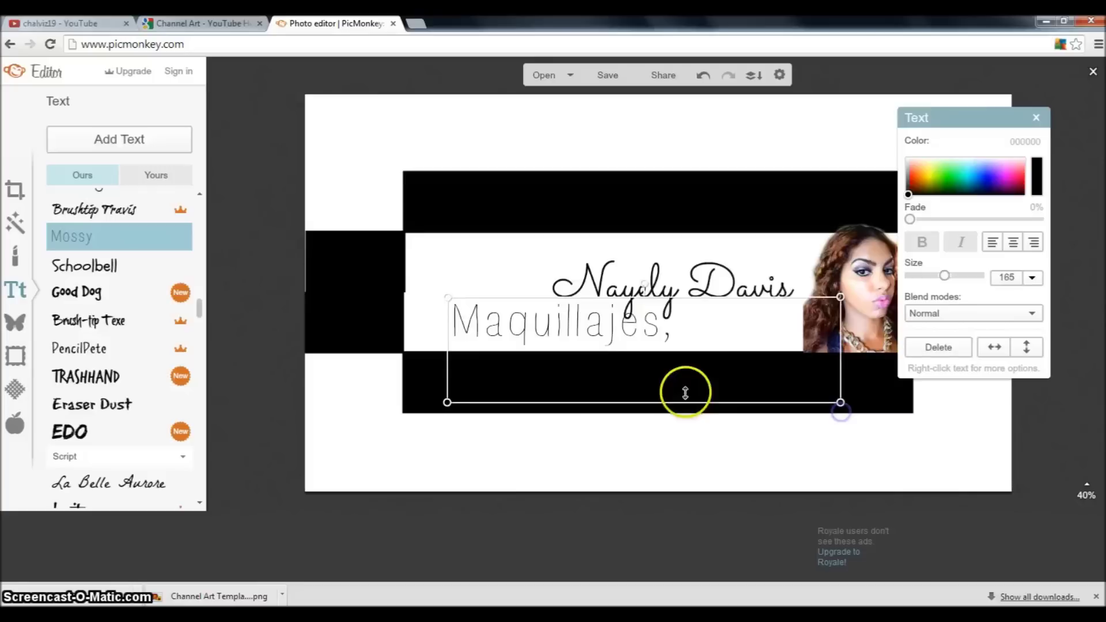
pyautogui.moveTo(581, 290); pyautogui.dragTo(482, 230)
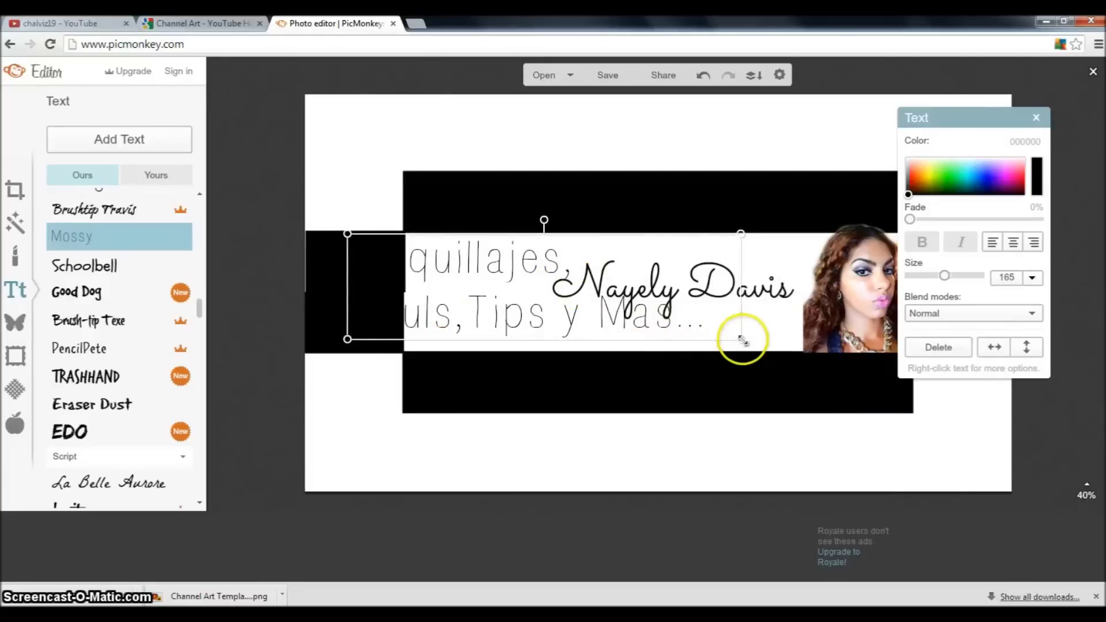
pyautogui.moveTo(748, 341); pyautogui.dragTo(589, 333)
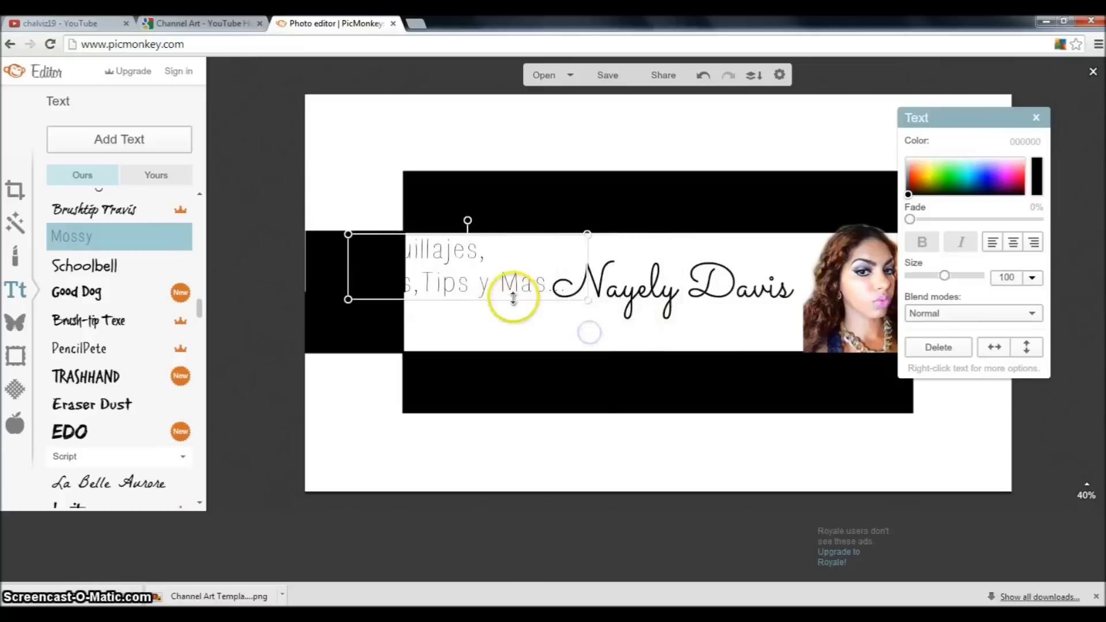
pyautogui.moveTo(495, 283); pyautogui.dragTo(601, 320)
# Widen the subtitle onto one line directly beneath the name, then deselect it.
pyautogui.click(654, 328)
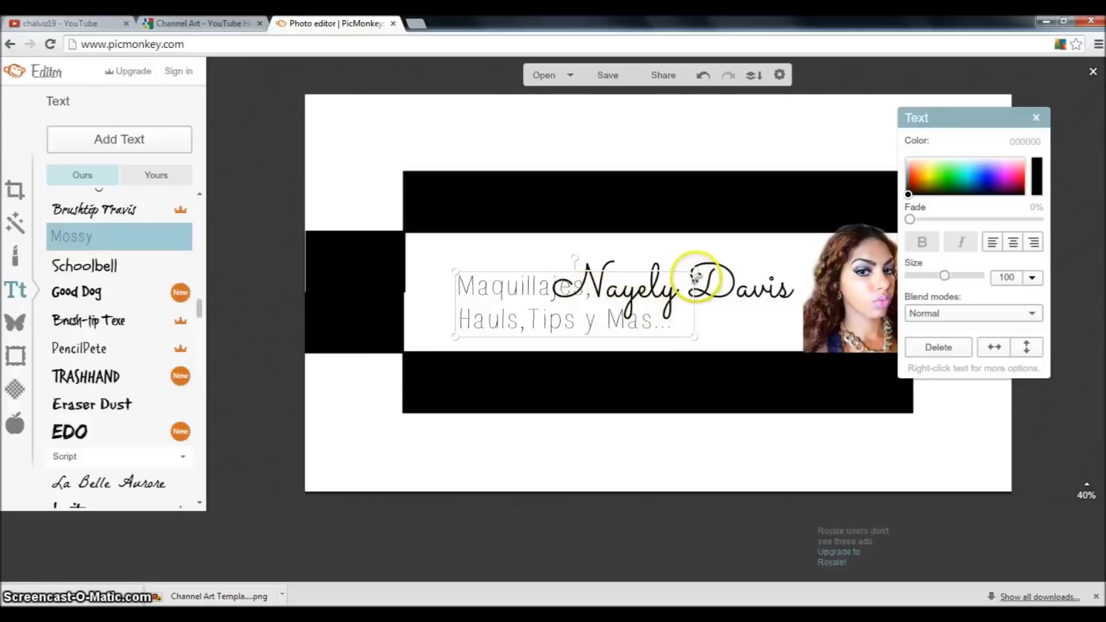
pyautogui.moveTo(712, 290); pyautogui.dragTo(860, 292)
pyautogui.click(667, 320)
pyautogui.moveTo(667, 320); pyautogui.dragTo(645, 343)
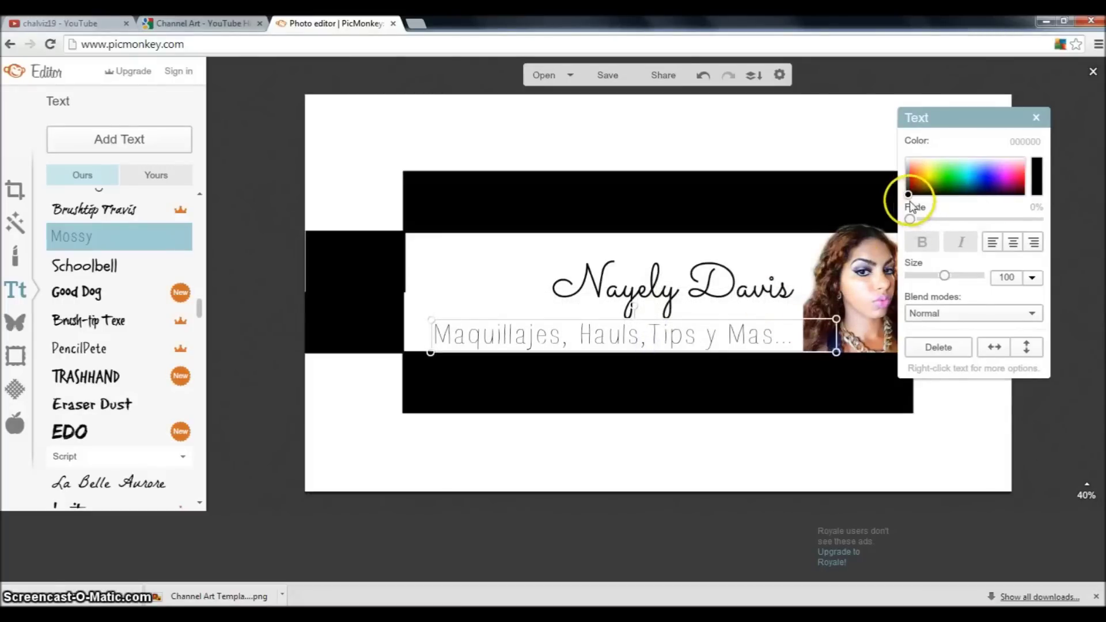
pyautogui.click(503, 306)
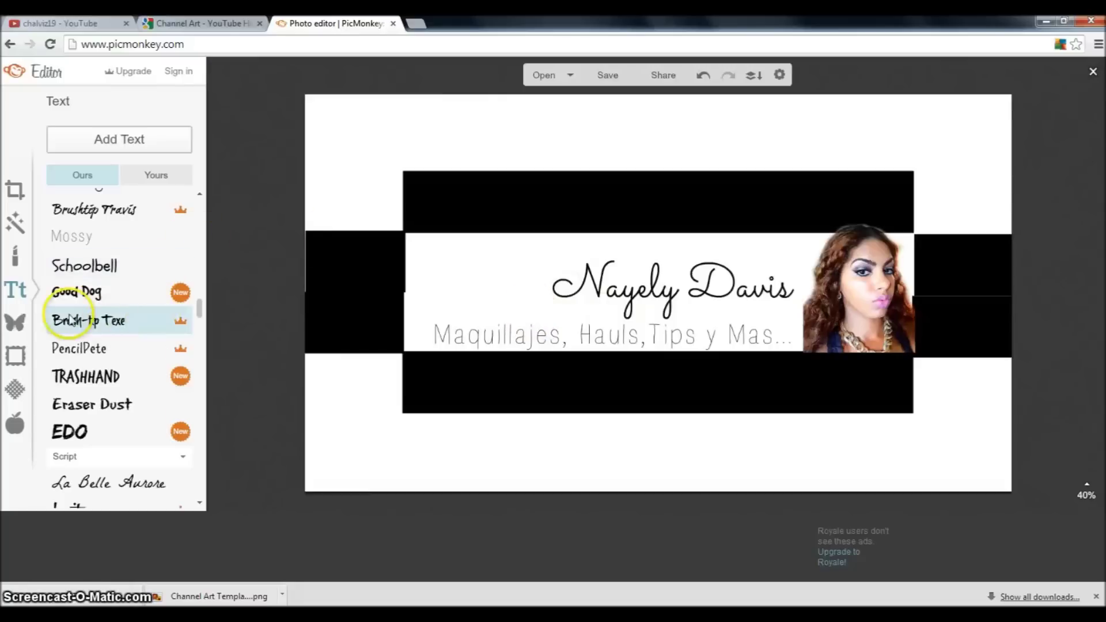
# Open the computer file picker for an own overlay, showing the Downloads folder.
pyautogui.click(14, 326)
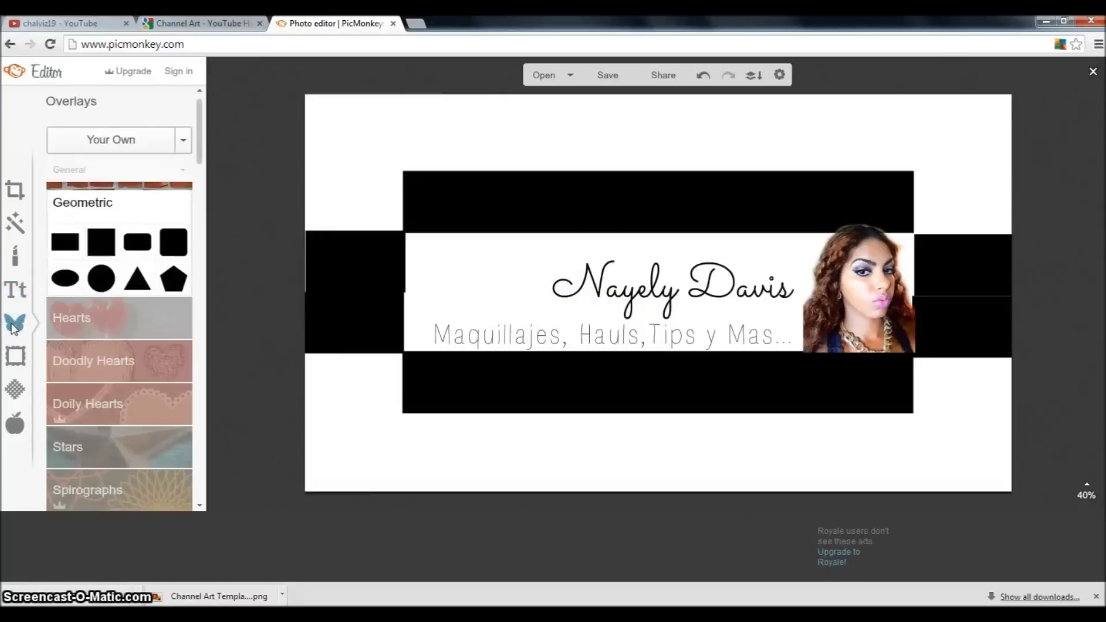
pyautogui.click(178, 140)
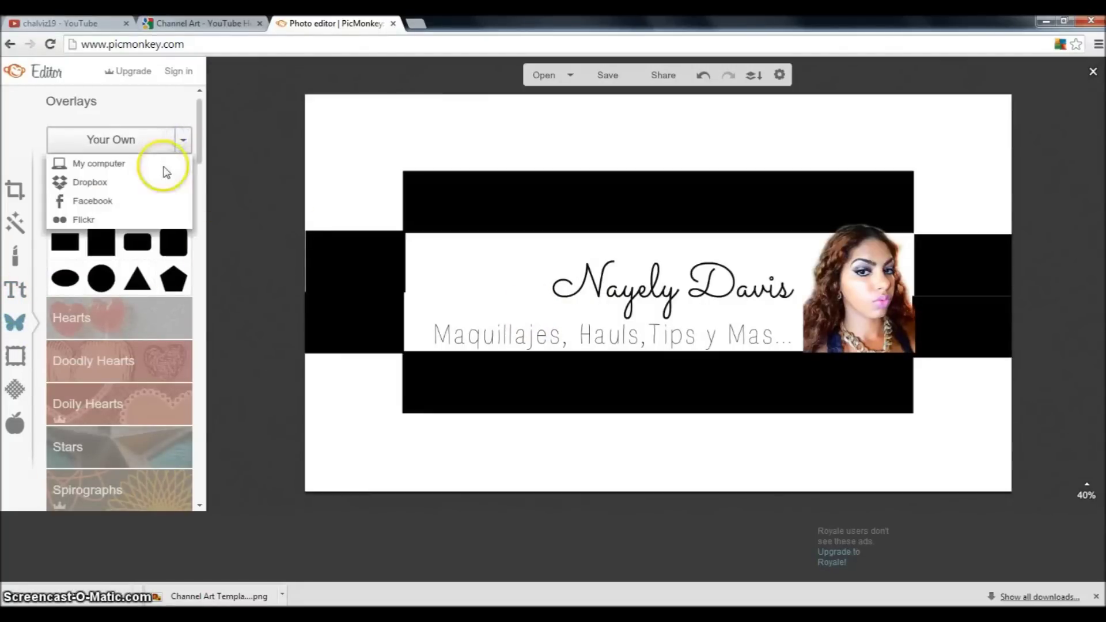
pyautogui.click(106, 164)
pyautogui.moveTo(536, 103); pyautogui.dragTo(537, 233)
# Add the facebook image as an overlay, shrunk and placed in the top black band.
pyautogui.click(143, 237)
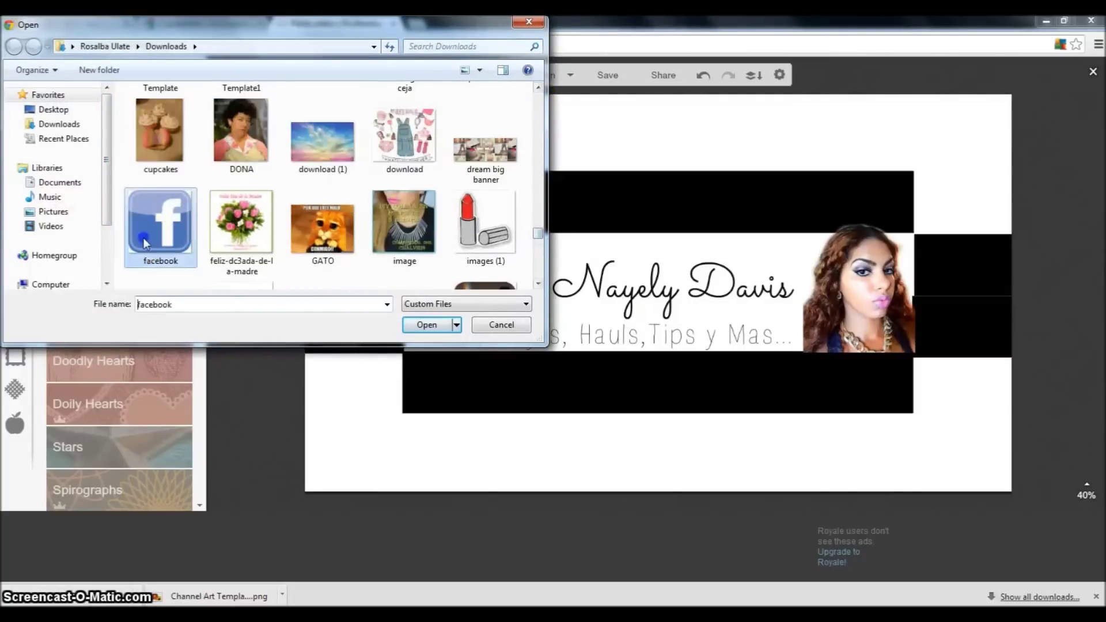
pyautogui.click(406, 326)
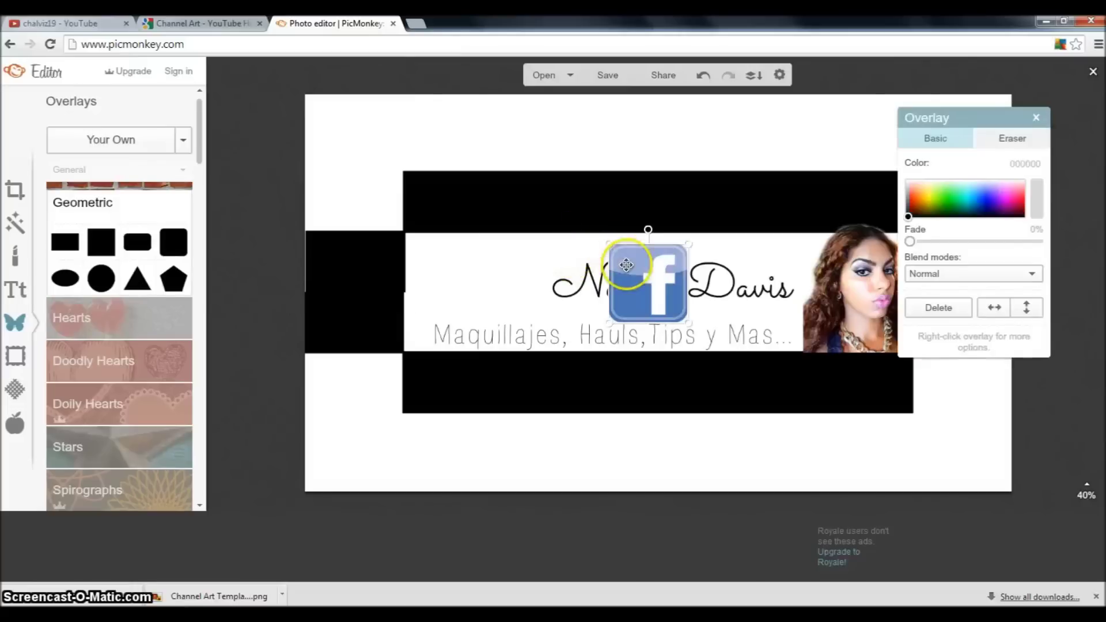
pyautogui.moveTo(592, 229); pyautogui.dragTo(514, 159)
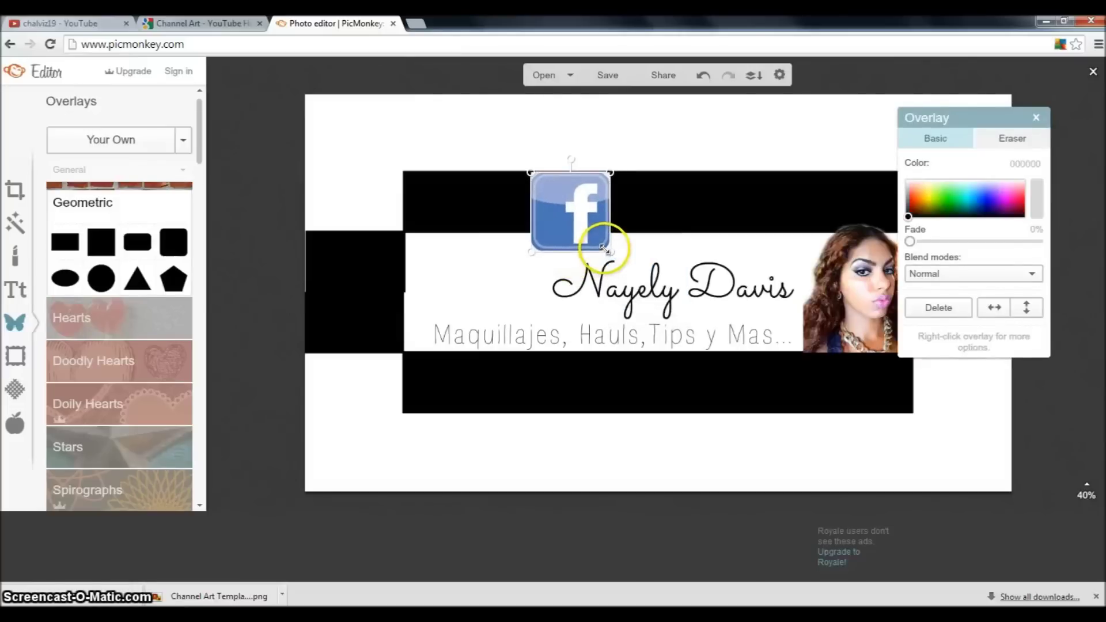
pyautogui.moveTo(603, 244); pyautogui.dragTo(556, 209)
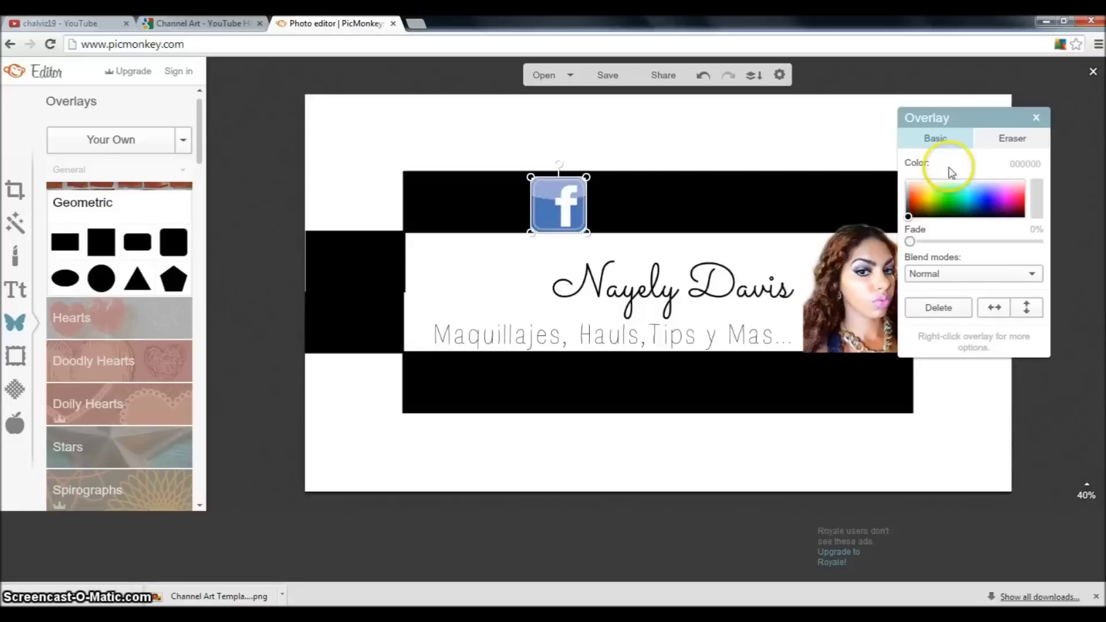
# Try the Eraser with a smaller brush, undo, then enlarge the Facebook icon.
pyautogui.click(992, 142)
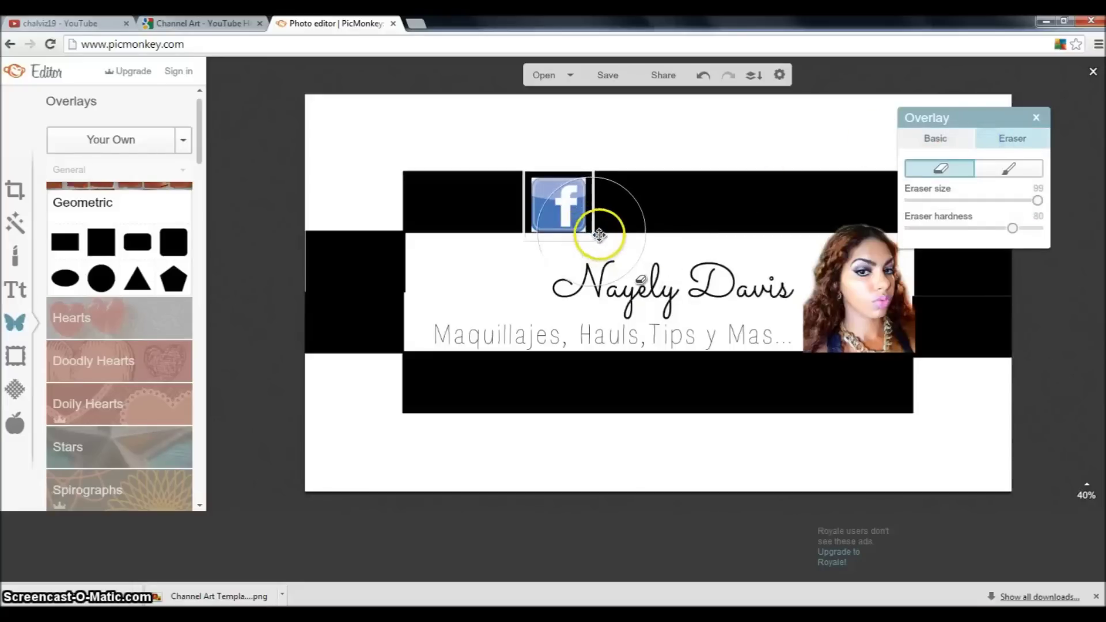
pyautogui.moveTo(1037, 201); pyautogui.dragTo(925, 216)
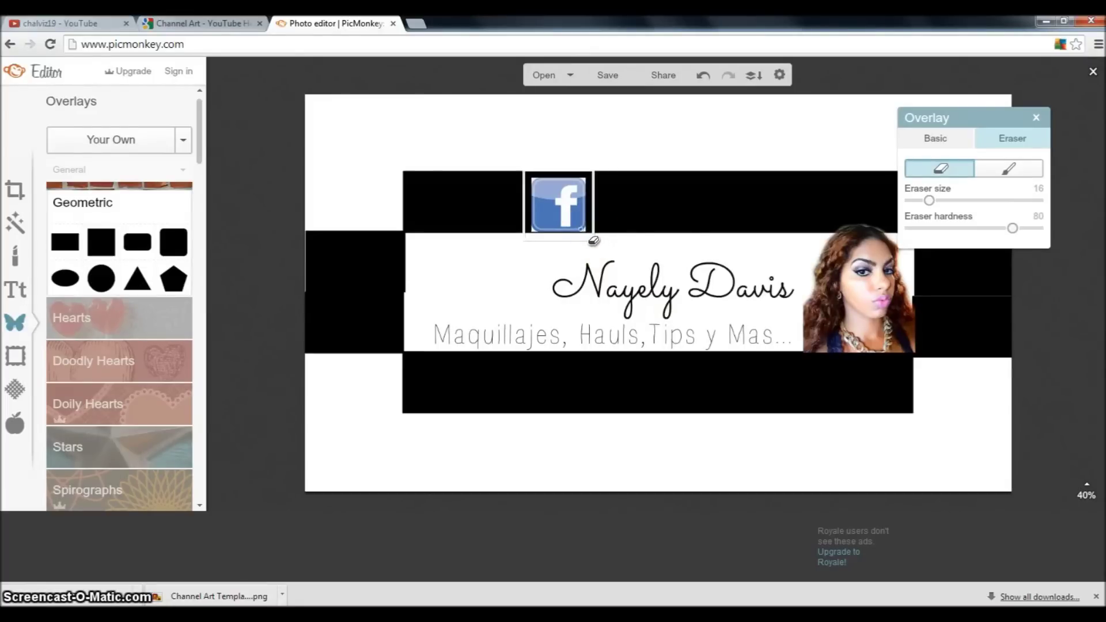
pyautogui.click(693, 81)
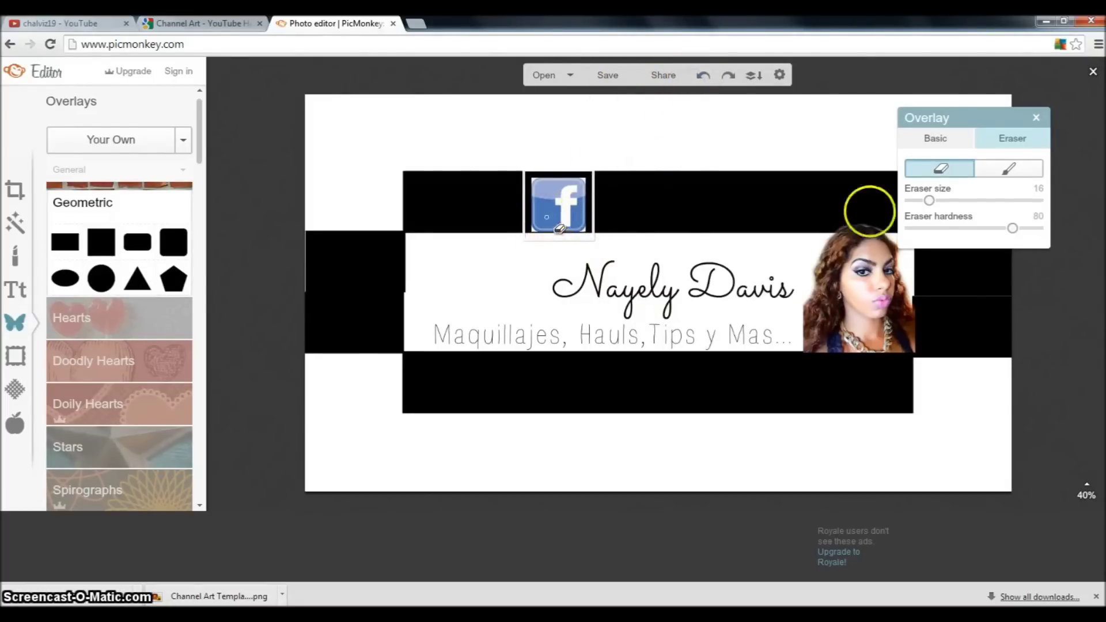
pyautogui.click(935, 139)
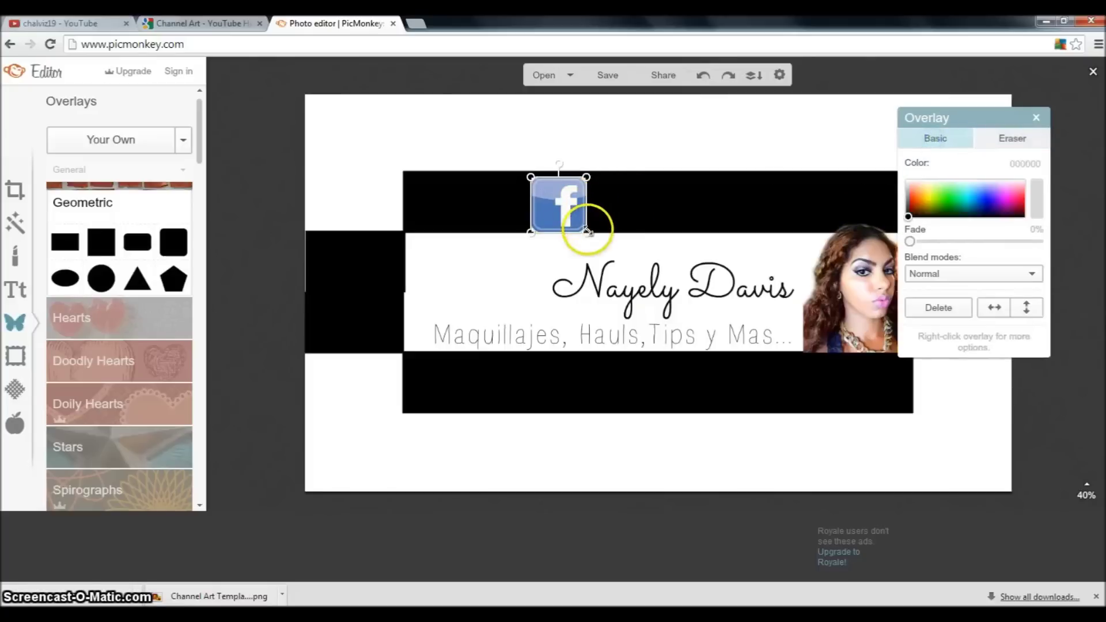
pyautogui.moveTo(634, 245); pyautogui.dragTo(795, 347)
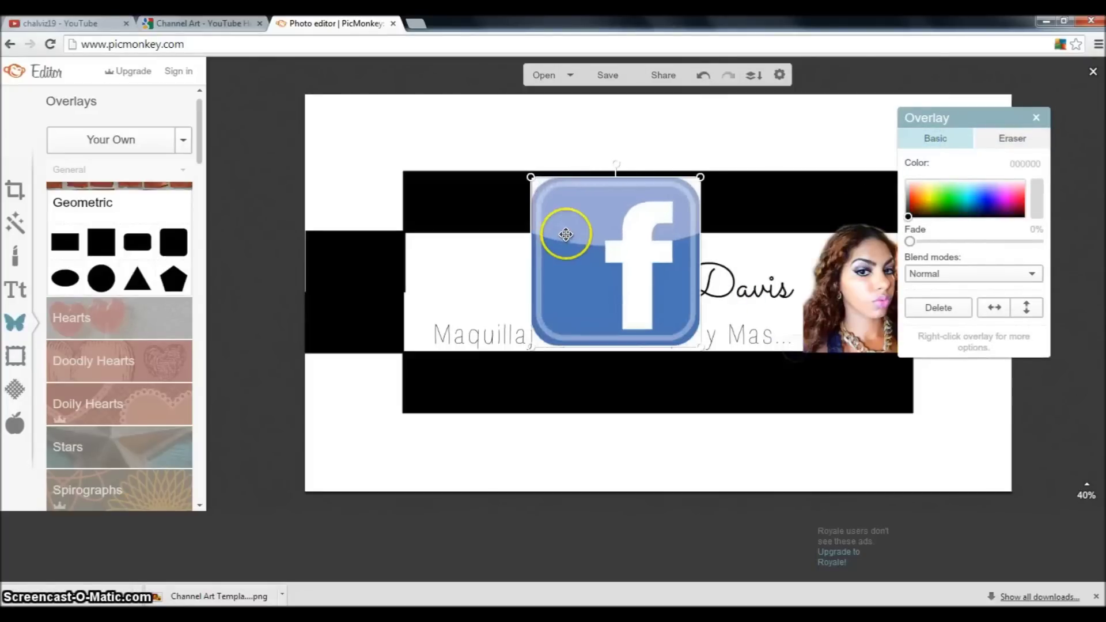
# Erase around the Facebook icon's top corners and move it up to the canvas top edge.
pyautogui.click(1009, 138)
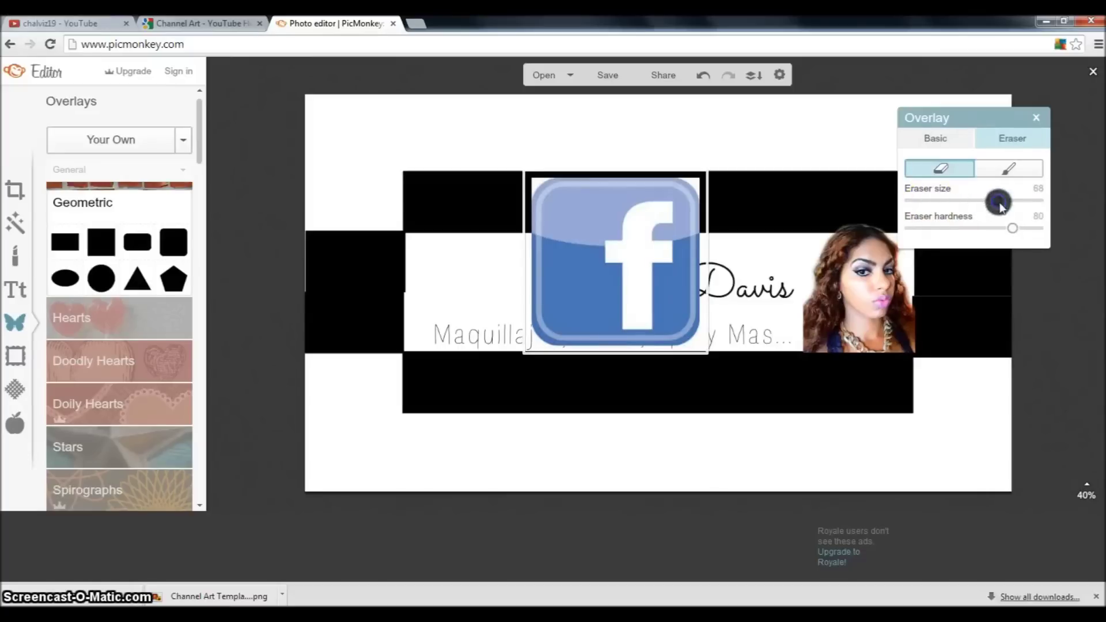
pyautogui.click(550, 200)
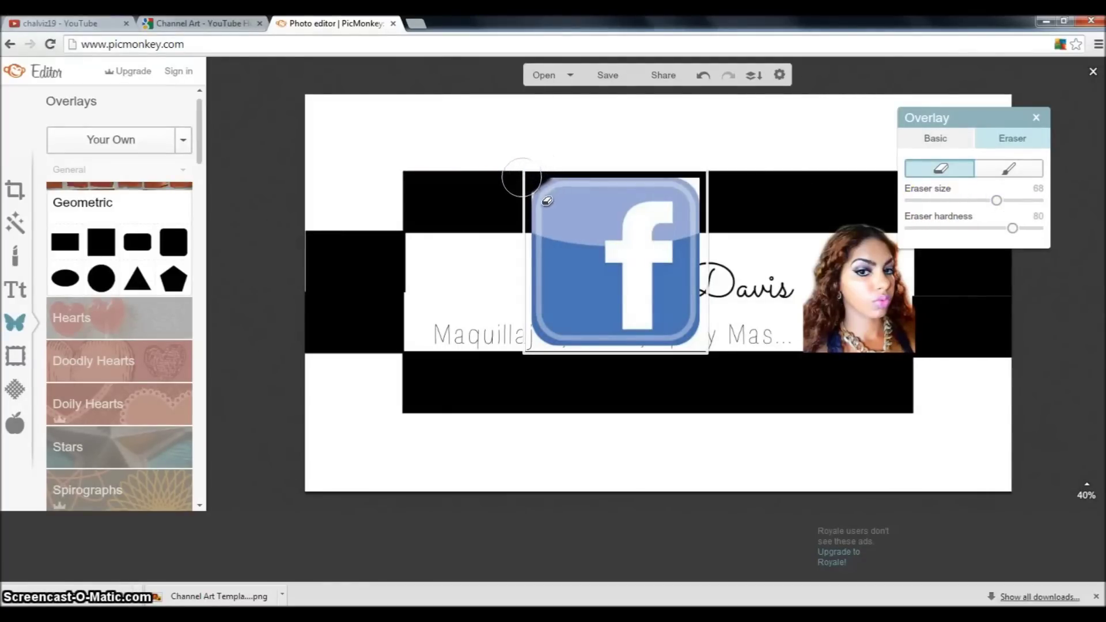
pyautogui.click(713, 158)
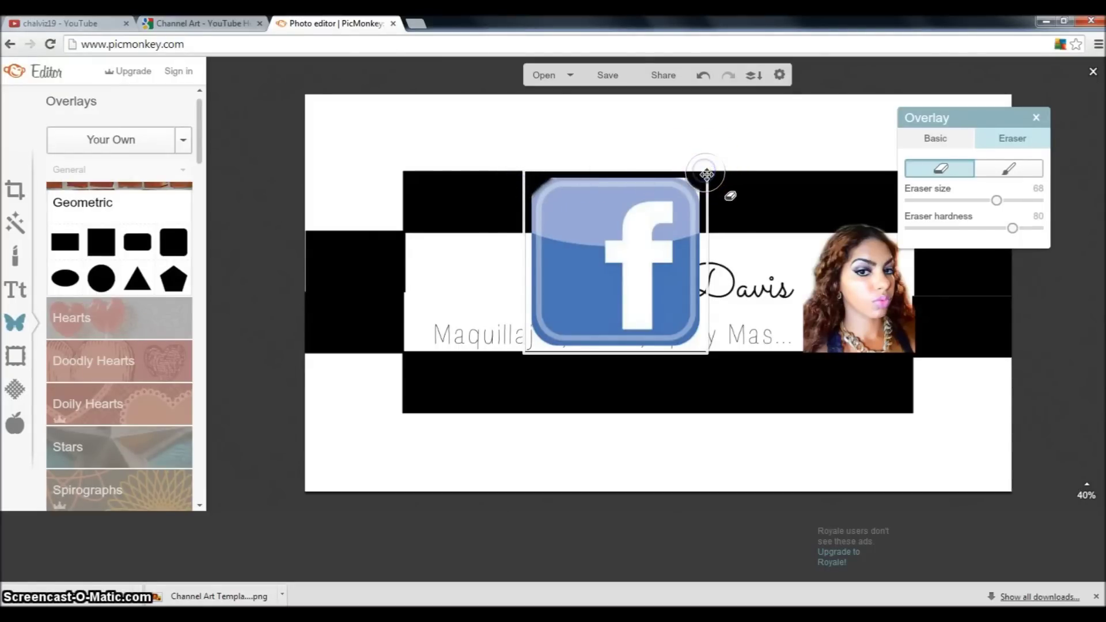
pyautogui.click(705, 175)
pyautogui.click(910, 138)
pyautogui.moveTo(637, 227); pyautogui.dragTo(625, 84)
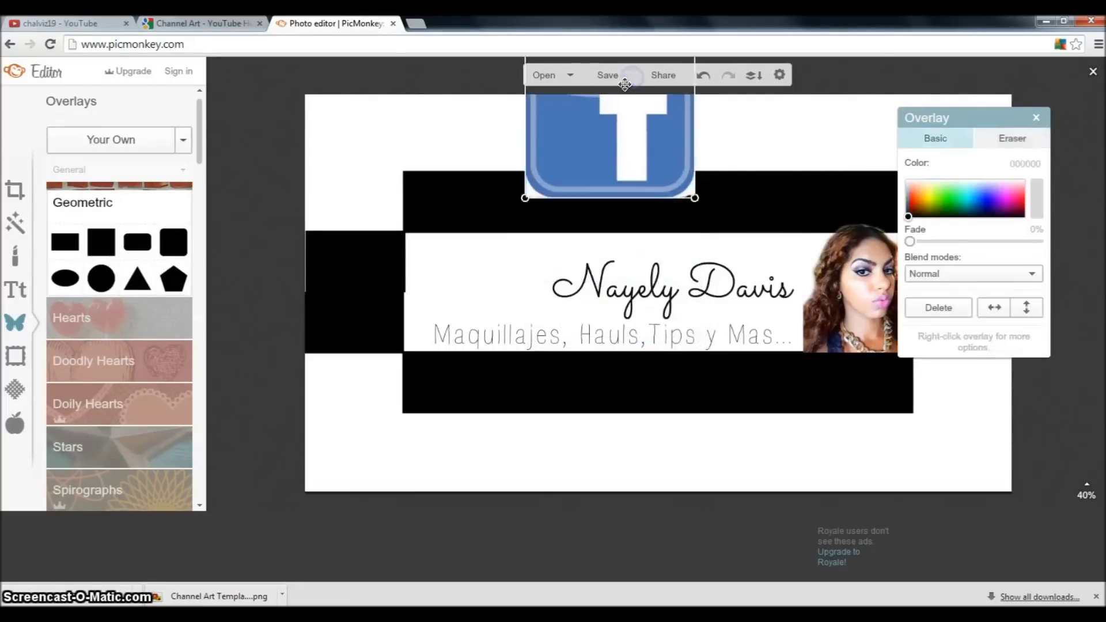
# Erase the Facebook overlay's bottom-right corner, then shrink it and undo the shrink.
pyautogui.click(1012, 138)
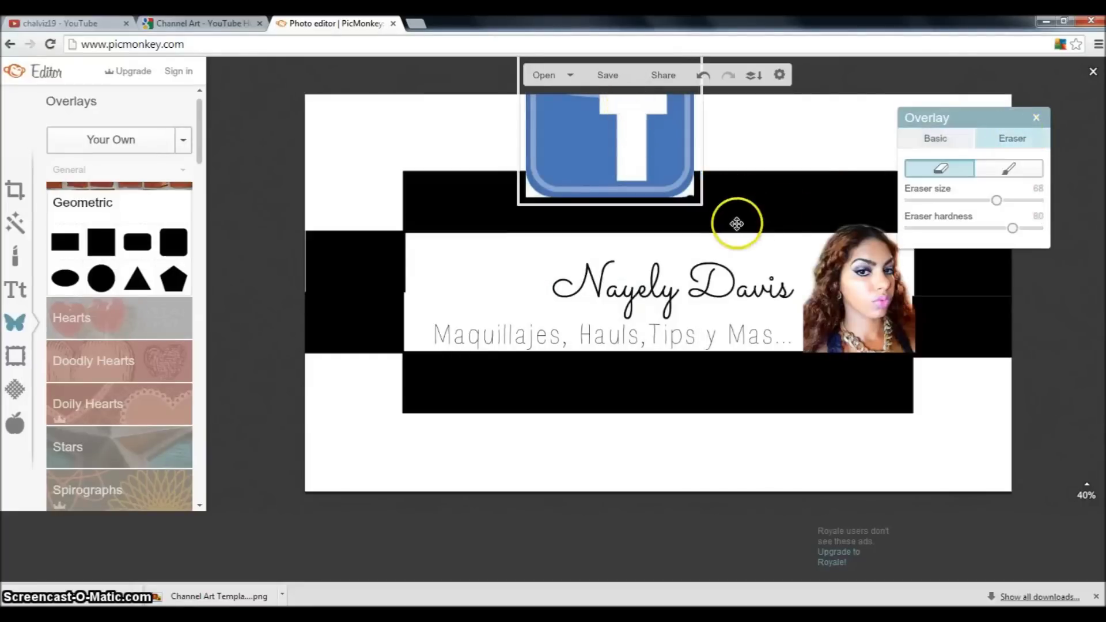
pyautogui.moveTo(704, 199)
pyautogui.mouseDown()
pyautogui.moveTo(583, 213)
pyautogui.moveTo(527, 206)
pyautogui.mouseUp()
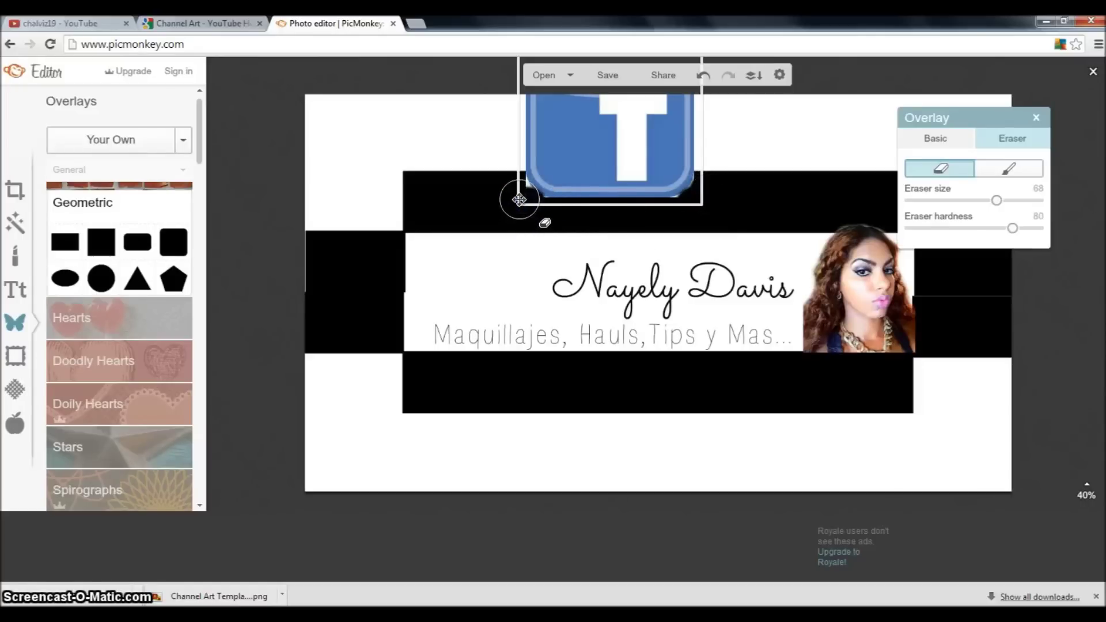
pyautogui.moveTo(514, 196)
pyautogui.mouseDown()
pyautogui.moveTo(570, 217)
pyautogui.moveTo(942, 233)
pyautogui.moveTo(992, 138)
pyautogui.moveTo(951, 144)
pyautogui.mouseUp()
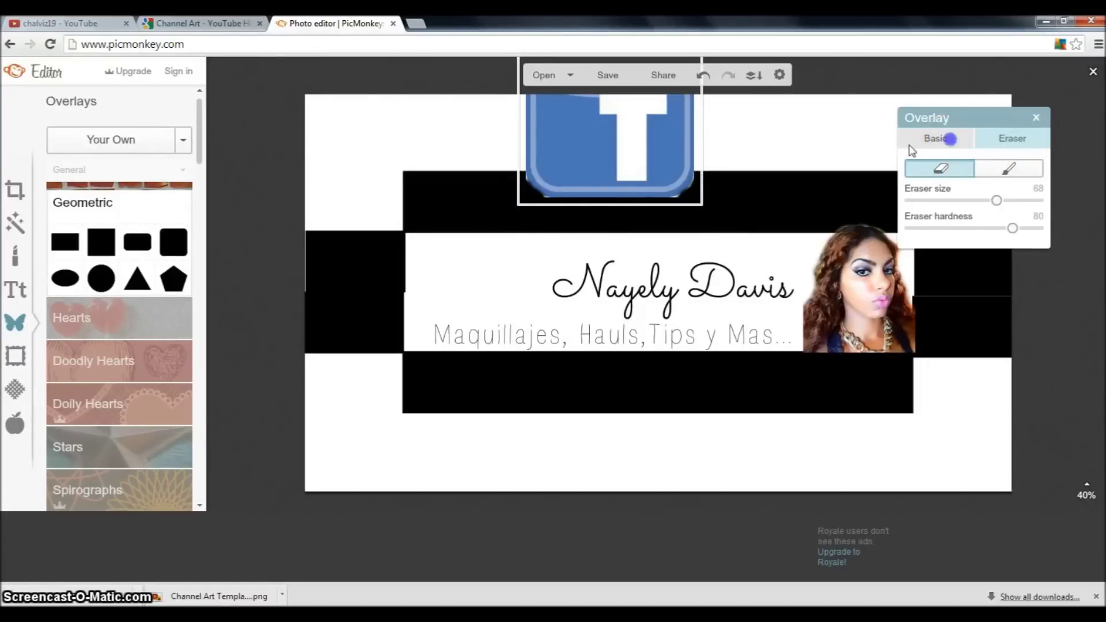
pyautogui.moveTo(668, 144); pyautogui.dragTo(656, 116)
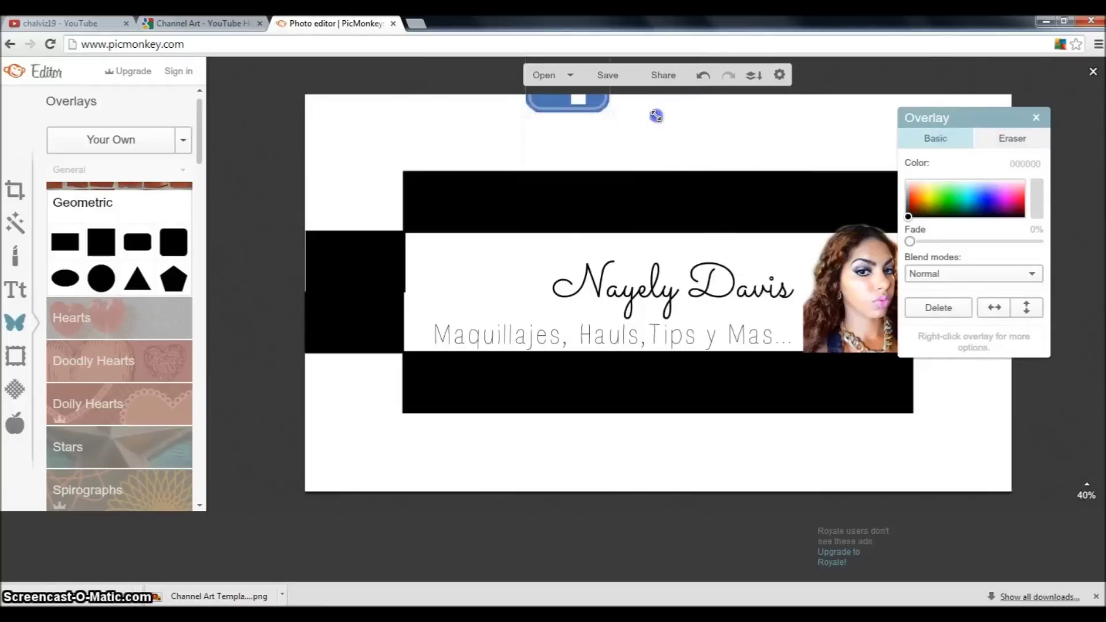
pyautogui.hotkey('ctrl', 'z')
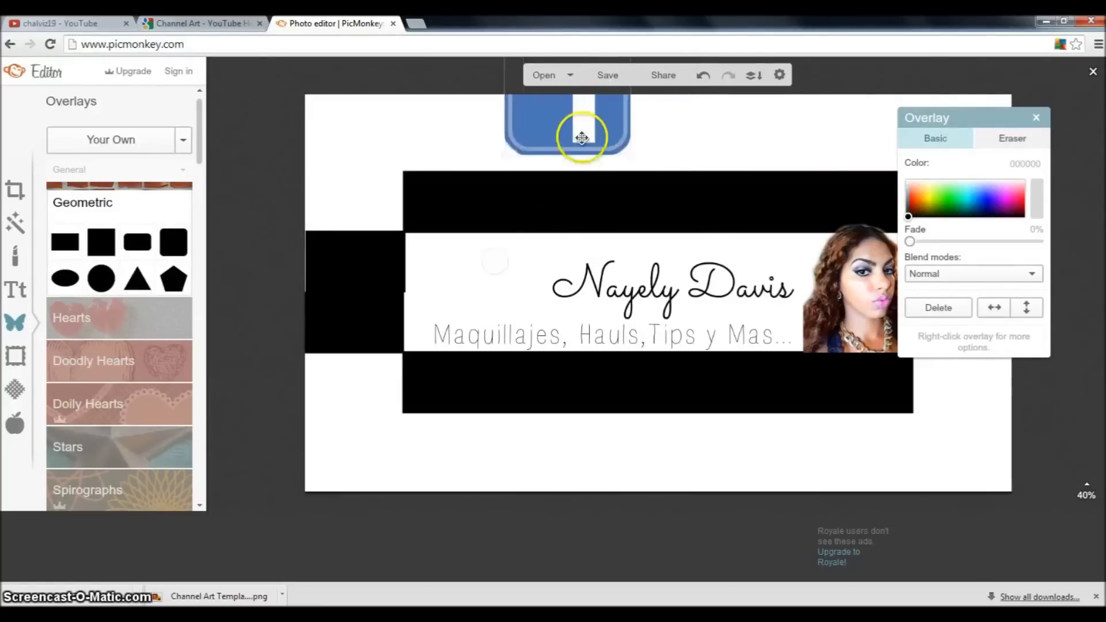
# Resize the Facebook icon and place it in the white band left of the name.
pyautogui.moveTo(689, 270); pyautogui.dragTo(524, 136)
pyautogui.moveTo(479, 207); pyautogui.dragTo(522, 269)
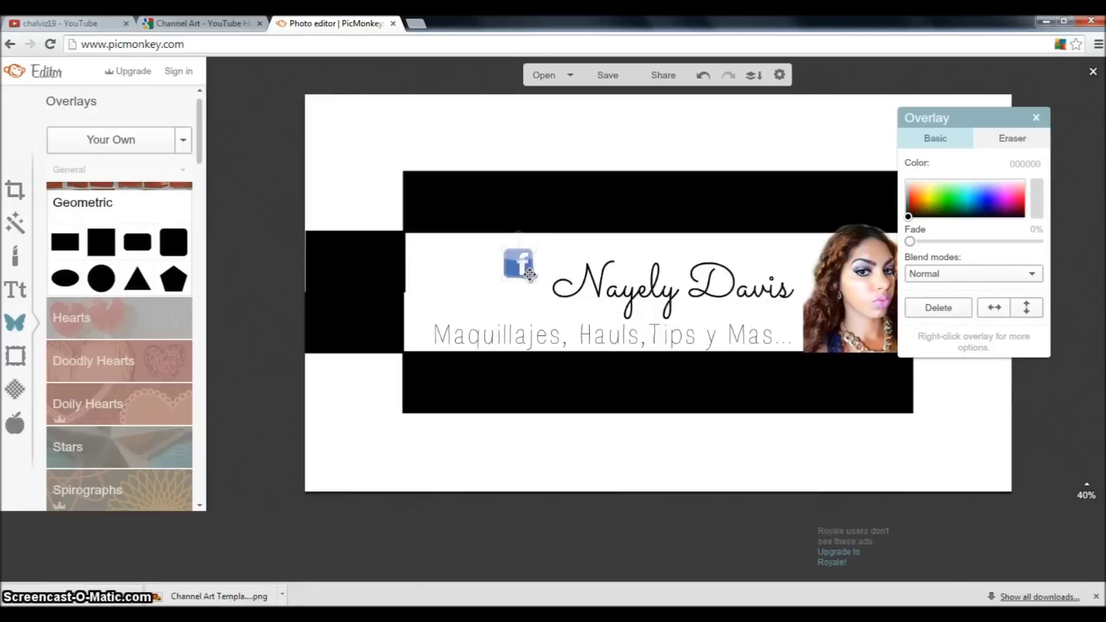
pyautogui.moveTo(537, 282); pyautogui.dragTo(538, 284)
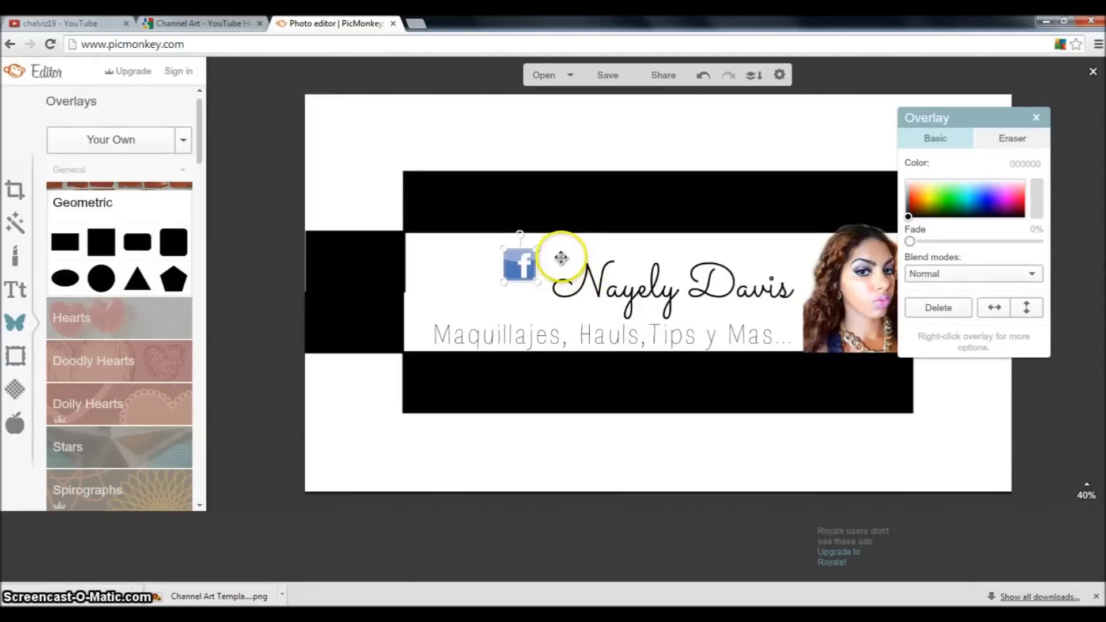
pyautogui.click(387, 167)
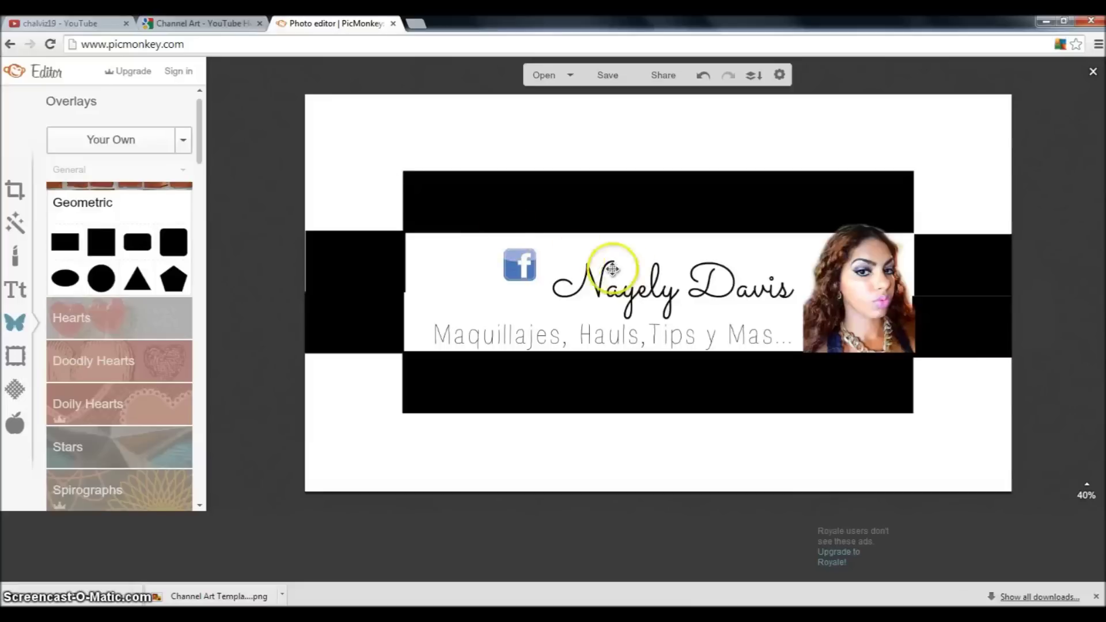
# Add the insta image from the computer as a new overlay.
pyautogui.click(181, 144)
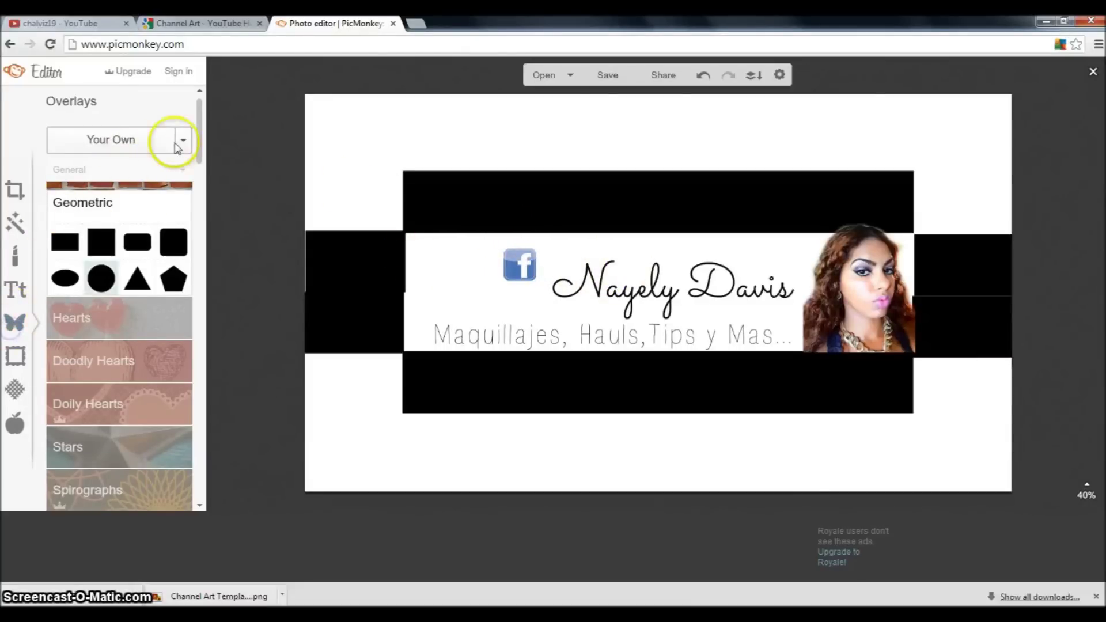
pyautogui.click(120, 167)
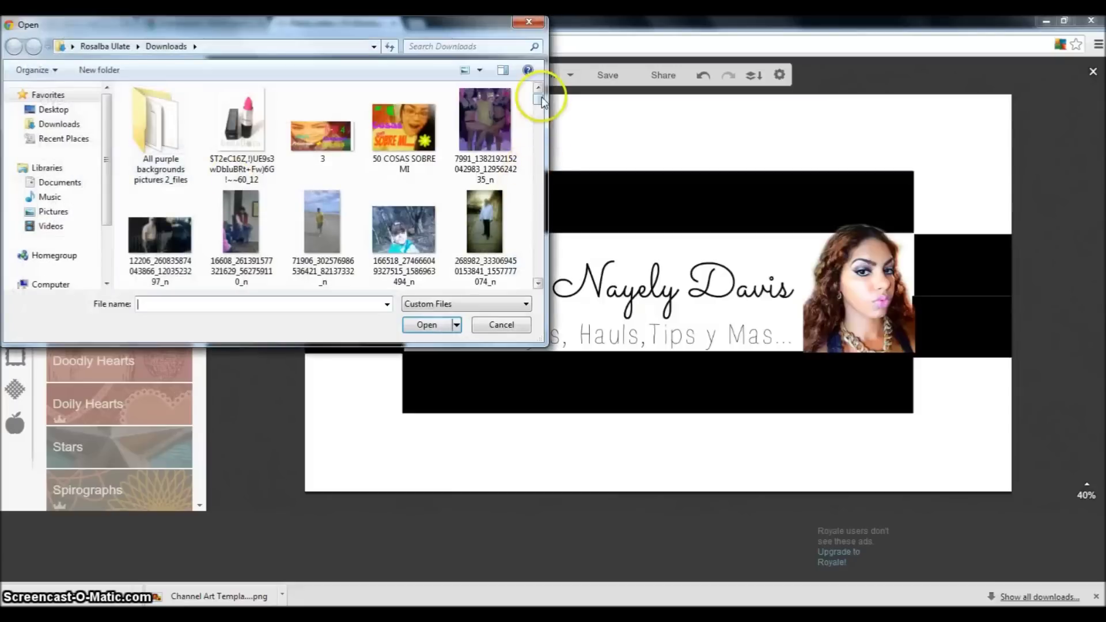
pyautogui.click(537, 201)
pyautogui.moveTo(536, 201); pyautogui.dragTo(538, 244)
pyautogui.click(485, 173)
pyautogui.click(433, 324)
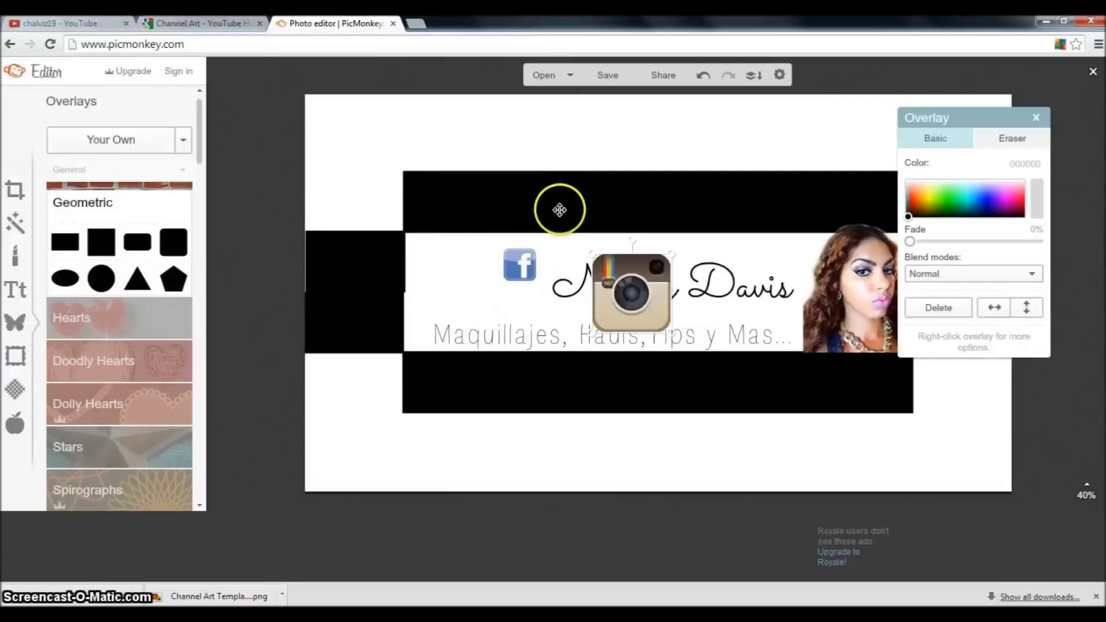
# Shrink the Instagram icon and stack it beneath the Facebook icon, left of the name.
pyautogui.moveTo(620, 283); pyautogui.dragTo(570, 176)
pyautogui.moveTo(624, 225); pyautogui.dragTo(527, 307)
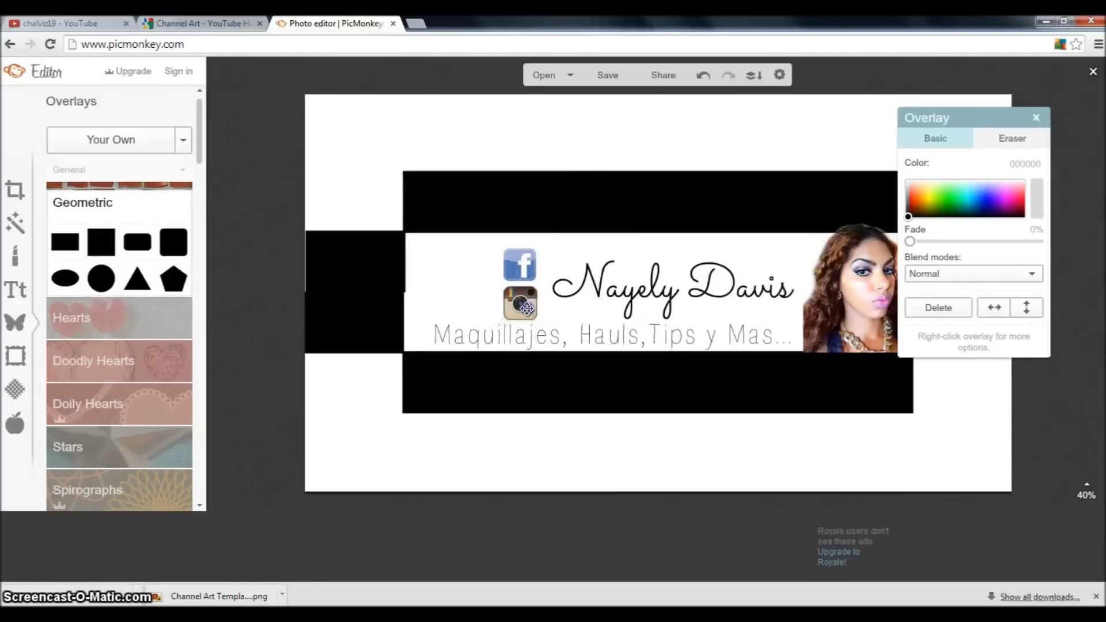
pyautogui.click(469, 306)
pyautogui.click(526, 313)
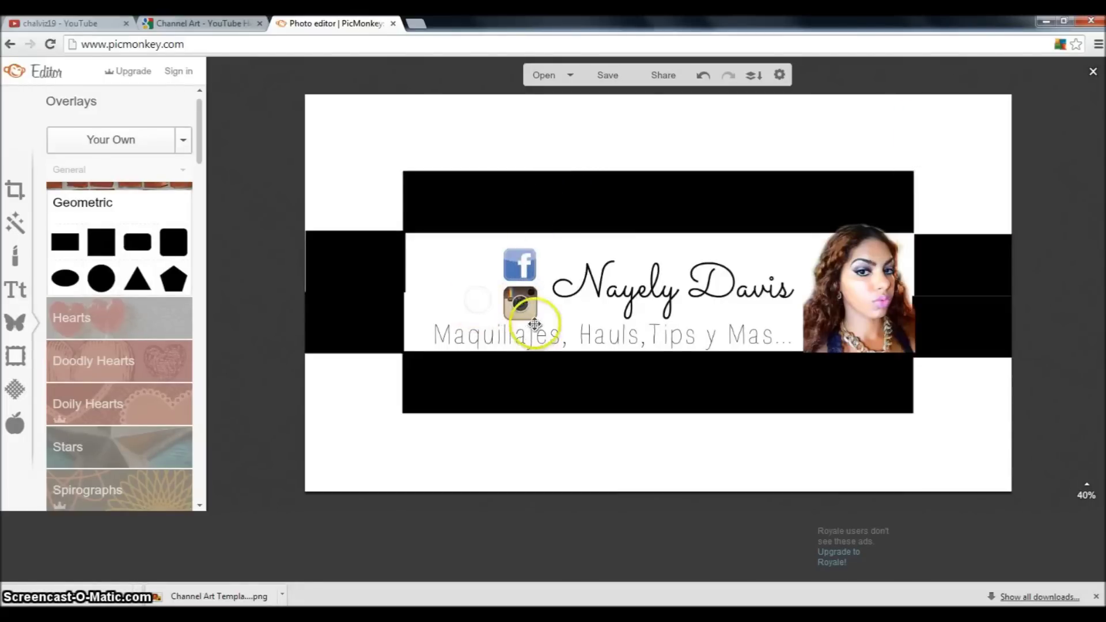
pyautogui.click(539, 329)
pyautogui.moveTo(539, 324); pyautogui.dragTo(537, 320)
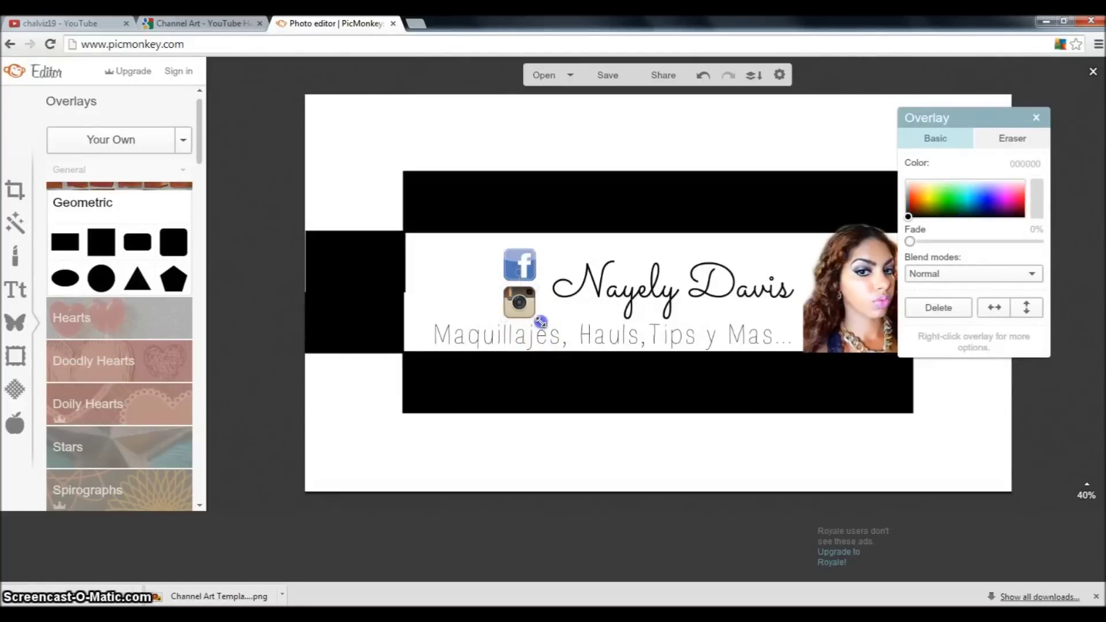
pyautogui.click(482, 291)
pyautogui.click(519, 304)
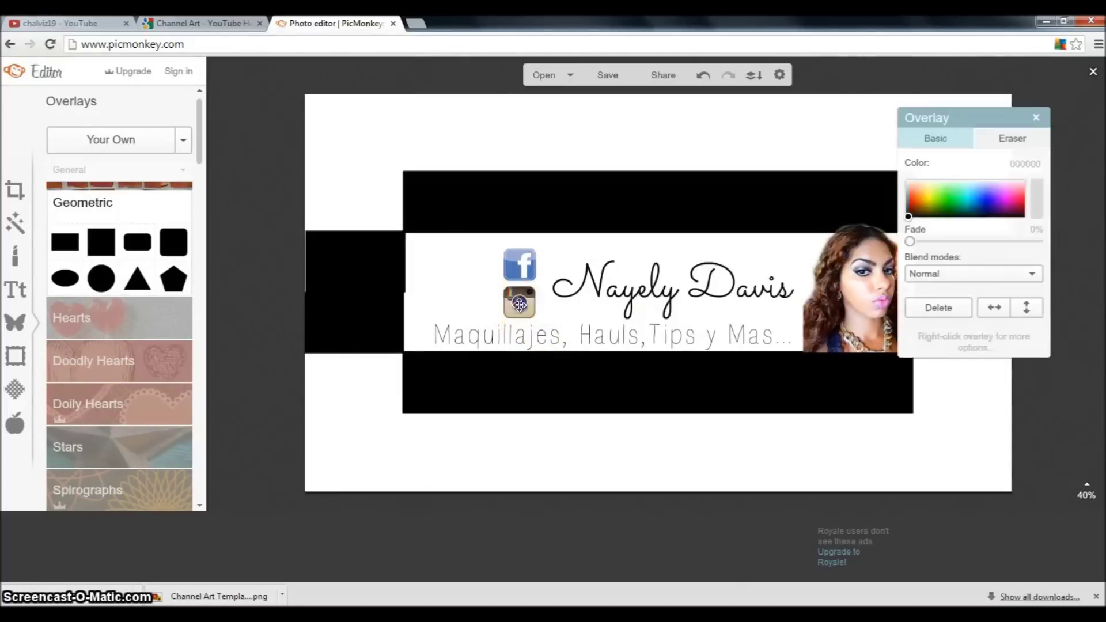
pyautogui.click(487, 310)
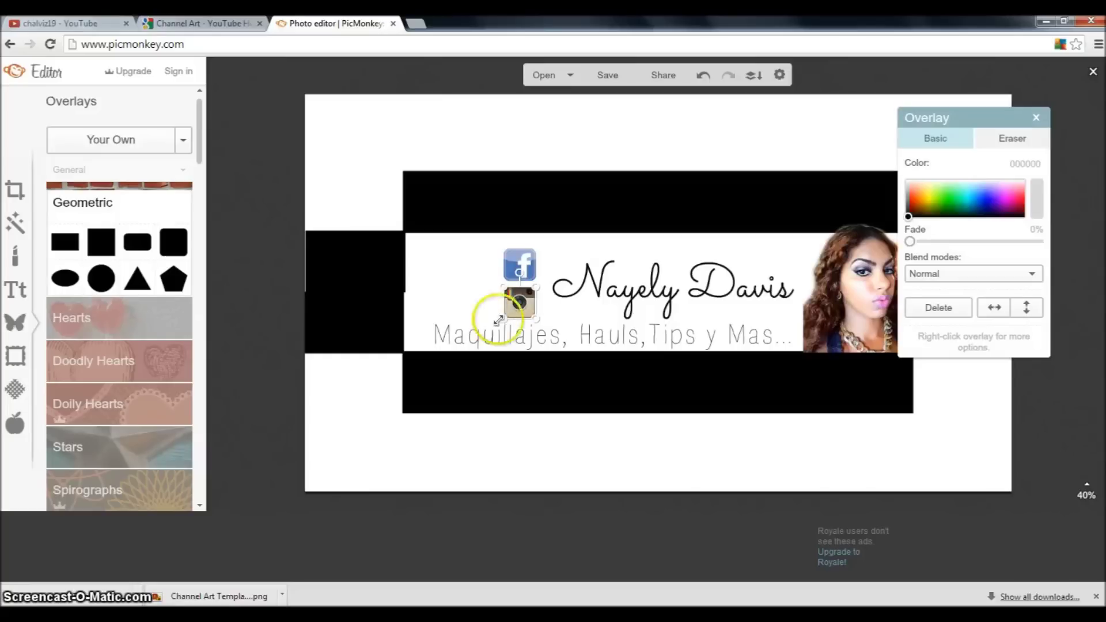
# Check the Facebook icon's placement and deselect everything on the banner.
pyautogui.click(652, 300)
pyautogui.click(469, 239)
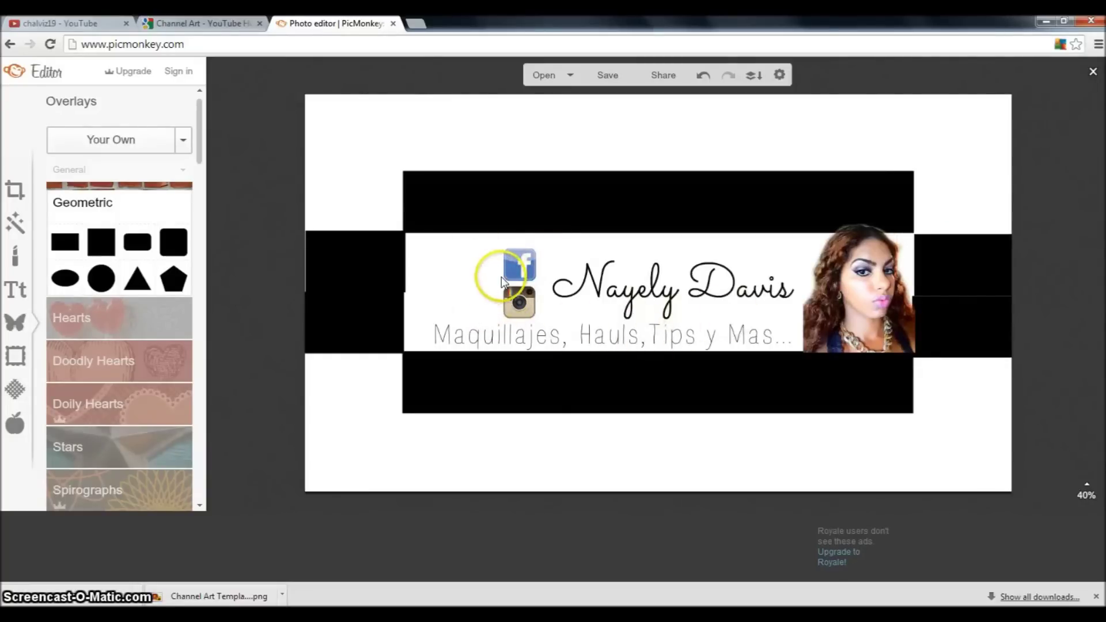
pyautogui.click(517, 270)
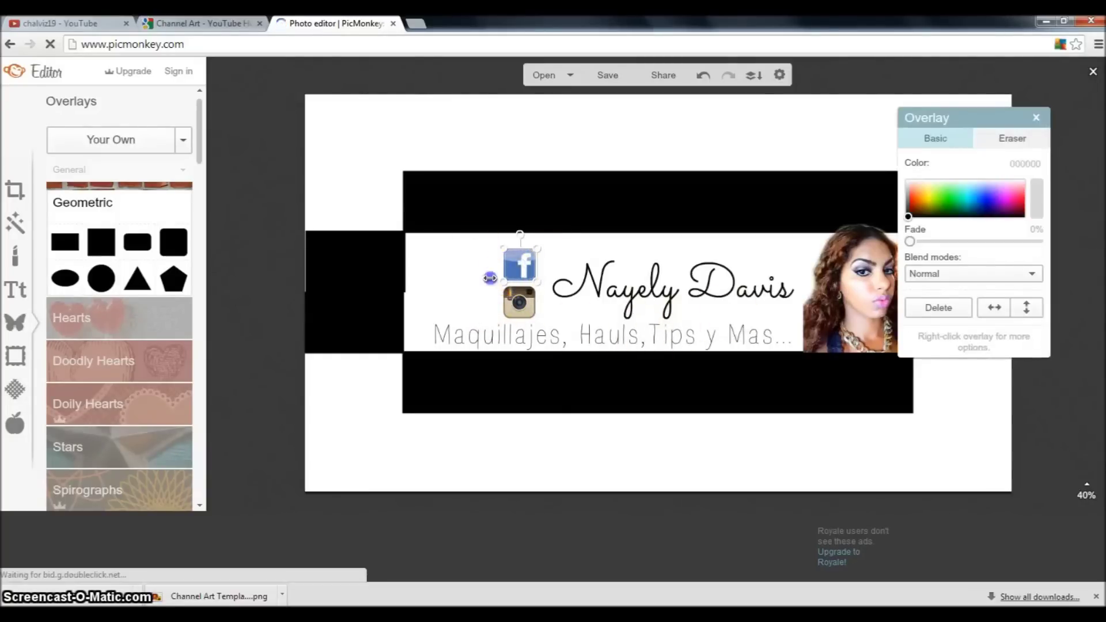
pyautogui.click(582, 264)
pyautogui.click(406, 77)
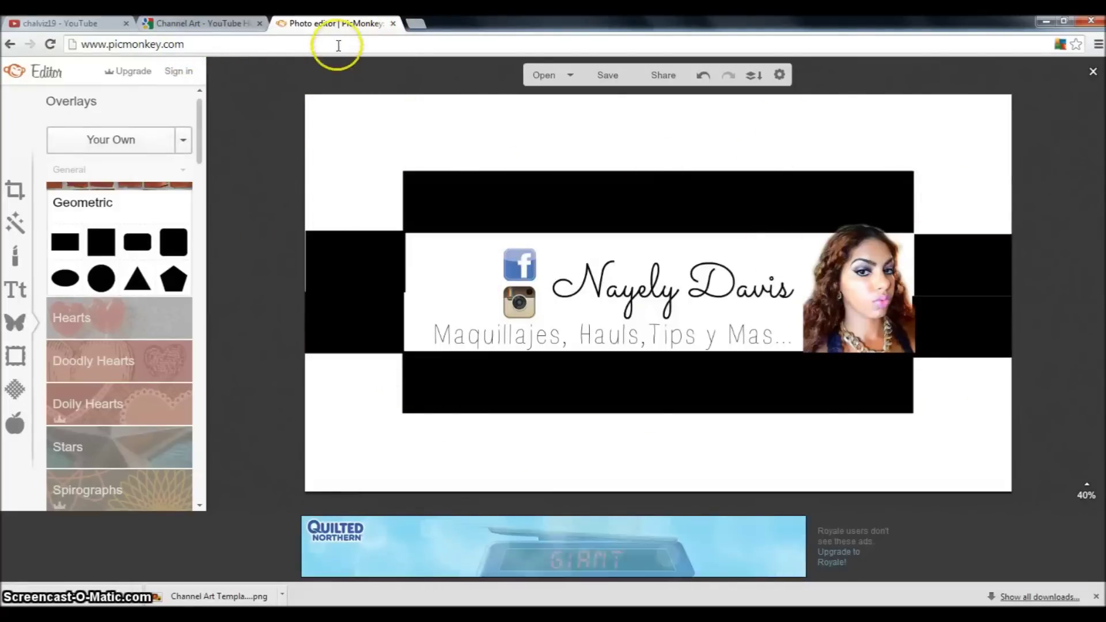
# Open a new browser tab and go to google.com.
pyautogui.click(417, 23)
pyautogui.click(267, 39)
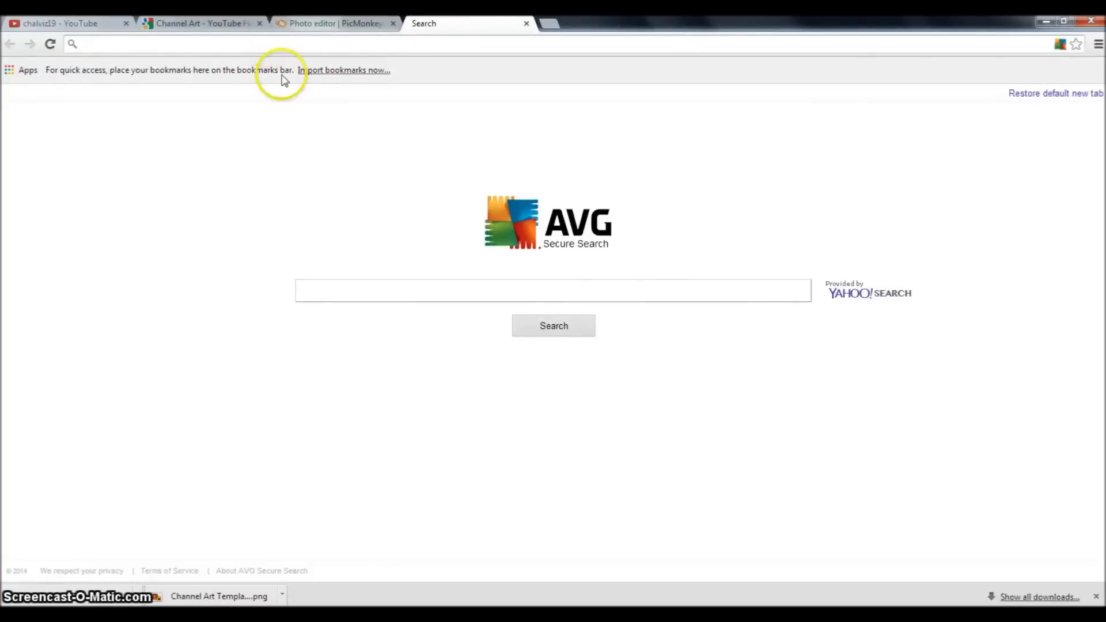
pyautogui.write('g')
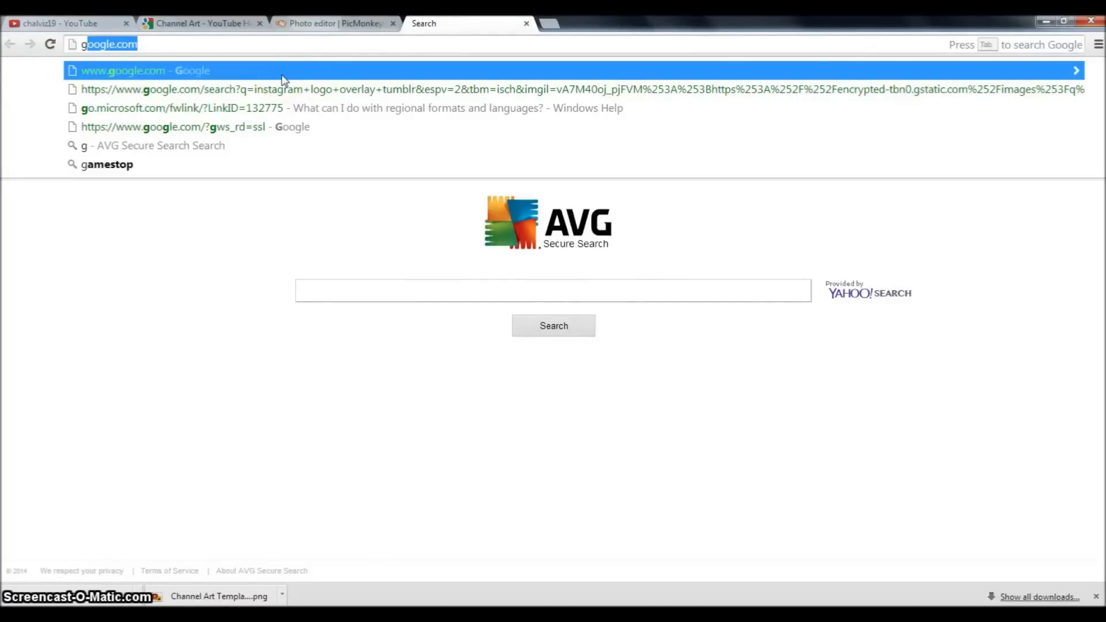
pyautogui.press('Return')
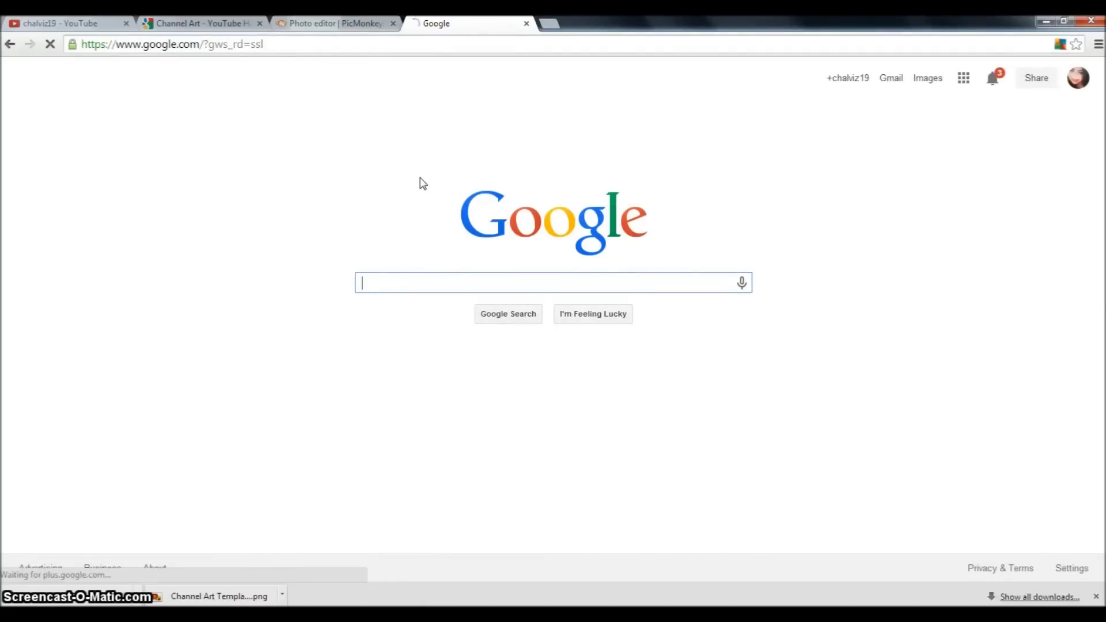
# Search Google for 'cool banners'.
pyautogui.write('bubble')
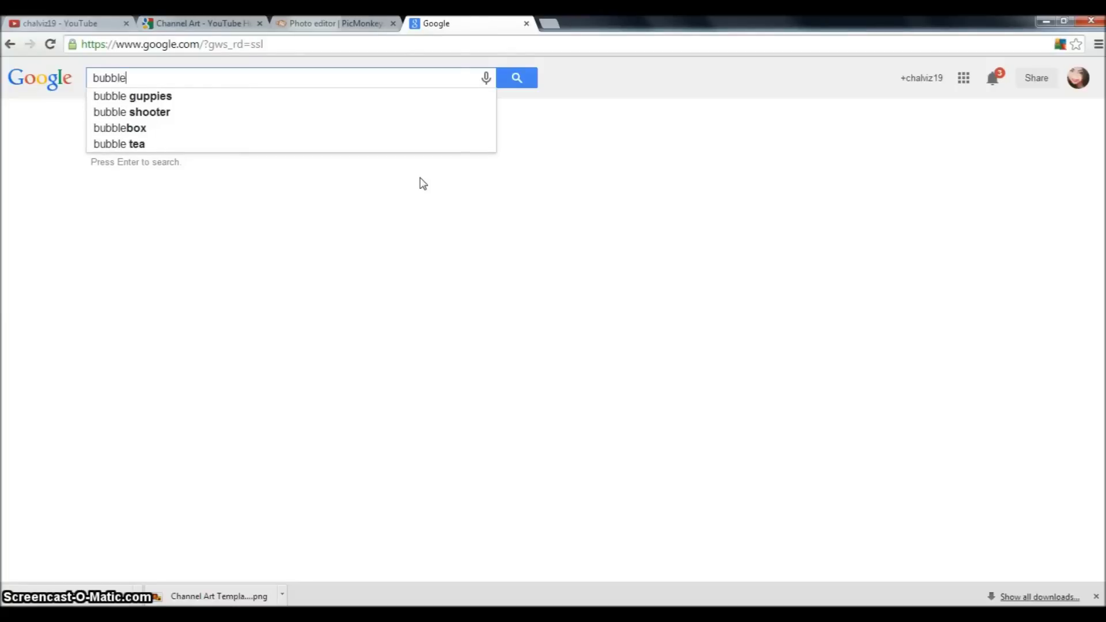
pyautogui.press('BackSpace')
pyautogui.press('BackSpace')
pyautogui.press('BackSpace')
pyautogui.press('BackSpace')
pyautogui.press('BackSpace')
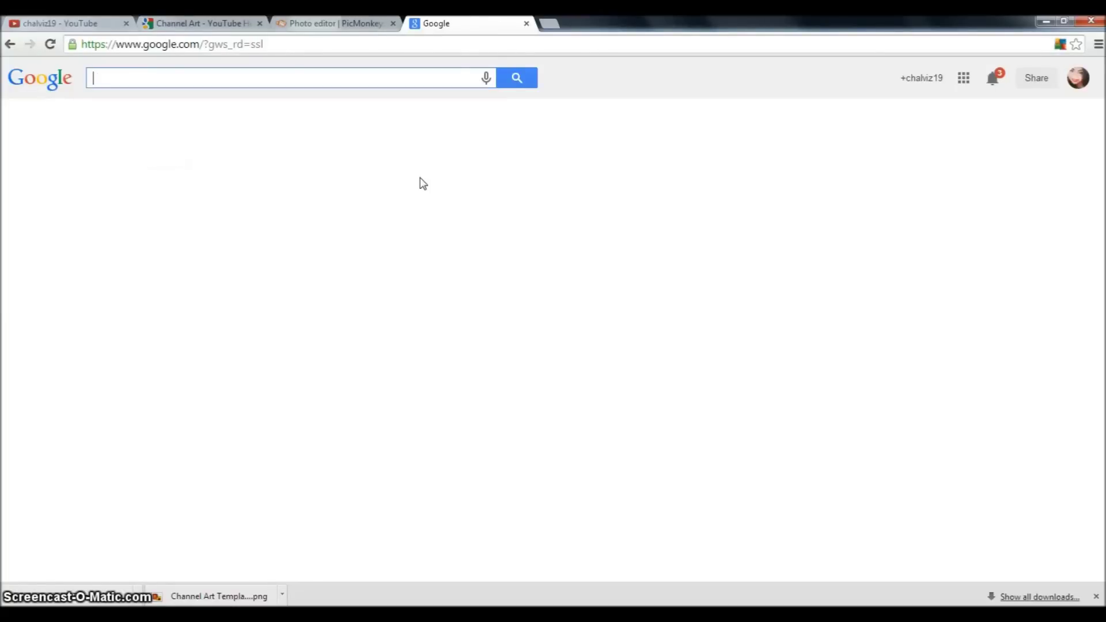
pyautogui.write('banners')
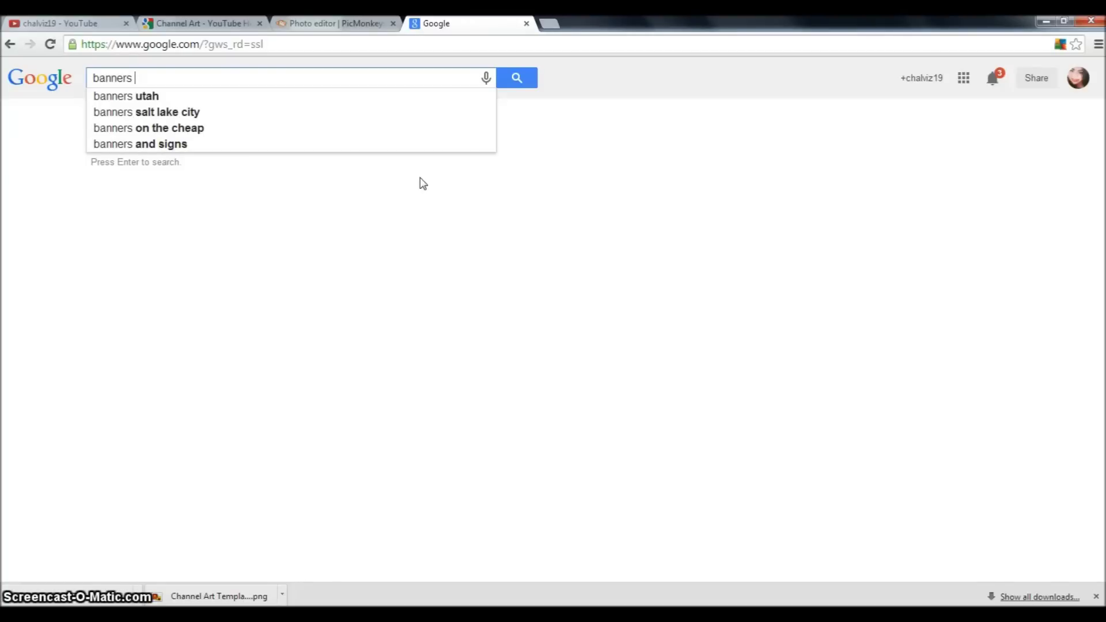
pyautogui.press('BackSpace')
pyautogui.press('BackSpace')
pyautogui.press('BackSpace')
pyautogui.press('BackSpace')
pyautogui.press('BackSpace')
pyautogui.press('BackSpace')
pyautogui.press('BackSpace')
pyautogui.press('BackSpace')
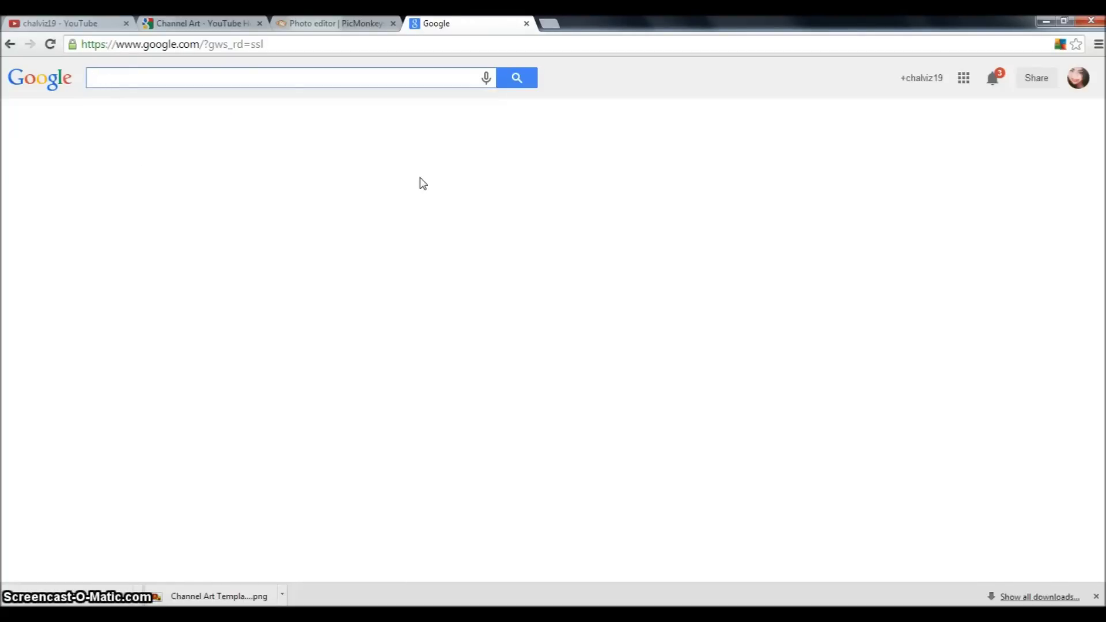
pyautogui.write('c')
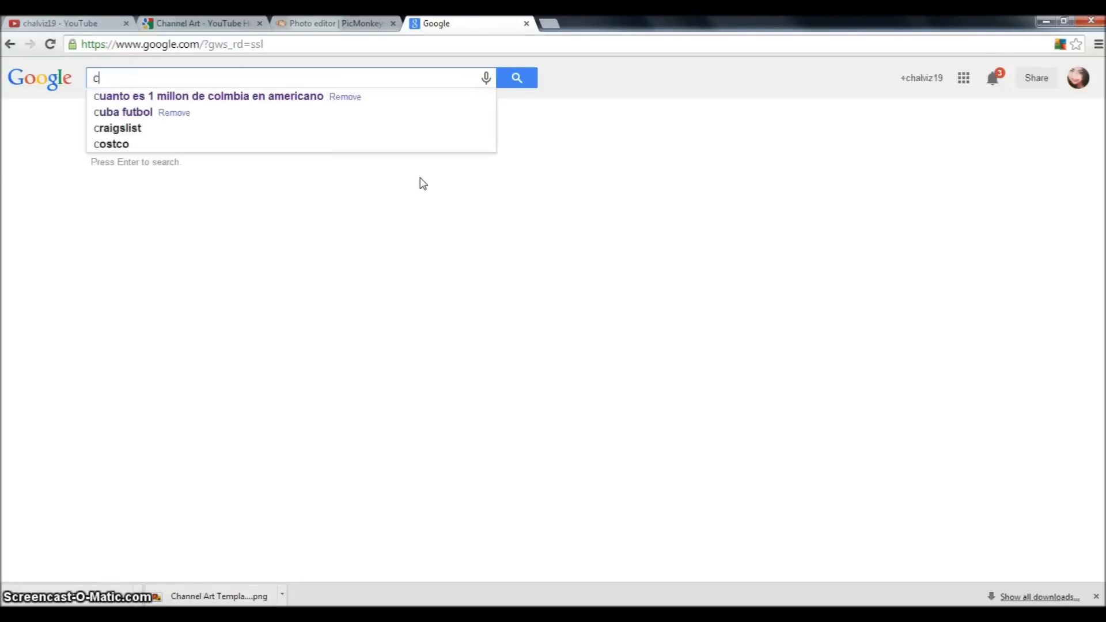
pyautogui.write('ool banner')
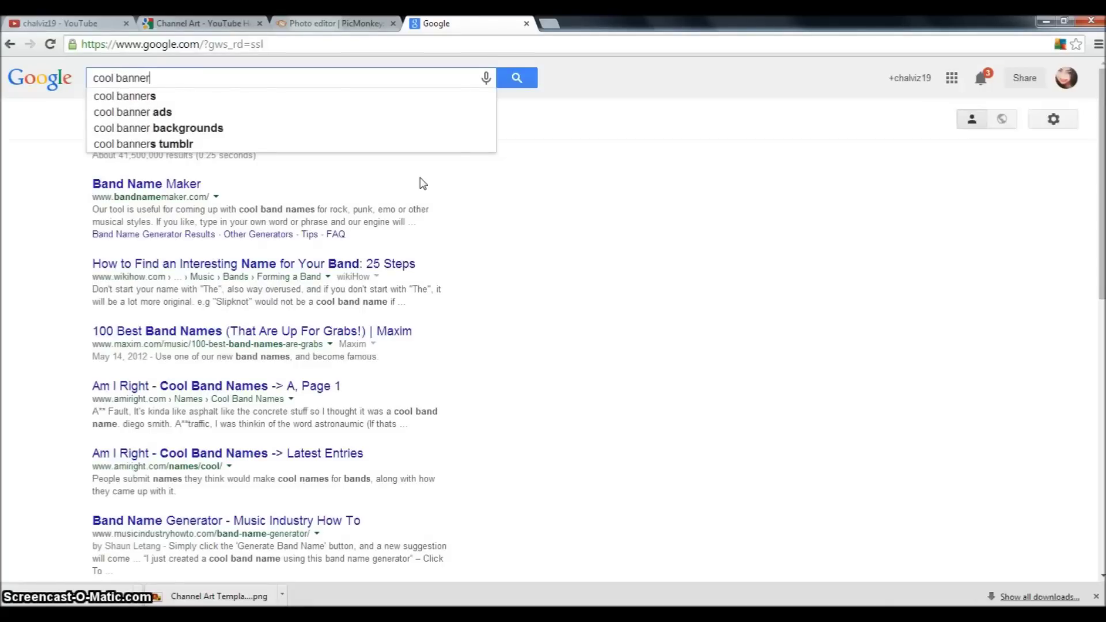
pyautogui.write('s')
pyautogui.press('Return')
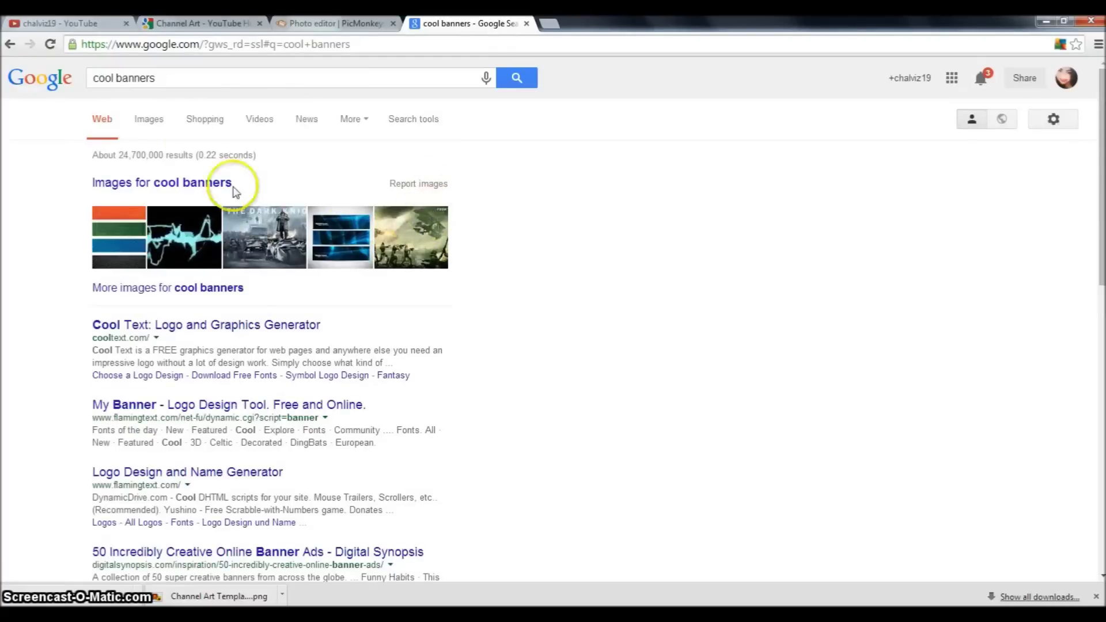
# Change the search to 'makeup banners' and show all its image results.
pyautogui.click(117, 80)
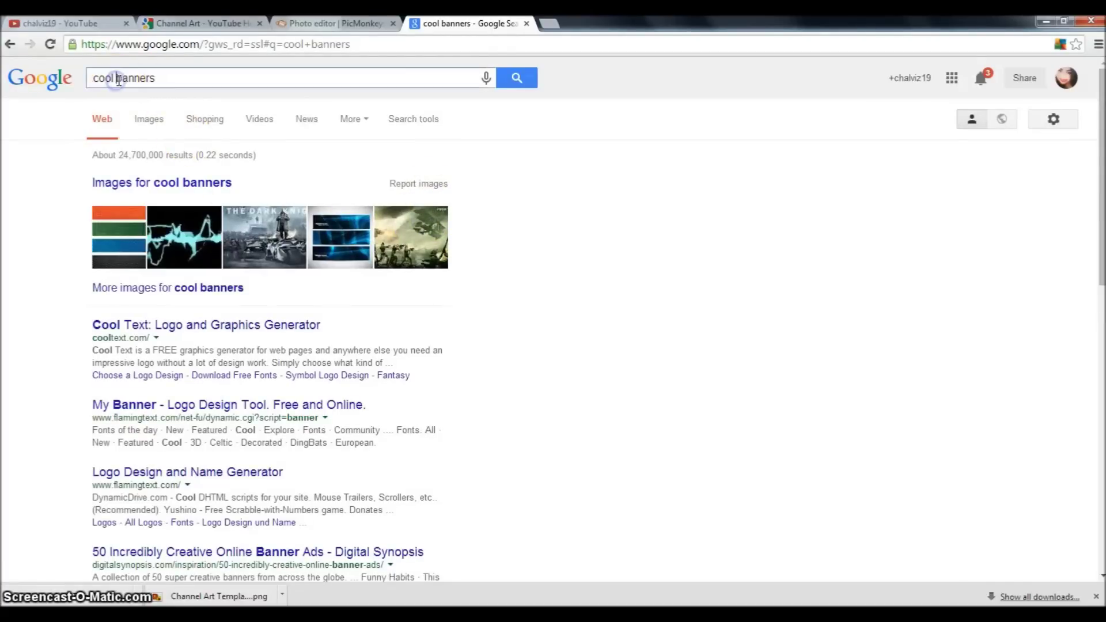
pyautogui.press('BackSpace')
pyautogui.press('BackSpace')
pyautogui.press('BackSpace')
pyautogui.press('BackSpace')
pyautogui.press('BackSpace')
pyautogui.write('makeu')
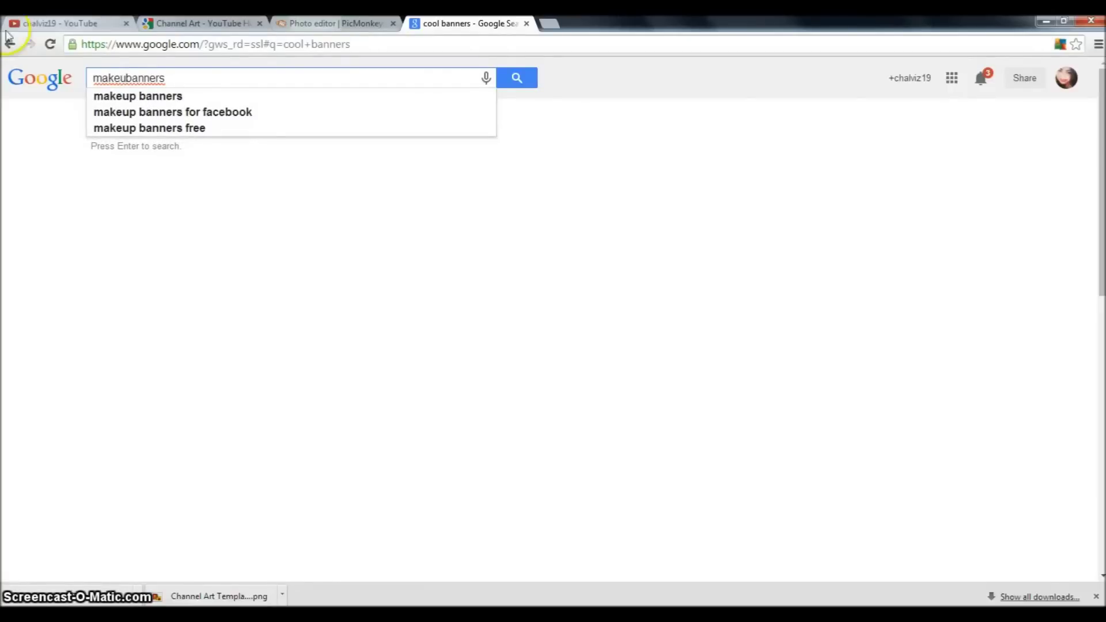
pyautogui.click(115, 95)
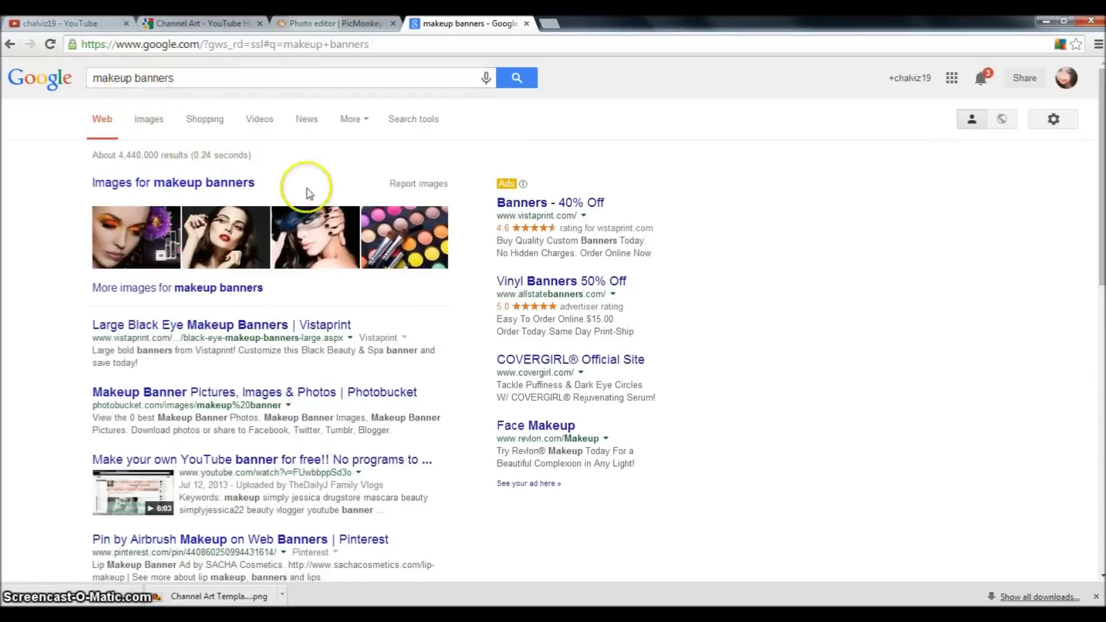
pyautogui.click(424, 239)
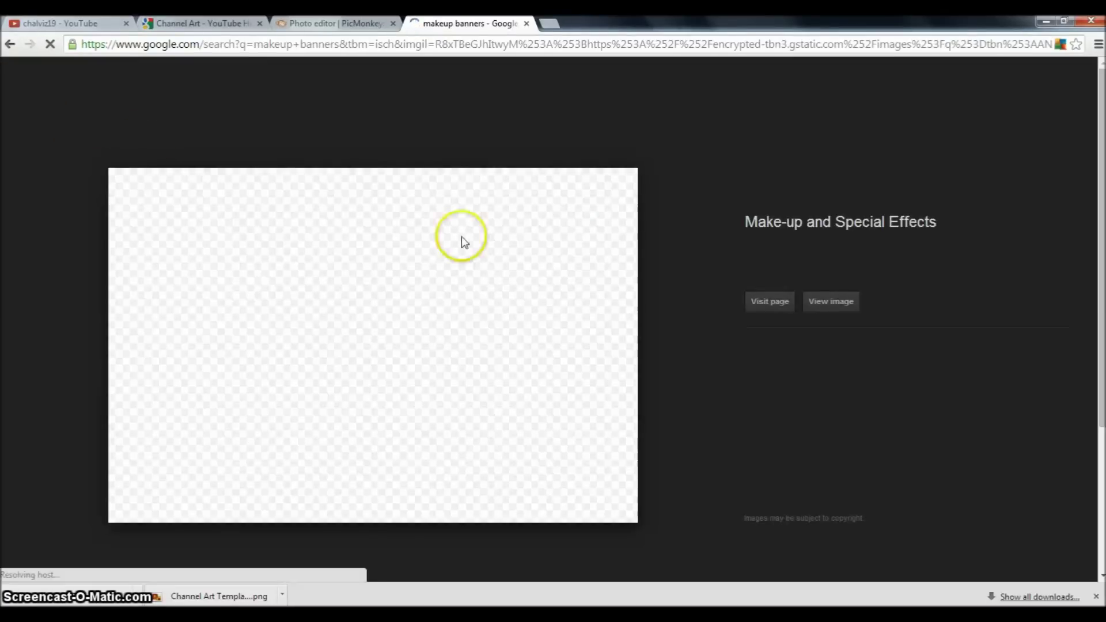
pyautogui.click(10, 44)
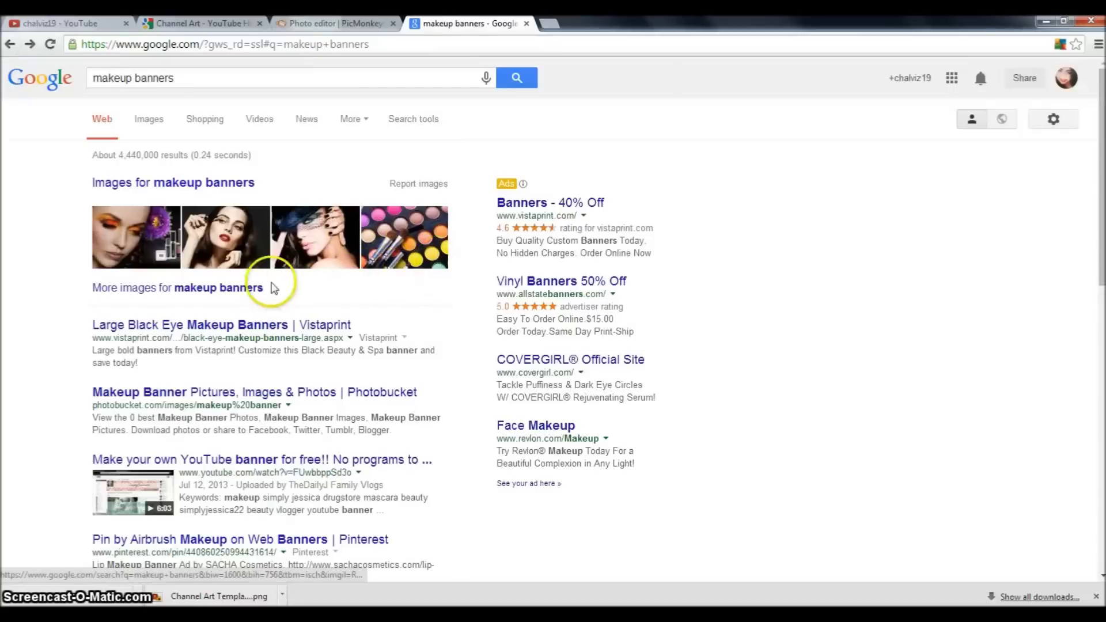
pyautogui.click(214, 294)
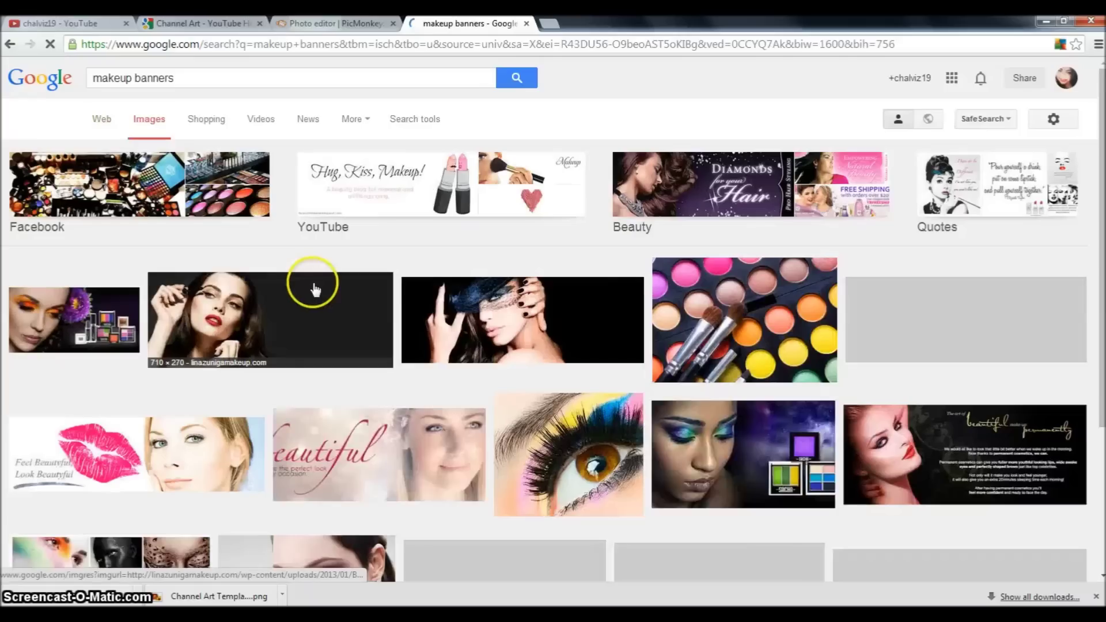
# Save the Colorful Makeup Lips collage image to the computer.
pyautogui.scroll(-5, 359, 300)
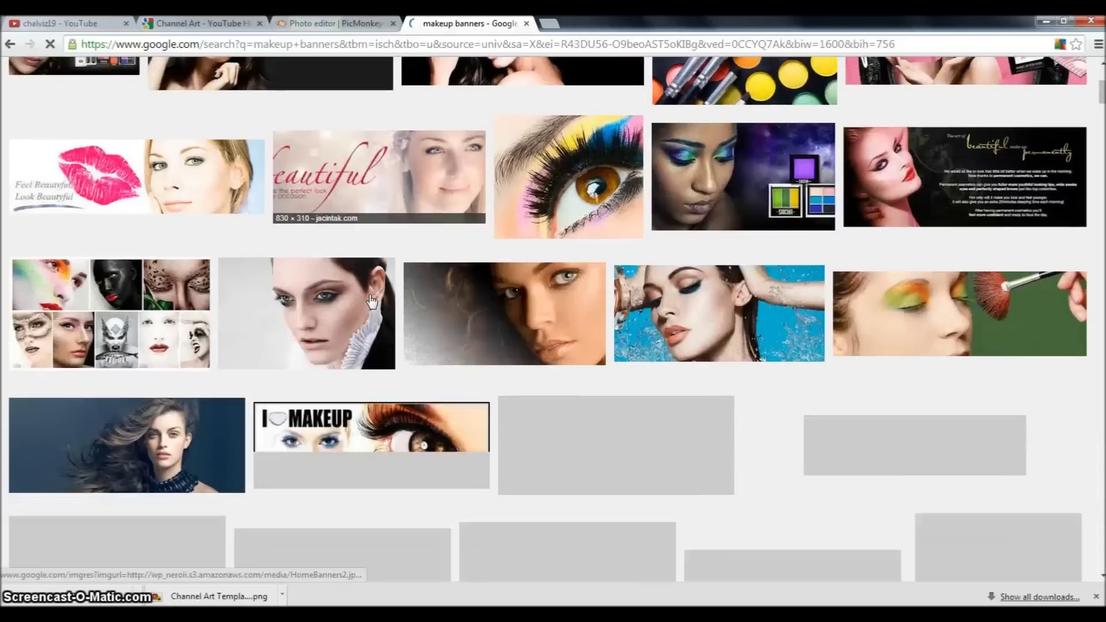
pyautogui.scroll(-10, 374, 297)
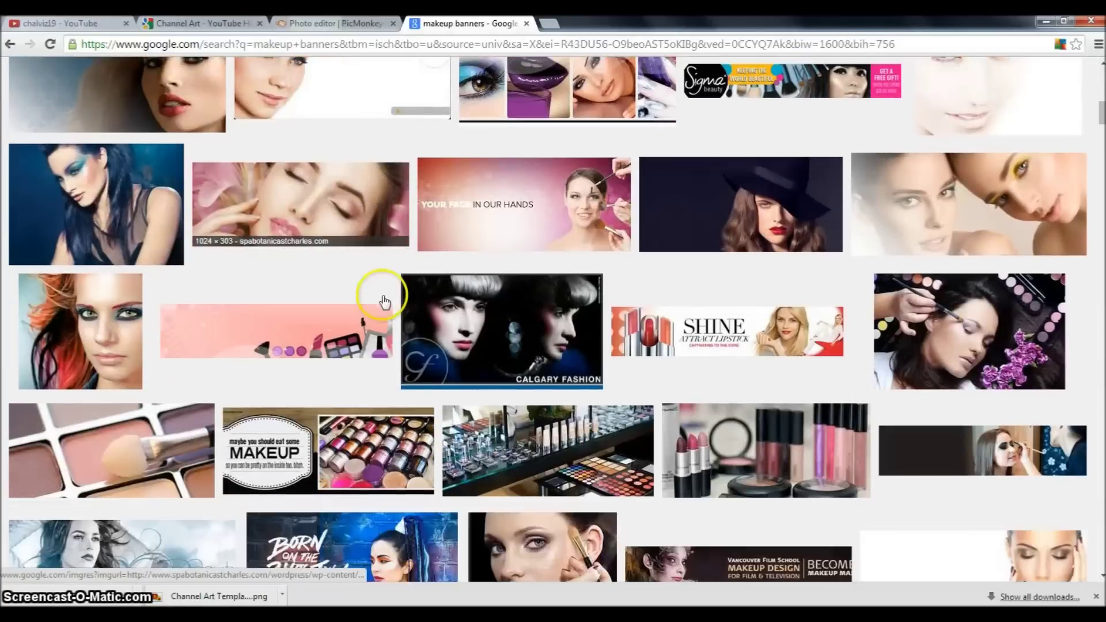
pyautogui.scroll(-3, 383, 299)
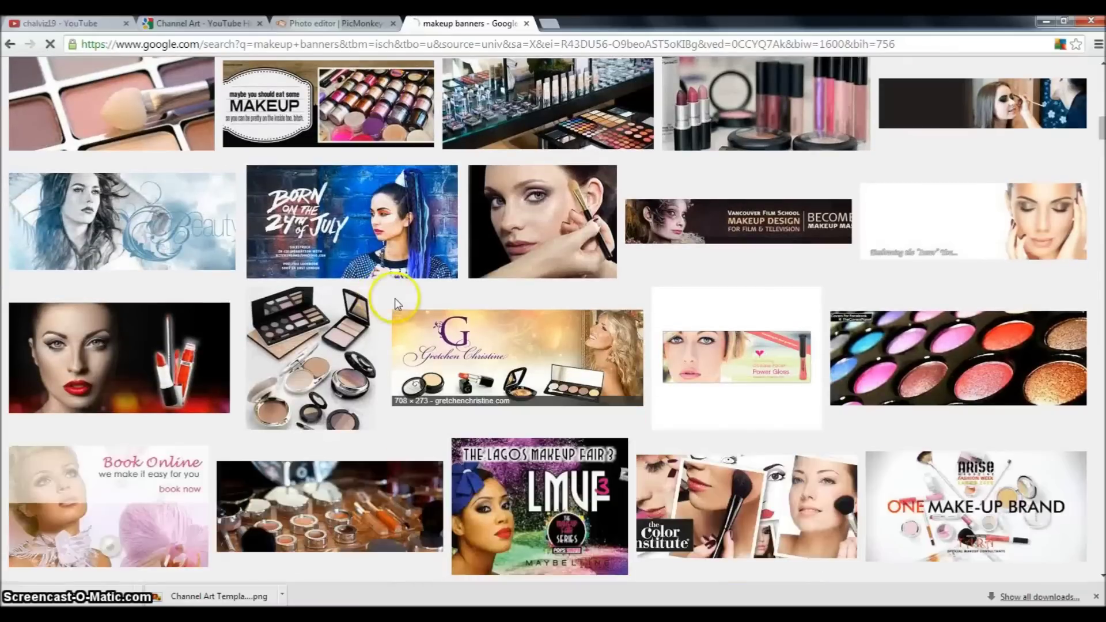
pyautogui.scroll(-6, 398, 304)
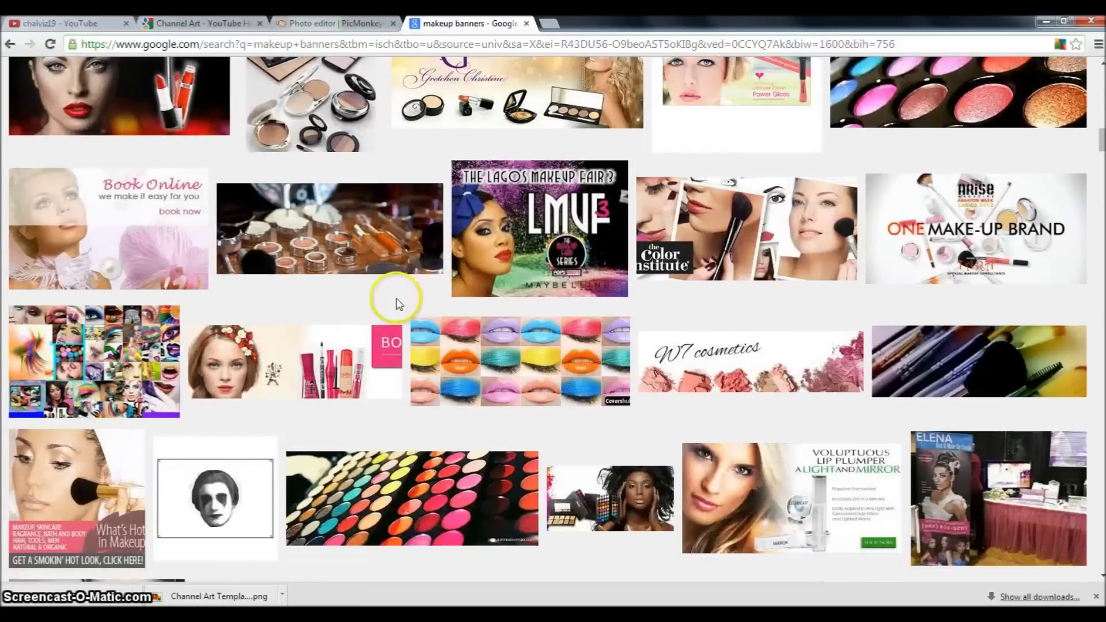
pyautogui.scroll(-1, 396, 300)
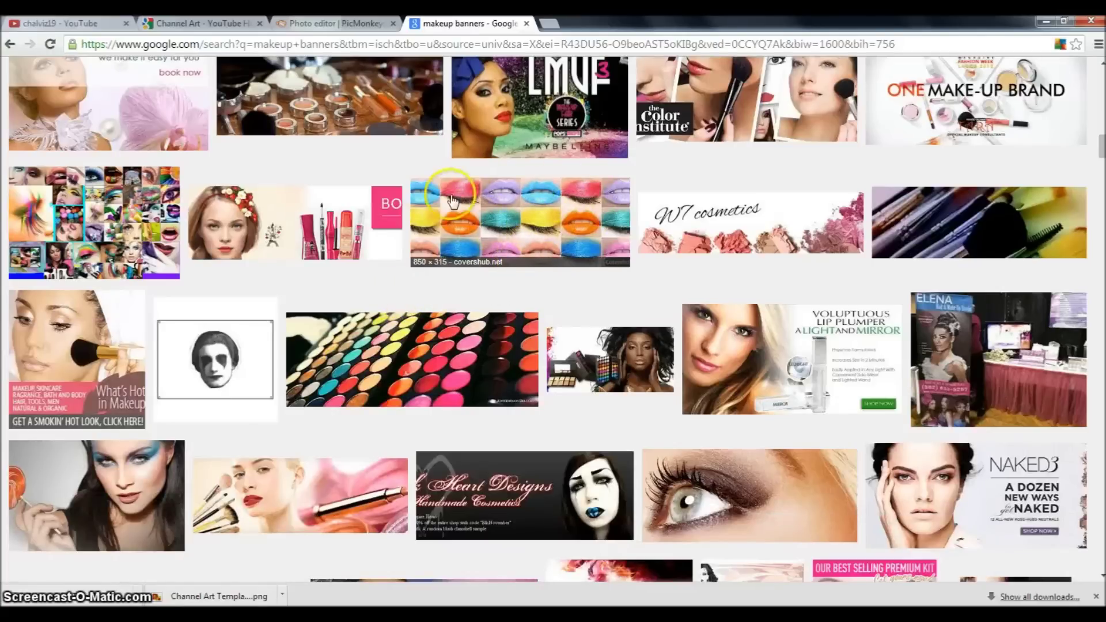
pyautogui.click(510, 232)
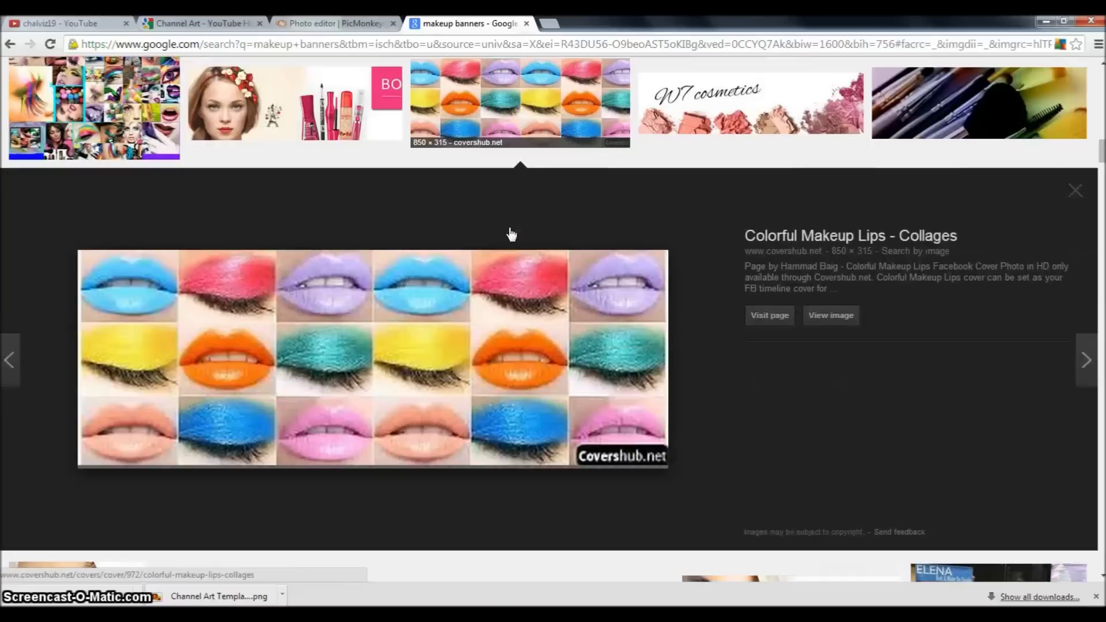
pyautogui.rightClick(450, 336)
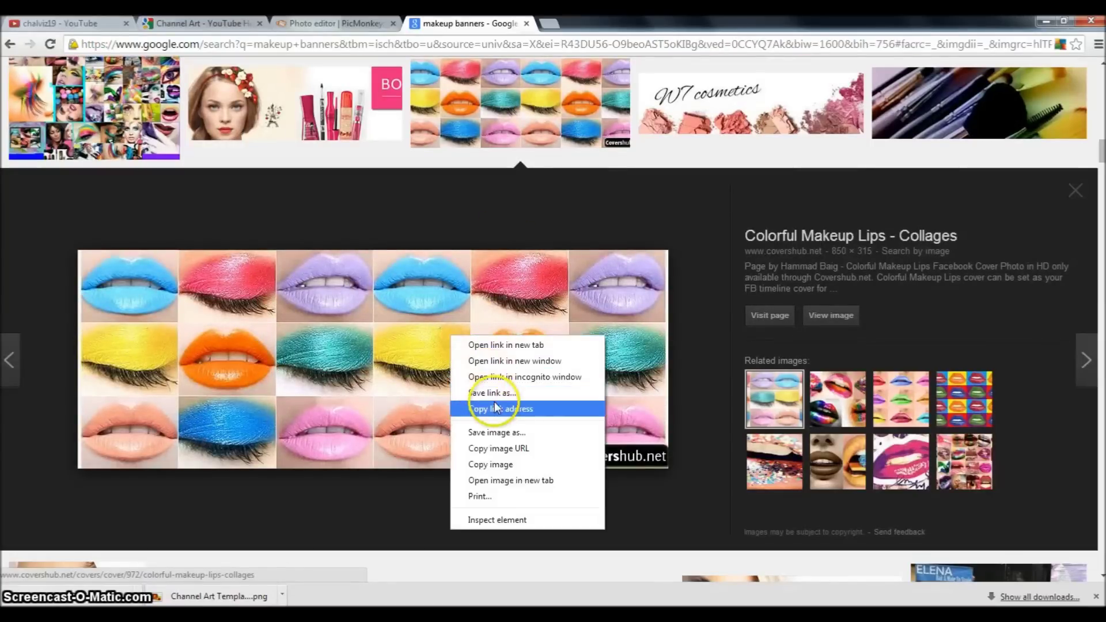
pyautogui.click(506, 433)
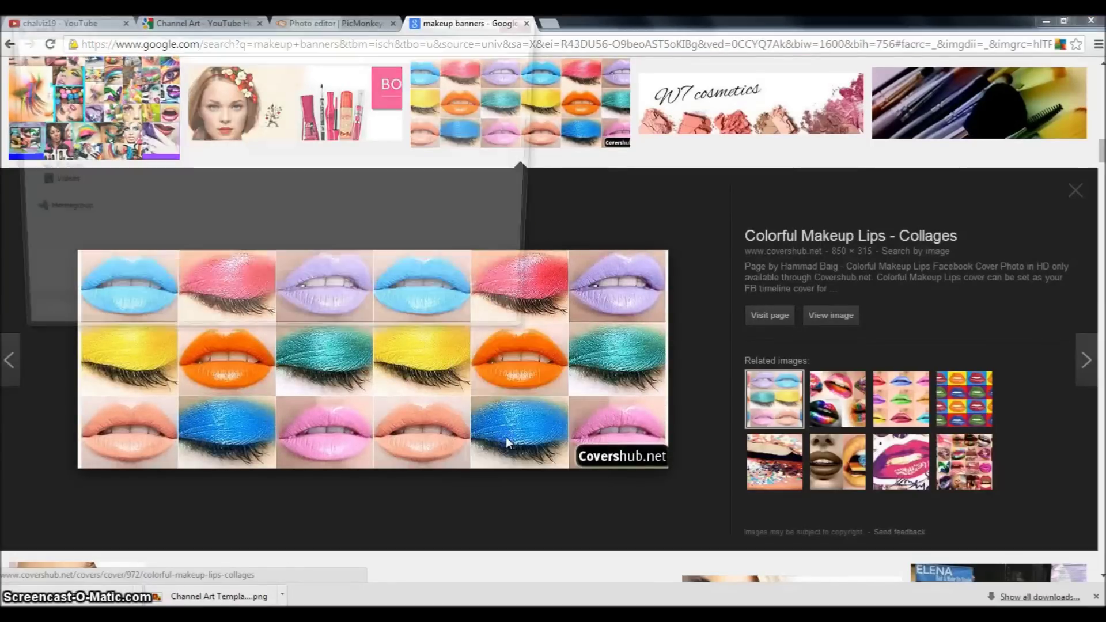
pyautogui.click(431, 325)
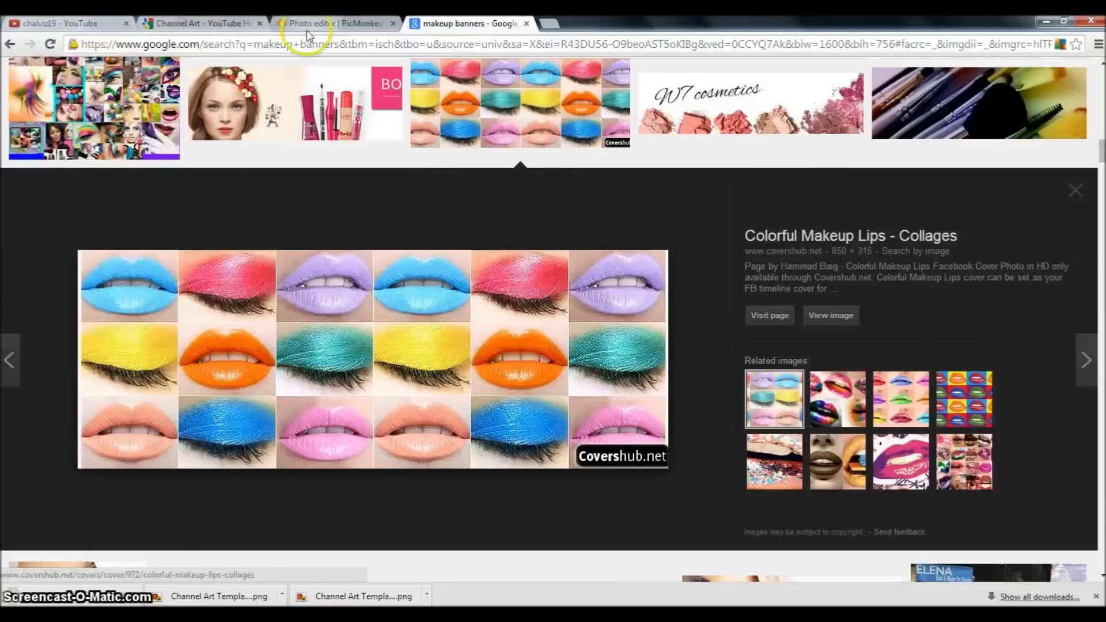
# Back in PicMonkey, load colorful-makeup-lips-collages from the computer as a Your Own overlay.
pyautogui.click(330, 26)
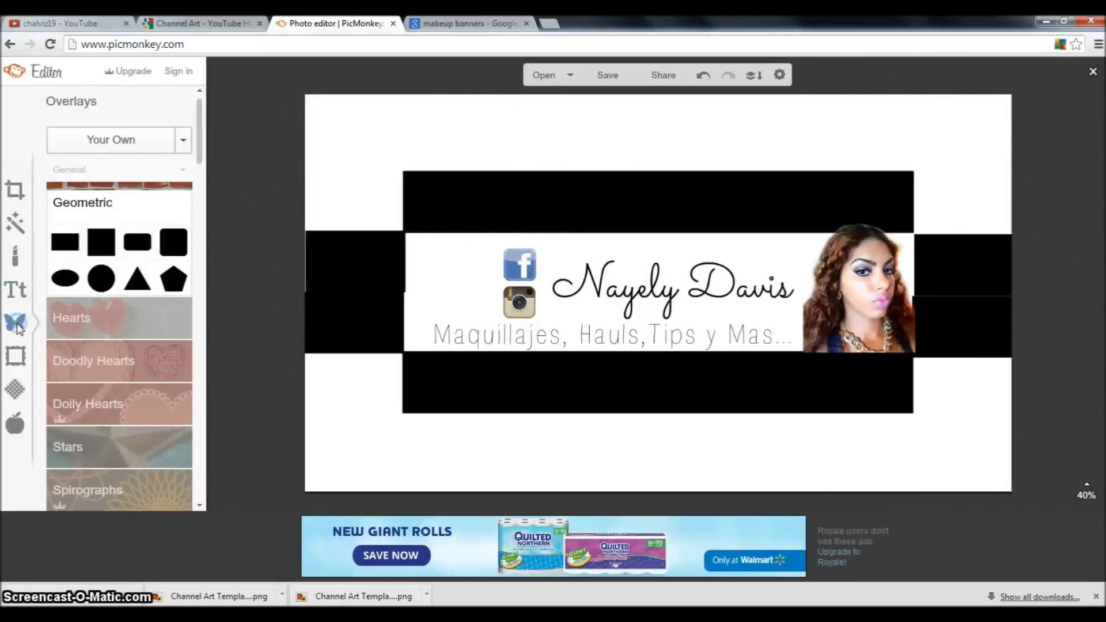
pyautogui.rightClick(514, 138)
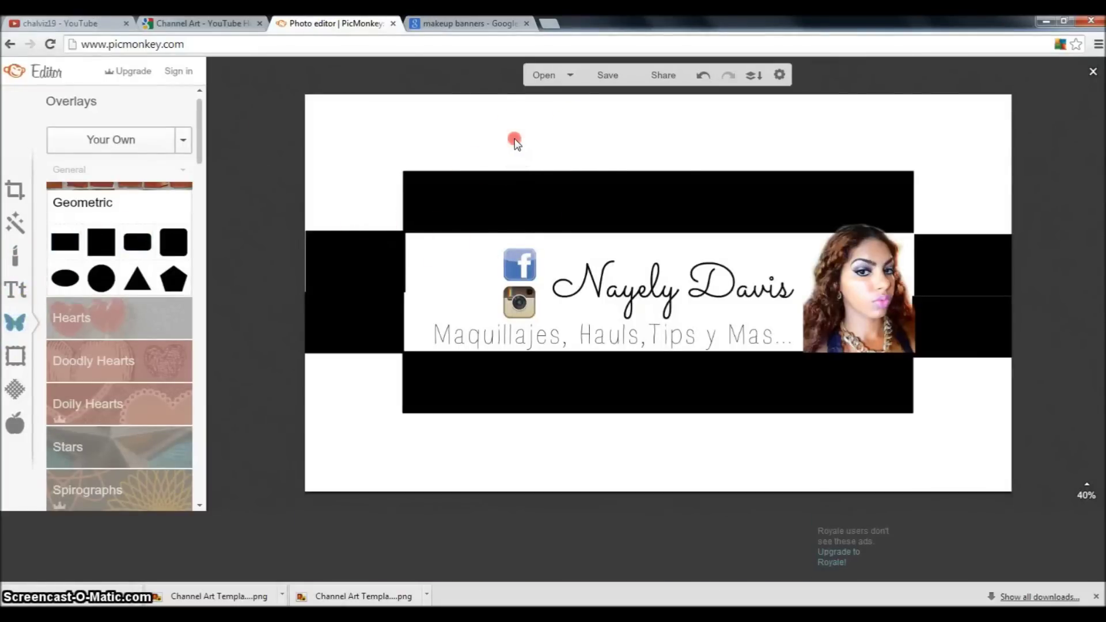
pyautogui.click(182, 140)
pyautogui.click(183, 140)
pyautogui.click(136, 165)
pyautogui.click(183, 140)
pyautogui.click(102, 165)
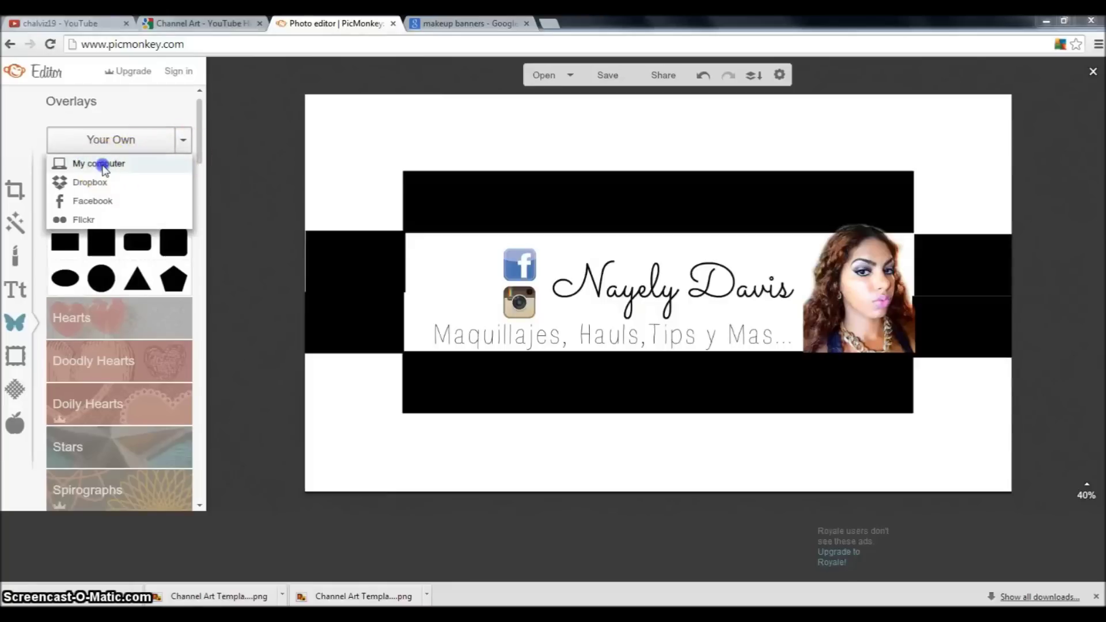
pyautogui.moveTo(538, 104); pyautogui.dragTo(533, 226)
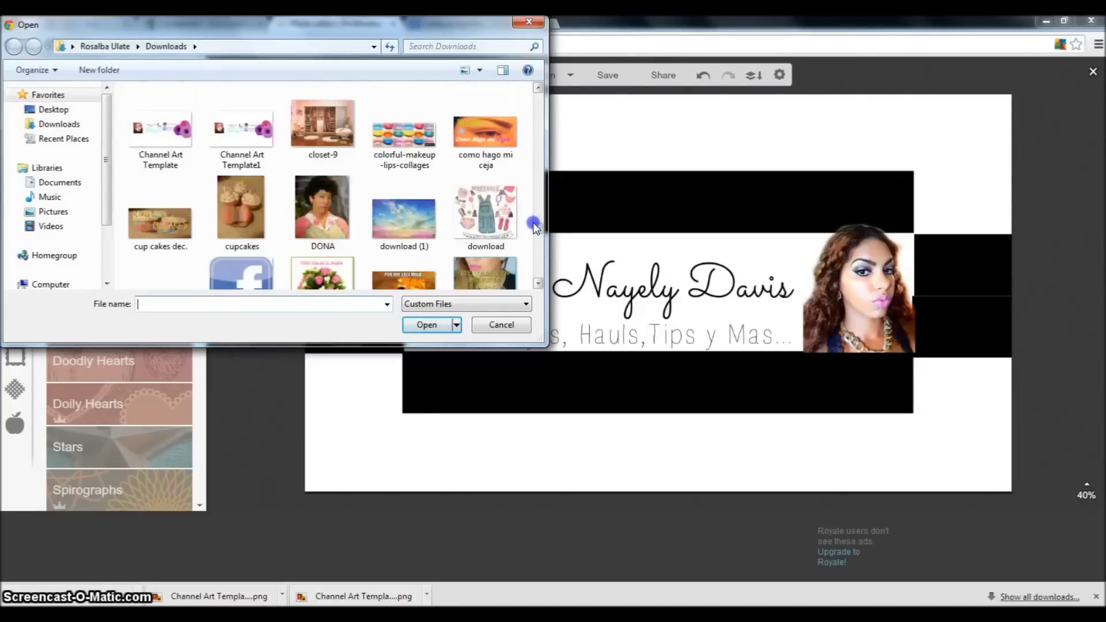
pyautogui.click(404, 132)
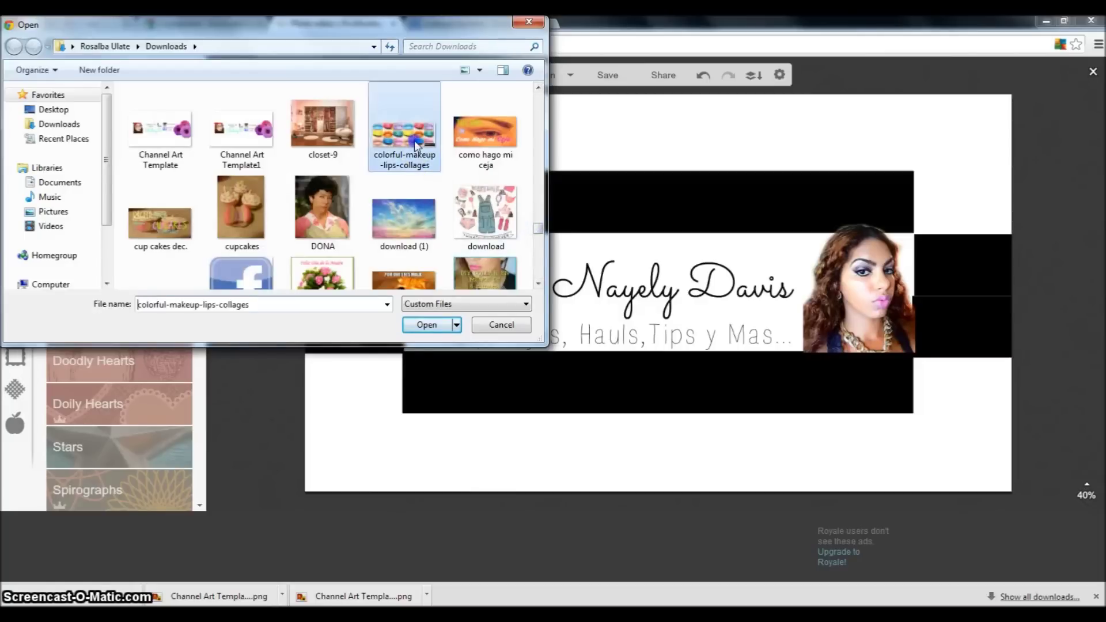
pyautogui.click(429, 325)
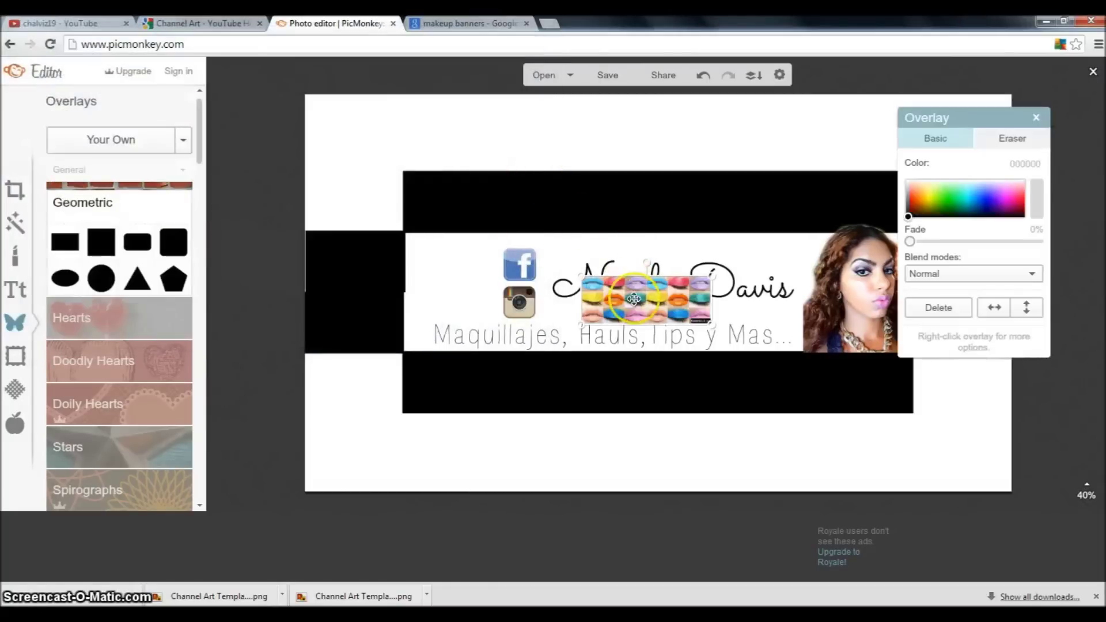
# Move the lips collage toward the canvas top and send it to the back.
pyautogui.moveTo(579, 206); pyautogui.dragTo(533, 143)
pyautogui.rightClick(533, 144)
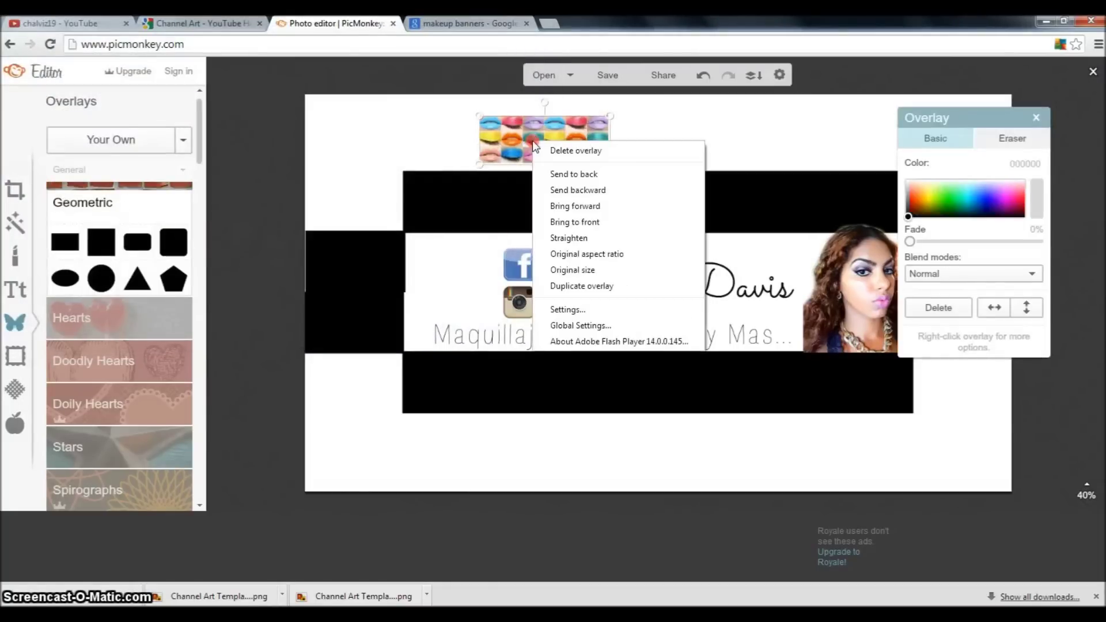
pyautogui.click(569, 174)
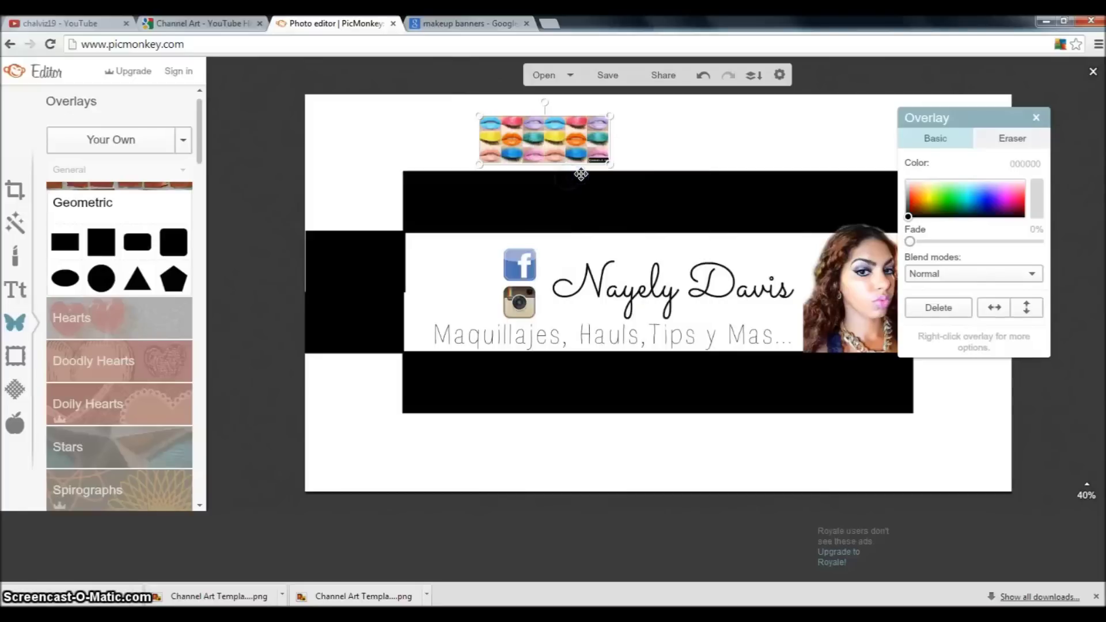
# Stretch the collage's corners and edges until it covers the entire banner canvas.
pyautogui.moveTo(611, 168); pyautogui.dragTo(1036, 323)
pyautogui.click(805, 478)
pyautogui.moveTo(480, 321); pyautogui.dragTo(37, 588)
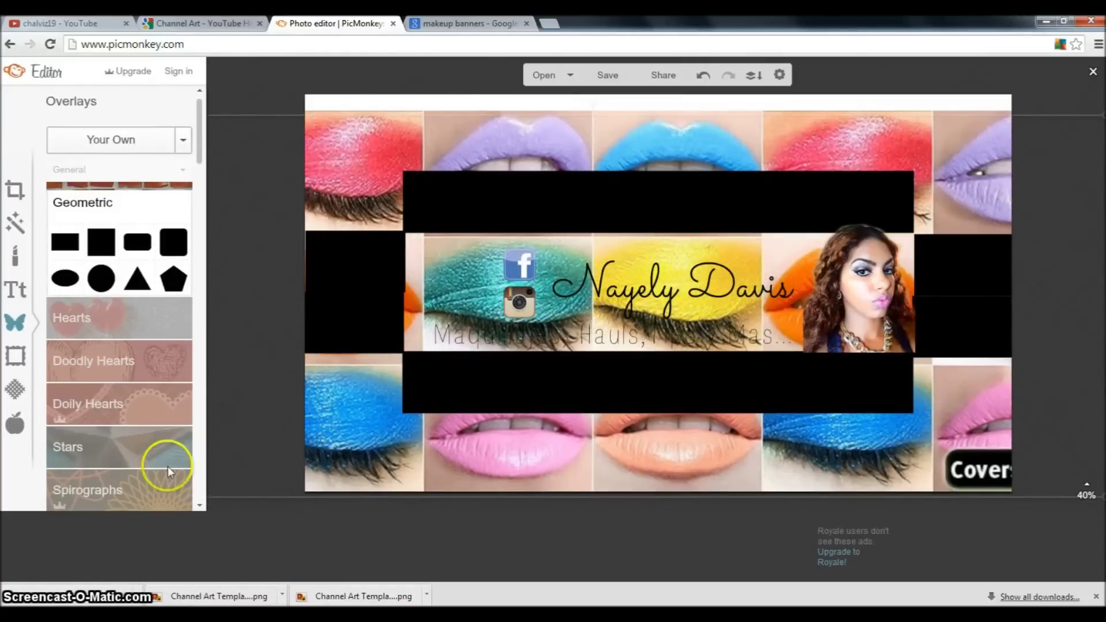
pyautogui.click(271, 217)
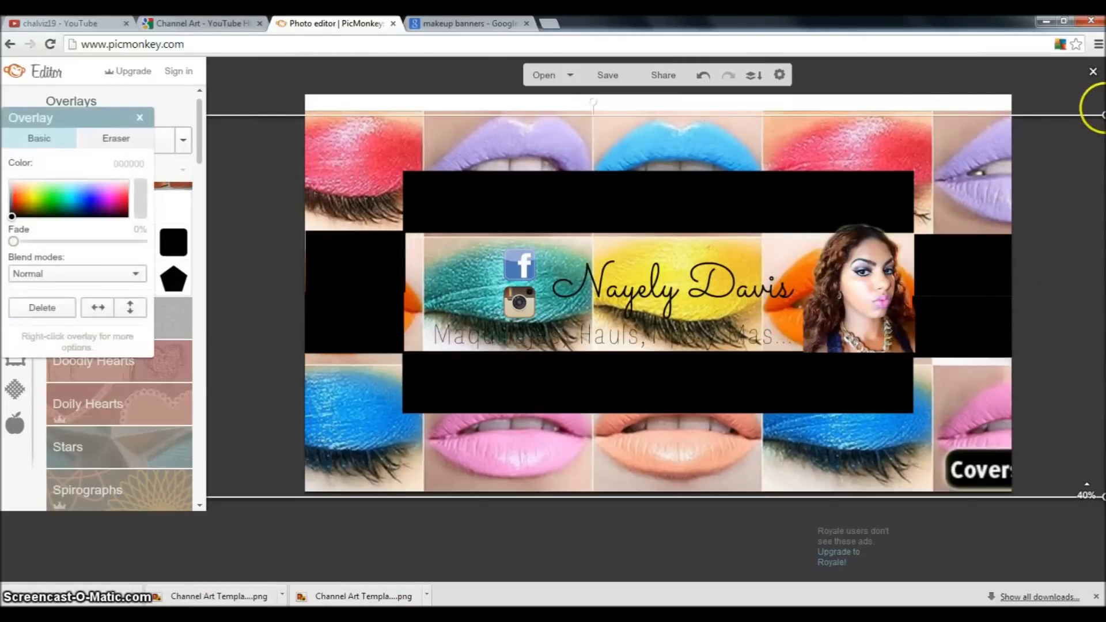
pyautogui.moveTo(1098, 106); pyautogui.dragTo(1086, 123)
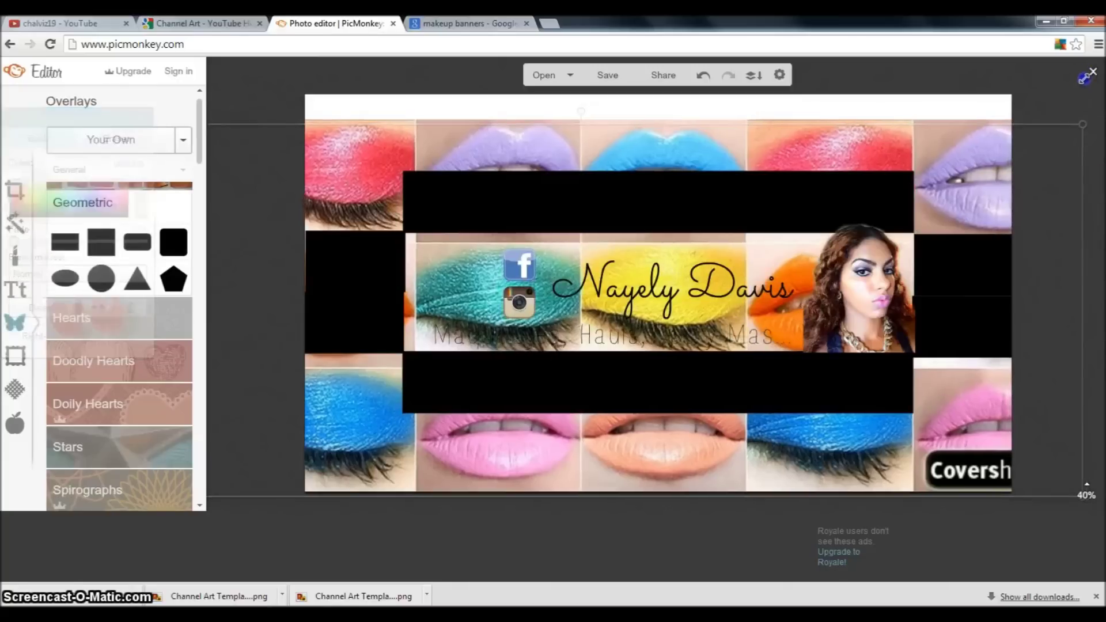
pyautogui.click(813, 122)
pyautogui.moveTo(813, 122); pyautogui.dragTo(799, 89)
pyautogui.click(703, 229)
pyautogui.click(625, 317)
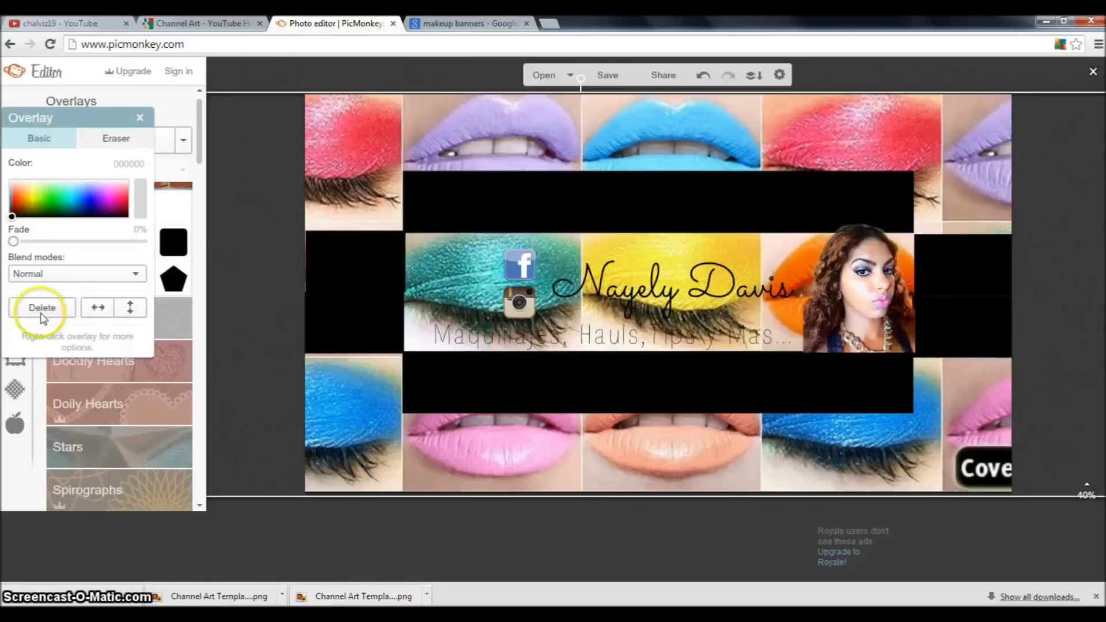
pyautogui.click(140, 118)
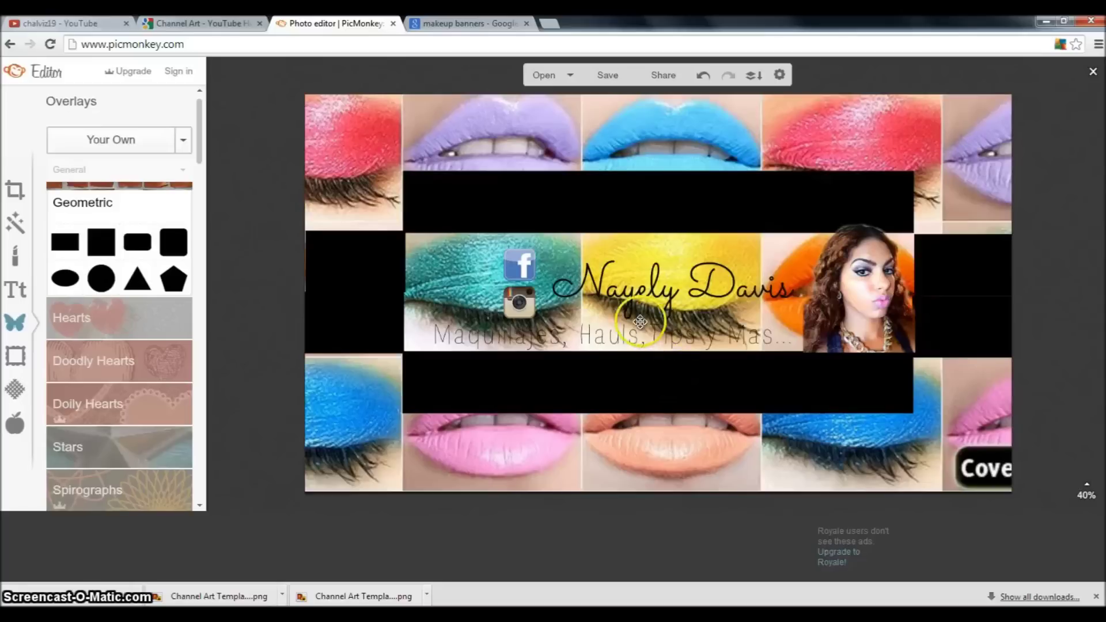
pyautogui.click(612, 342)
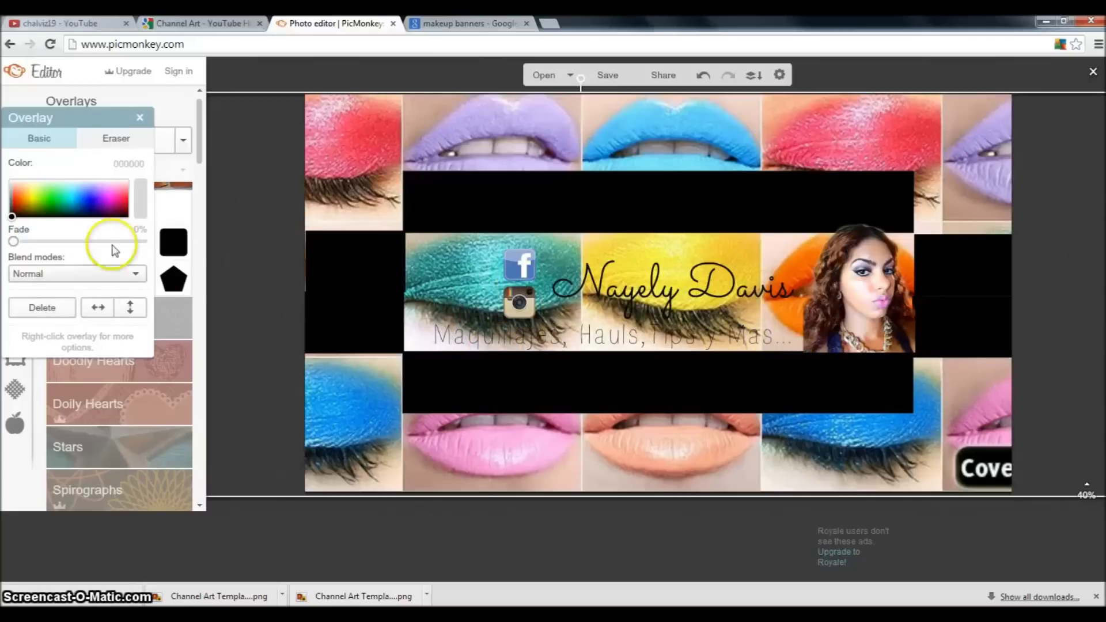
# Delete the small black block at the left of the banner.
pyautogui.click(139, 118)
pyautogui.click(303, 278)
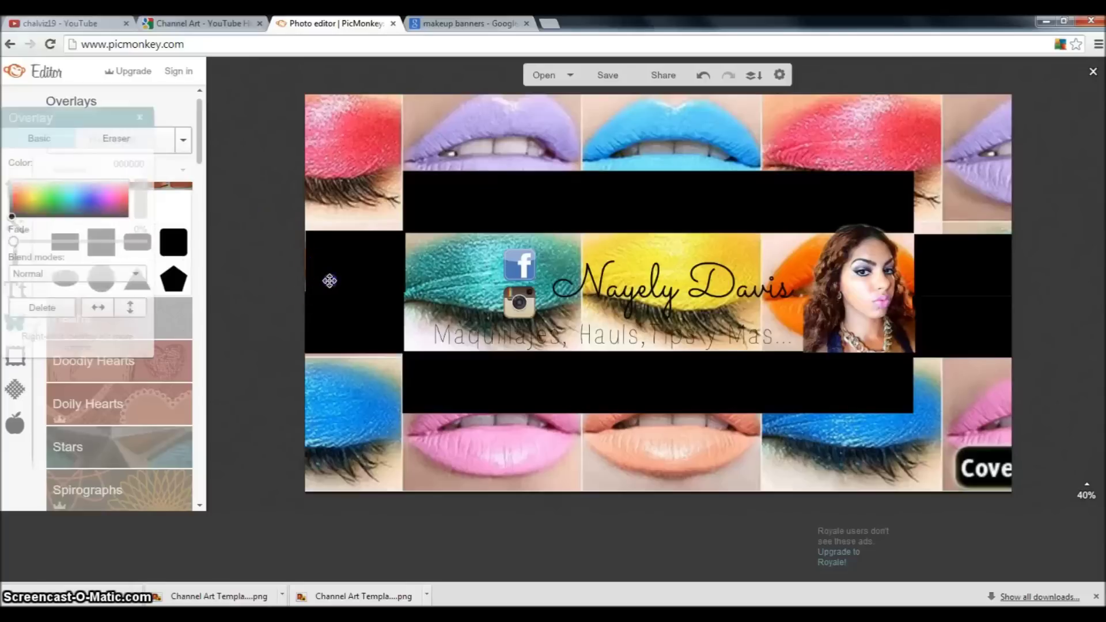
pyautogui.rightClick(329, 280)
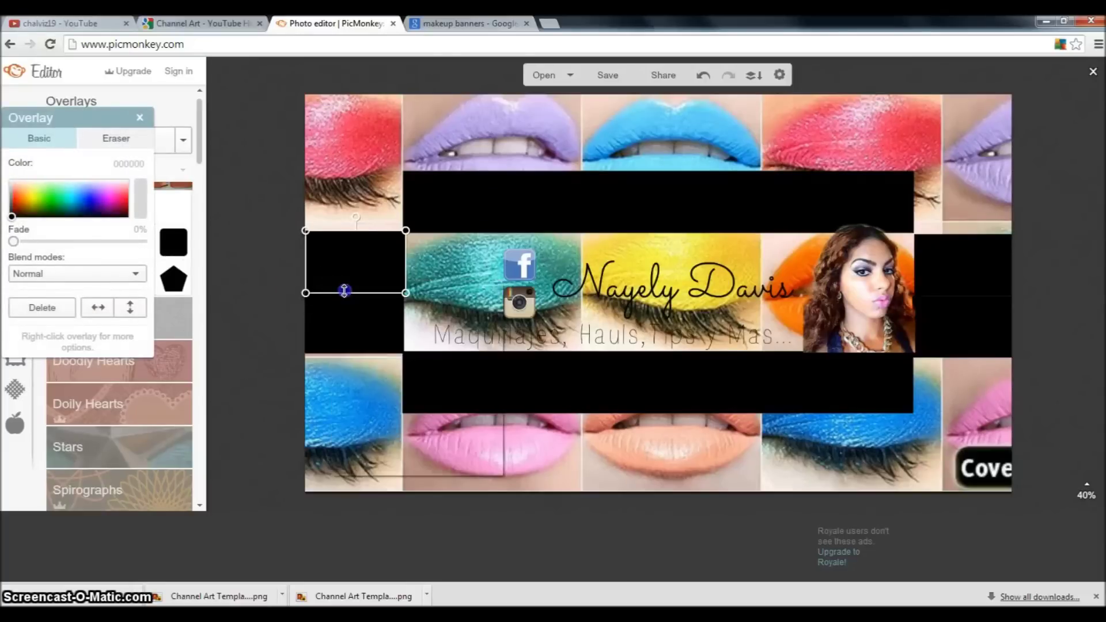
pyautogui.moveTo(345, 288); pyautogui.dragTo(342, 313)
pyautogui.rightClick(343, 316)
pyautogui.click(369, 324)
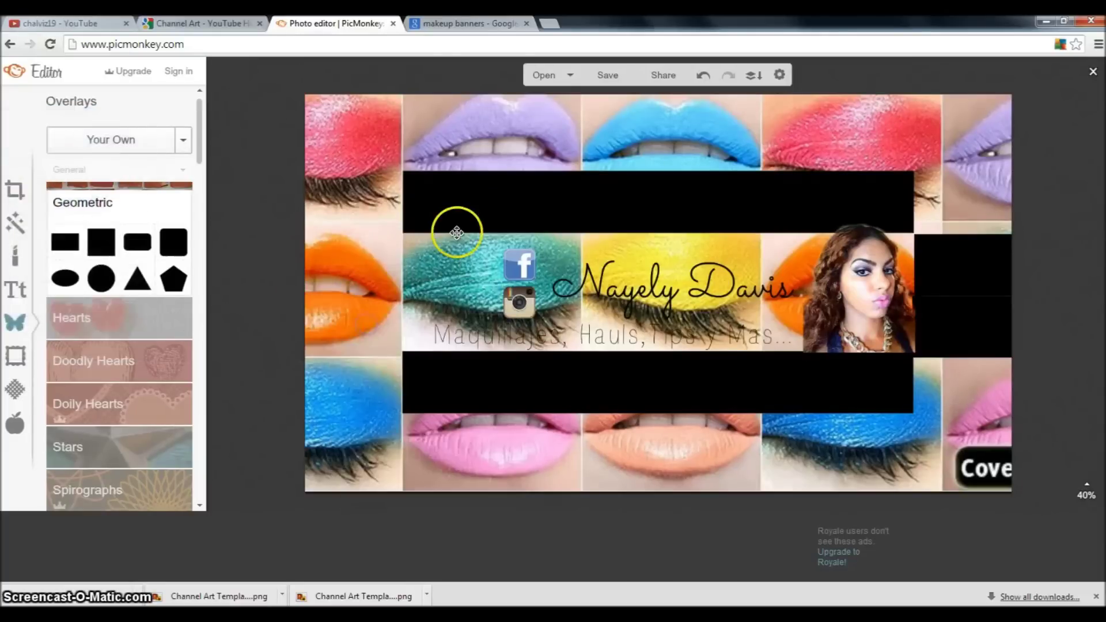
# Delete the top and bottom black bars and the two right-side black boxes.
pyautogui.rightClick(457, 217)
pyautogui.click(476, 229)
pyautogui.press('Delete')
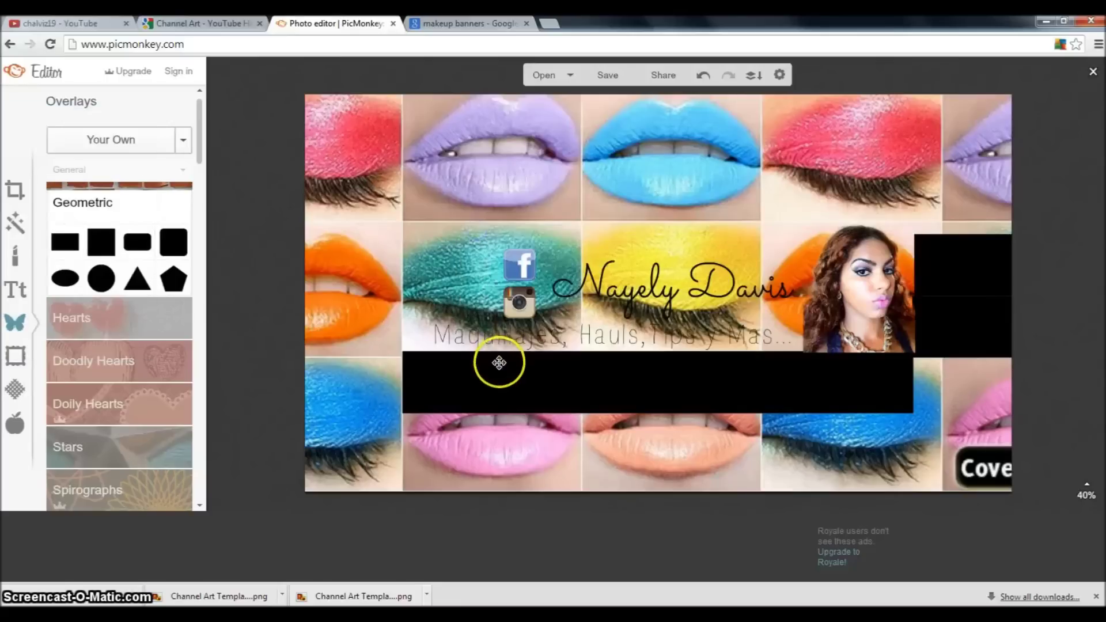
pyautogui.rightClick(499, 371)
pyautogui.click(520, 380)
pyautogui.rightClick(982, 291)
pyautogui.click(965, 291)
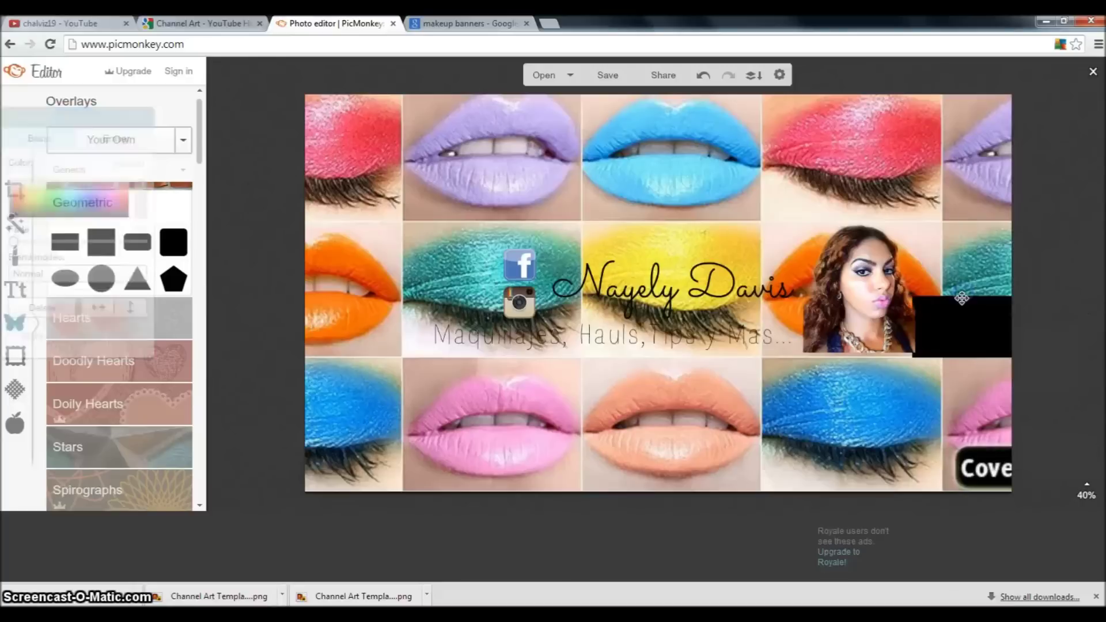
pyautogui.rightClick(959, 314)
pyautogui.click(974, 318)
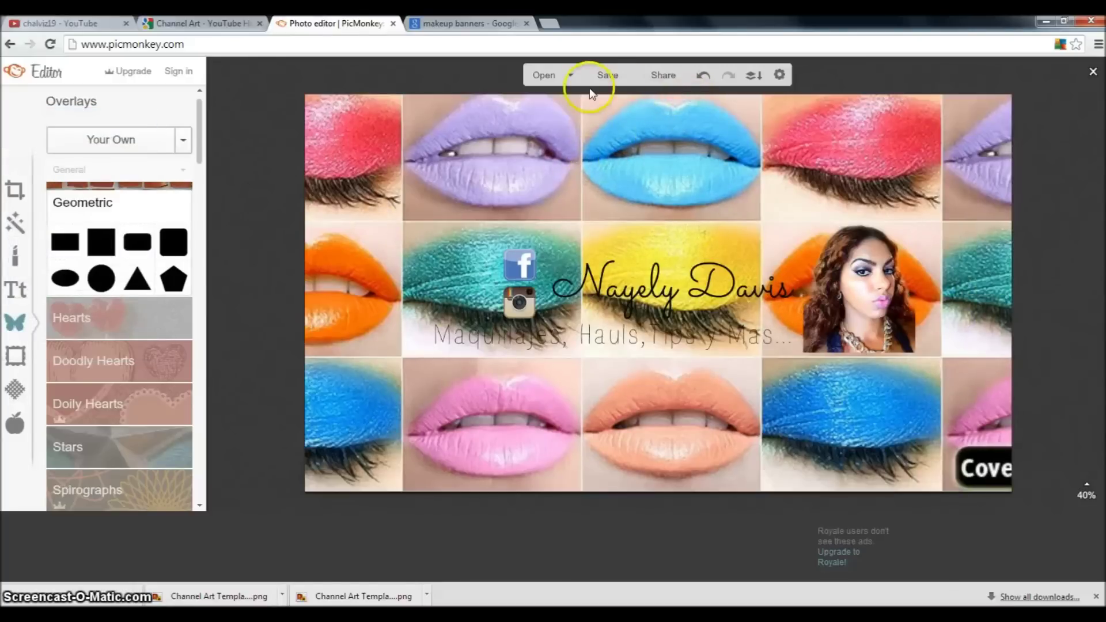
# Save the banner to the computer as nayely.jpg, replacing the older file, then go to YouTube.
pyautogui.click(606, 76)
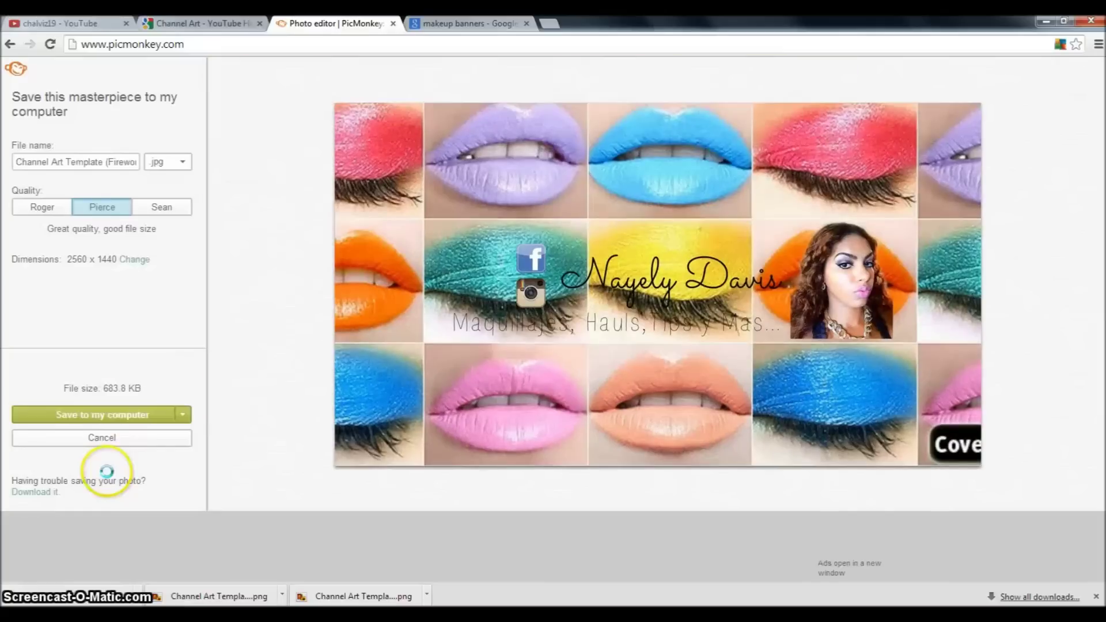
pyautogui.click(90, 418)
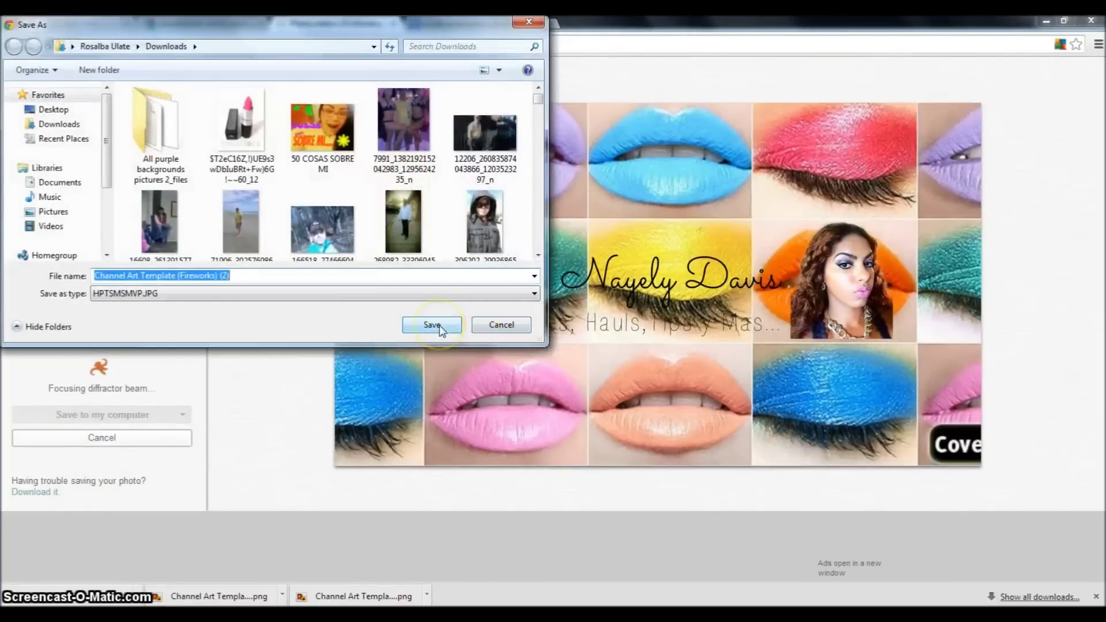
pyautogui.press('BackSpace')
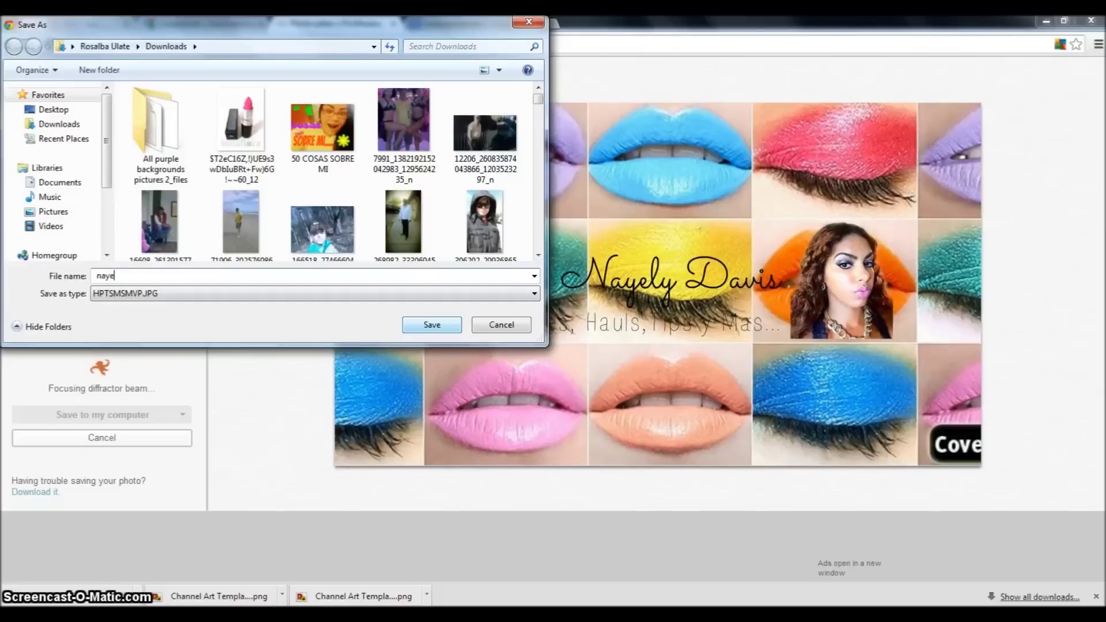
pyautogui.click(440, 326)
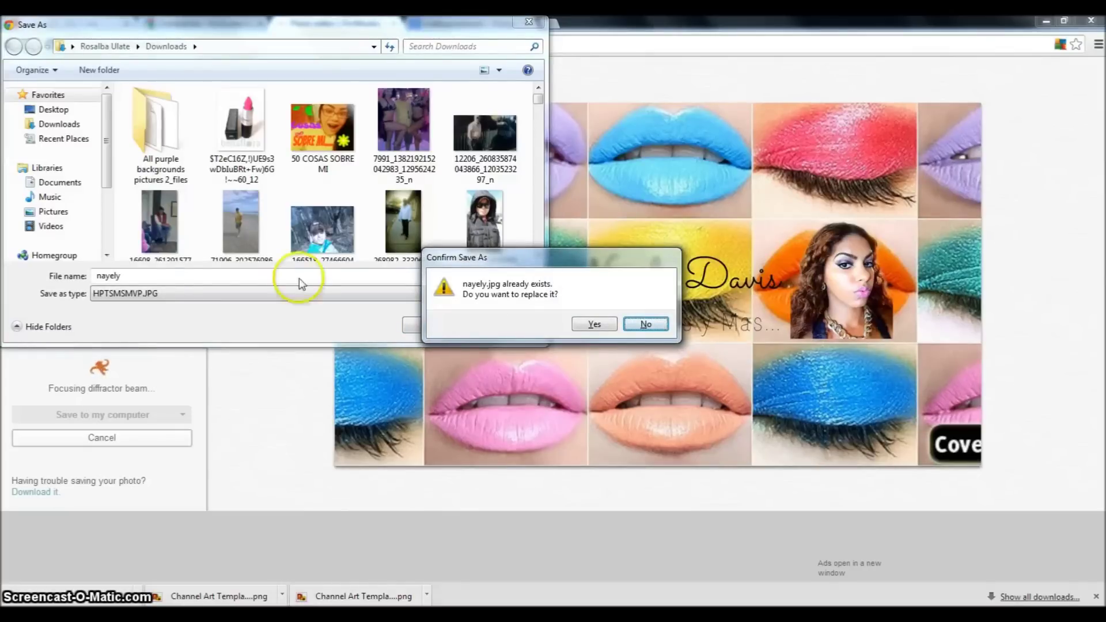
pyautogui.click(645, 325)
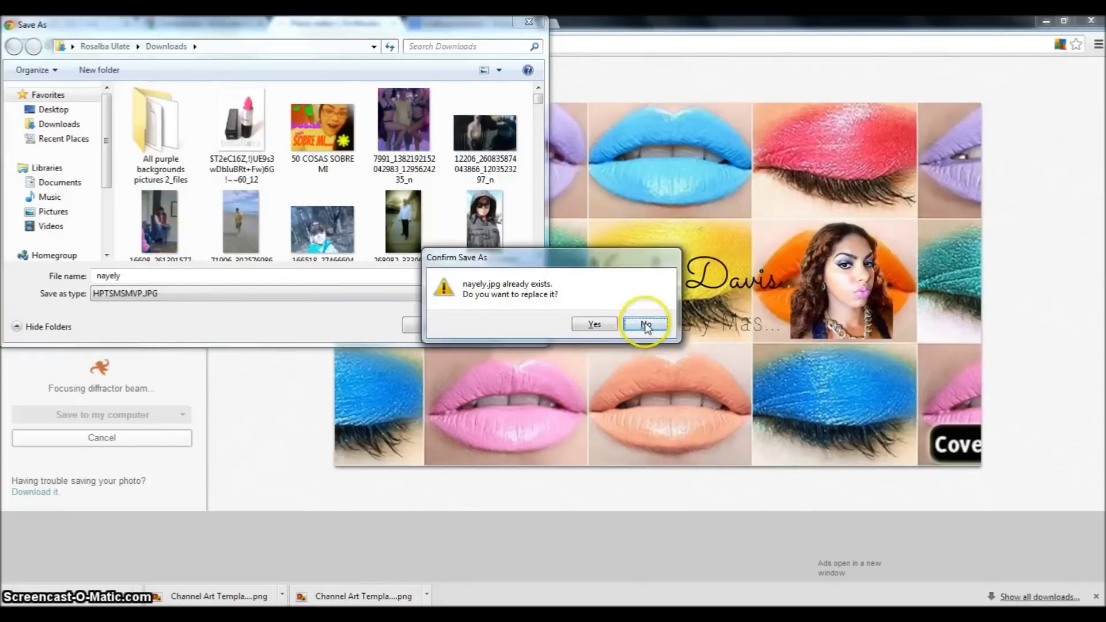
pyautogui.click(597, 325)
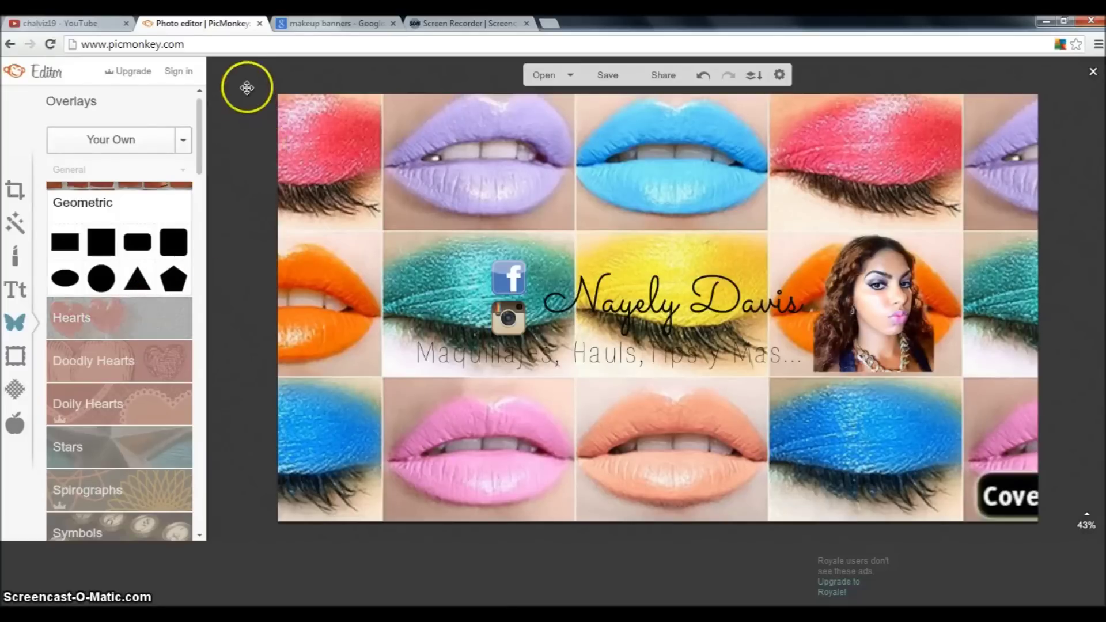
pyautogui.click(58, 26)
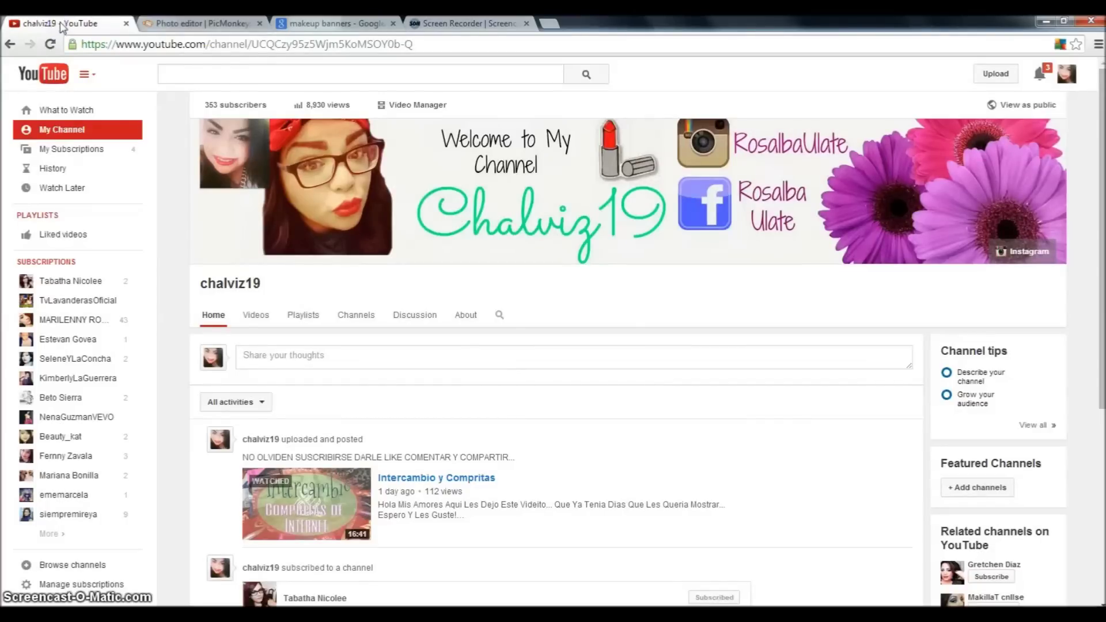
# Upload the nayely image from the computer as the YouTube channel art.
pyautogui.click(657, 239)
pyautogui.click(583, 362)
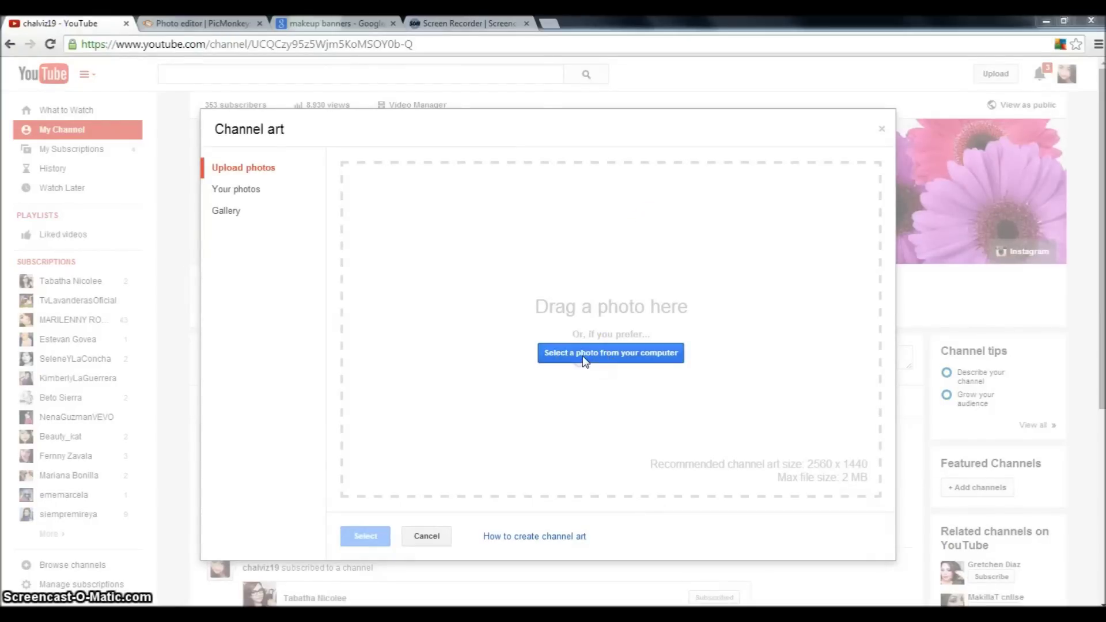
pyautogui.click(536, 155)
pyautogui.moveTo(535, 156); pyautogui.dragTo(522, 241)
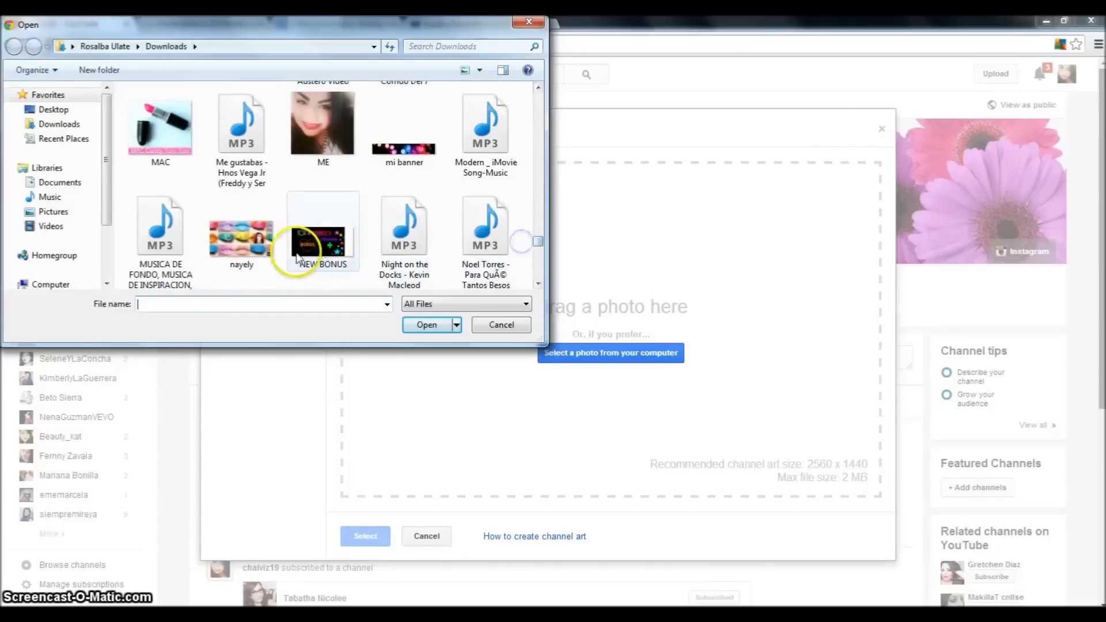
pyautogui.click(260, 254)
pyautogui.click(413, 326)
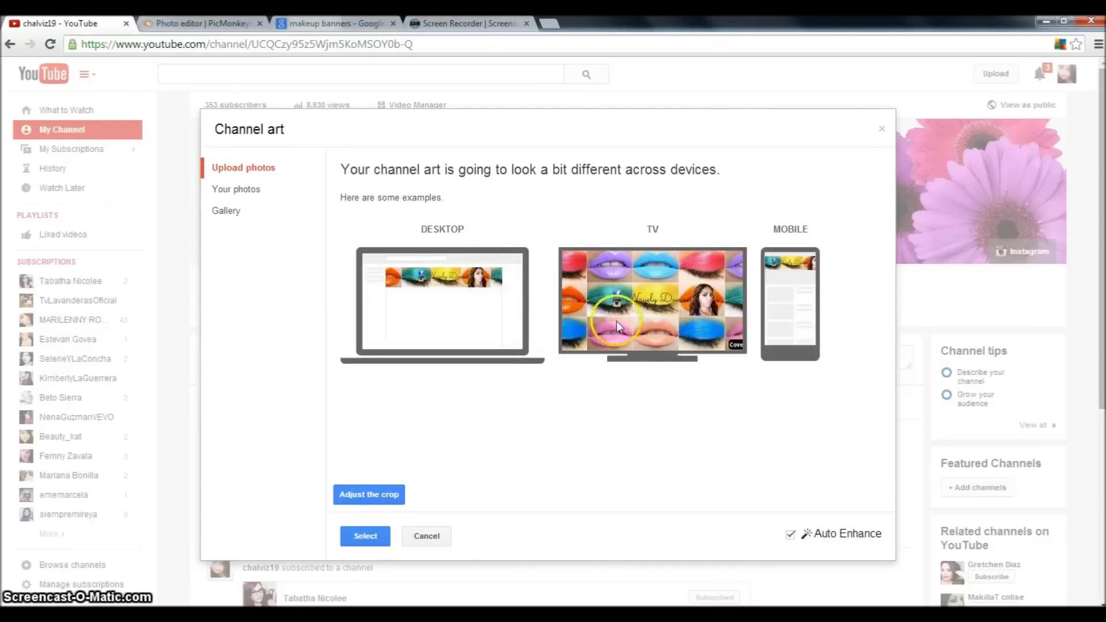
# Try adjusting the channel art crop, restore it to the full collage, and apply it.
pyautogui.click(384, 495)
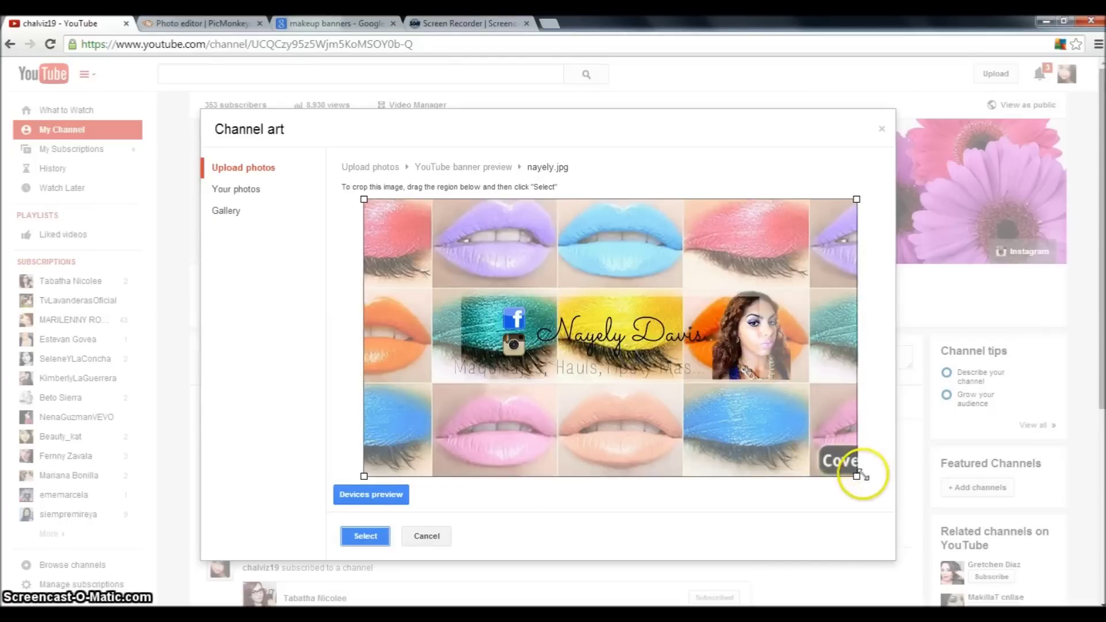
pyautogui.moveTo(856, 476); pyautogui.dragTo(1006, 553)
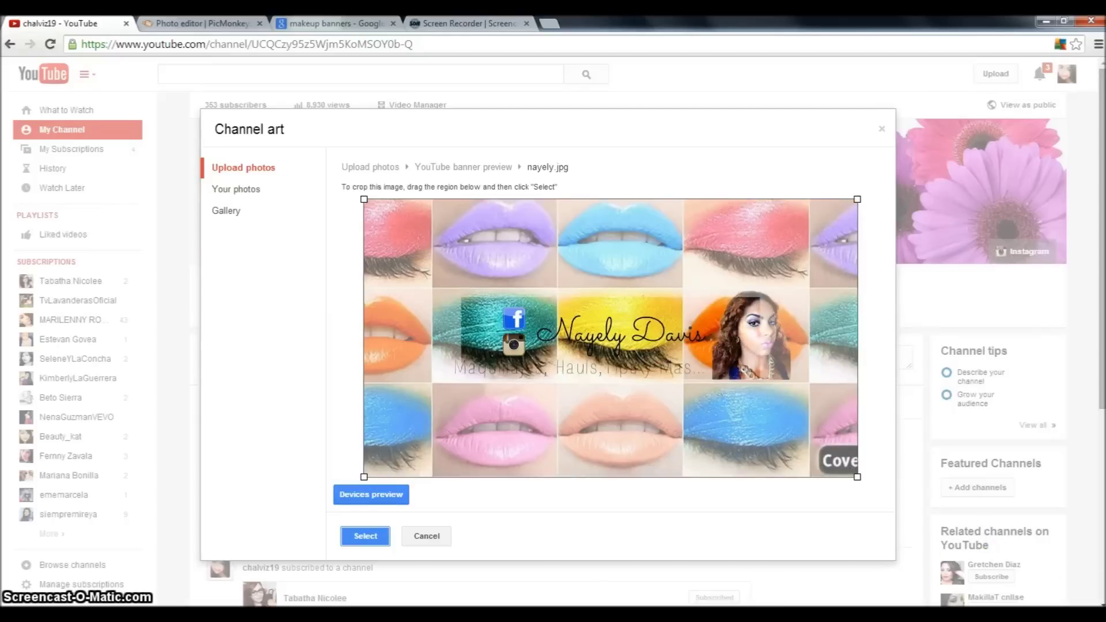
pyautogui.moveTo(895, 529); pyautogui.dragTo(795, 487)
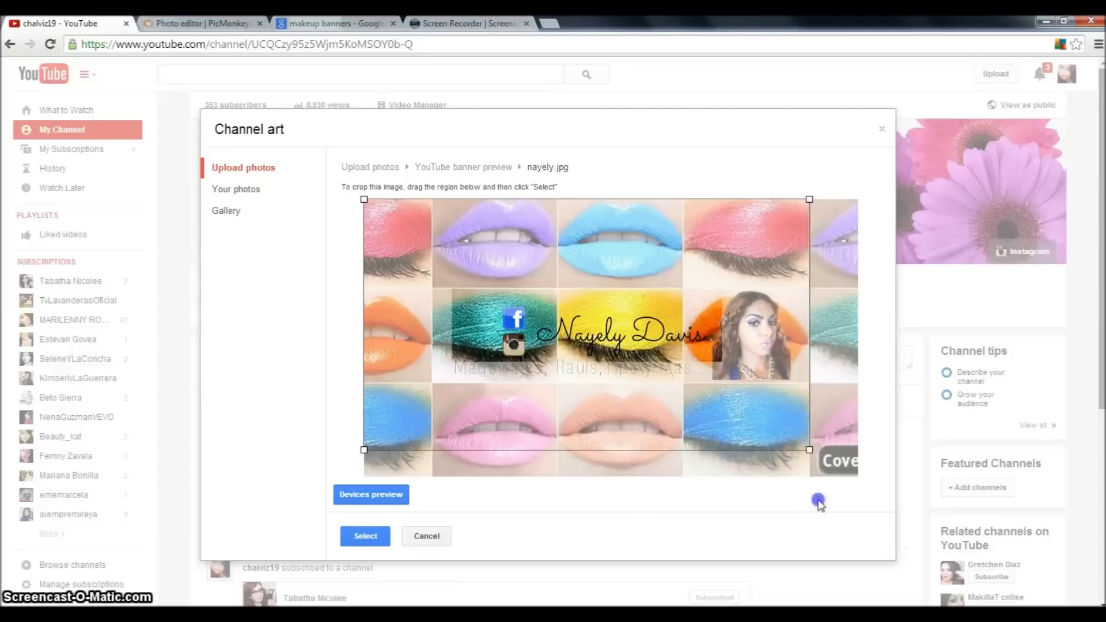
pyautogui.moveTo(971, 592); pyautogui.dragTo(985, 605)
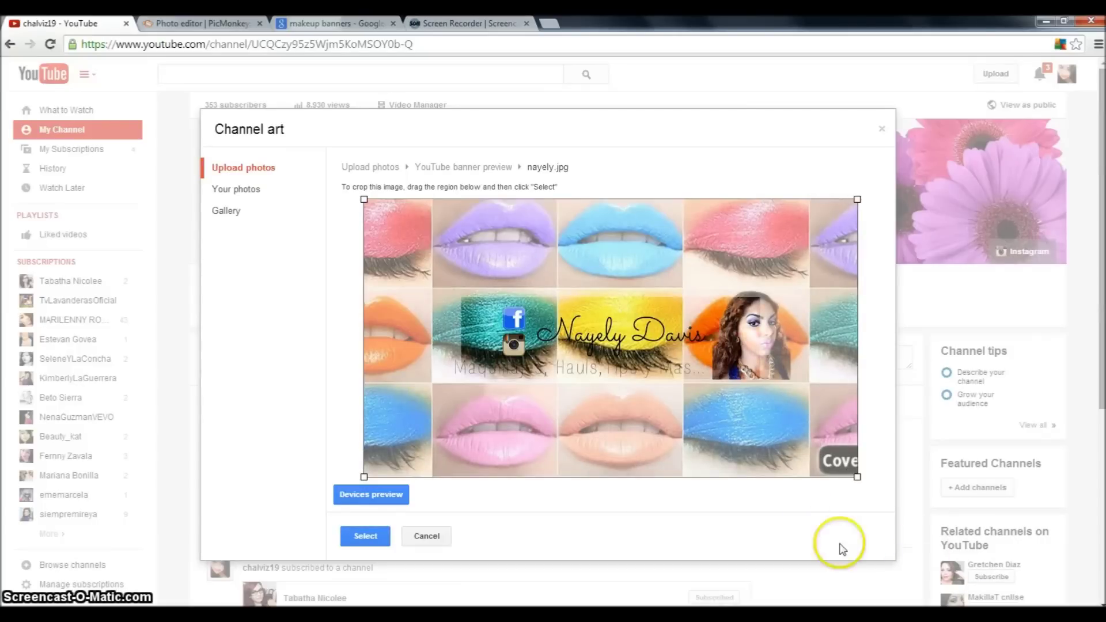
pyautogui.click(373, 537)
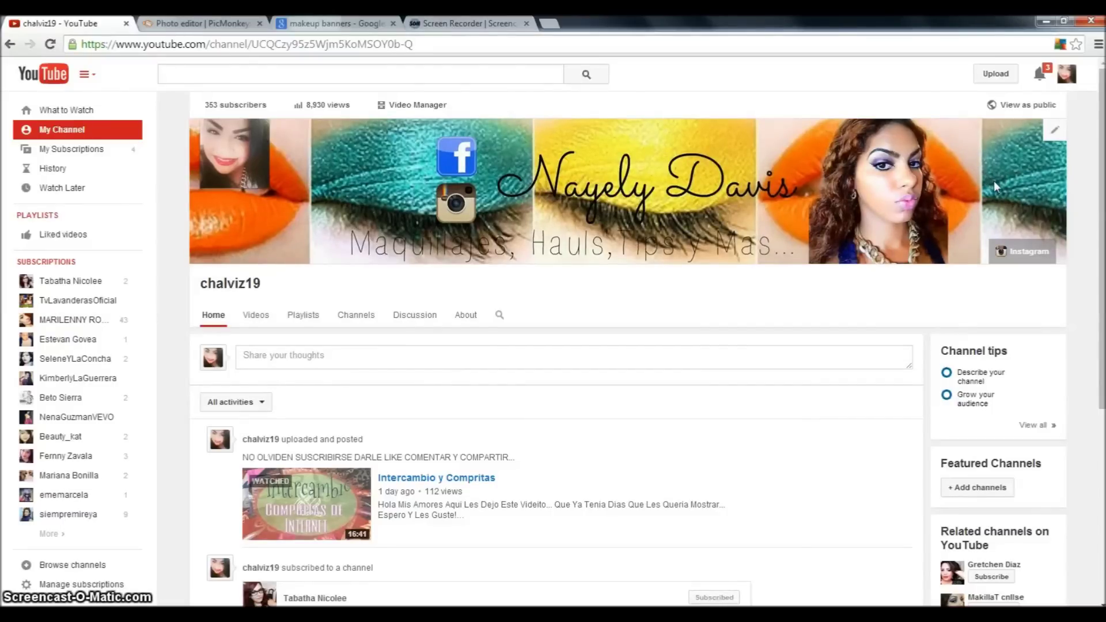
pyautogui.moveTo(994, 182); pyautogui.dragTo(919, 198)
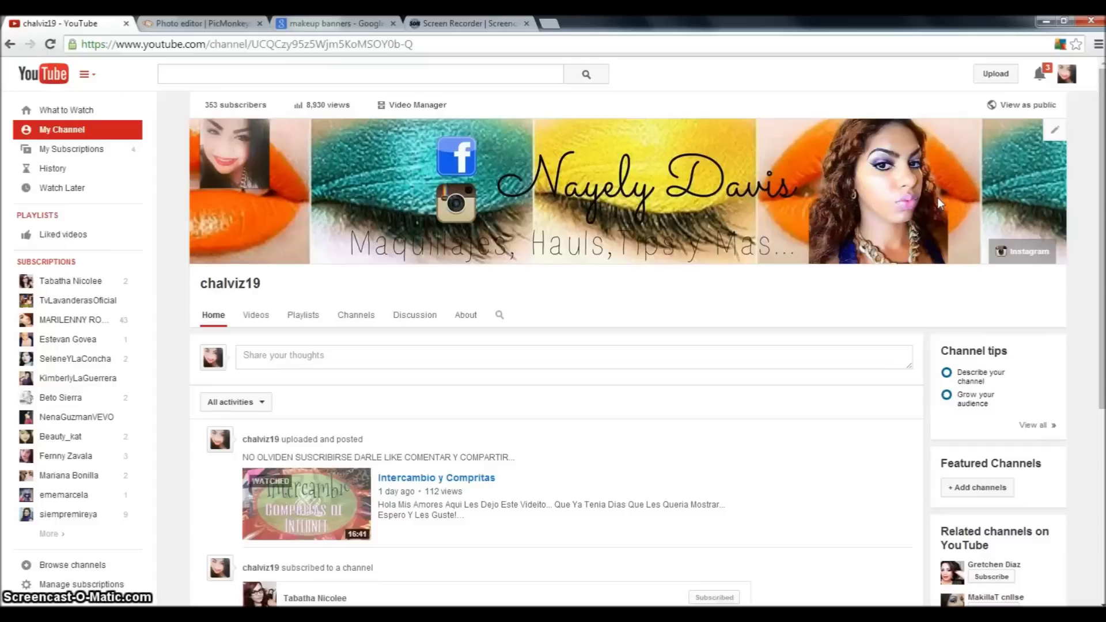
pyautogui.click(936, 194)
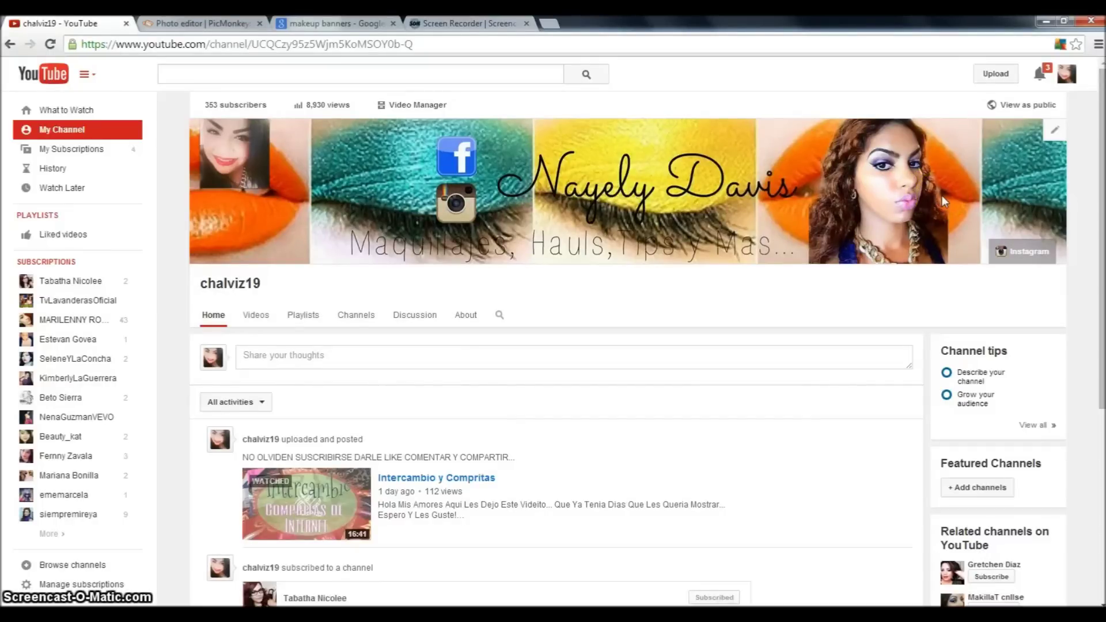